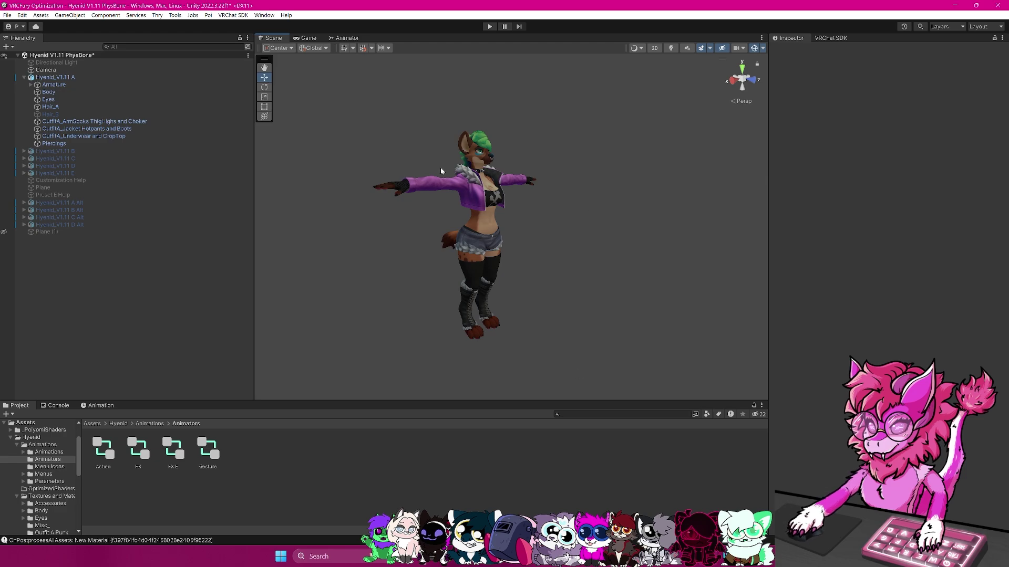
- Open VRCFury's Download and Install page in Chrome and read its install steps
key(alt+Tab)
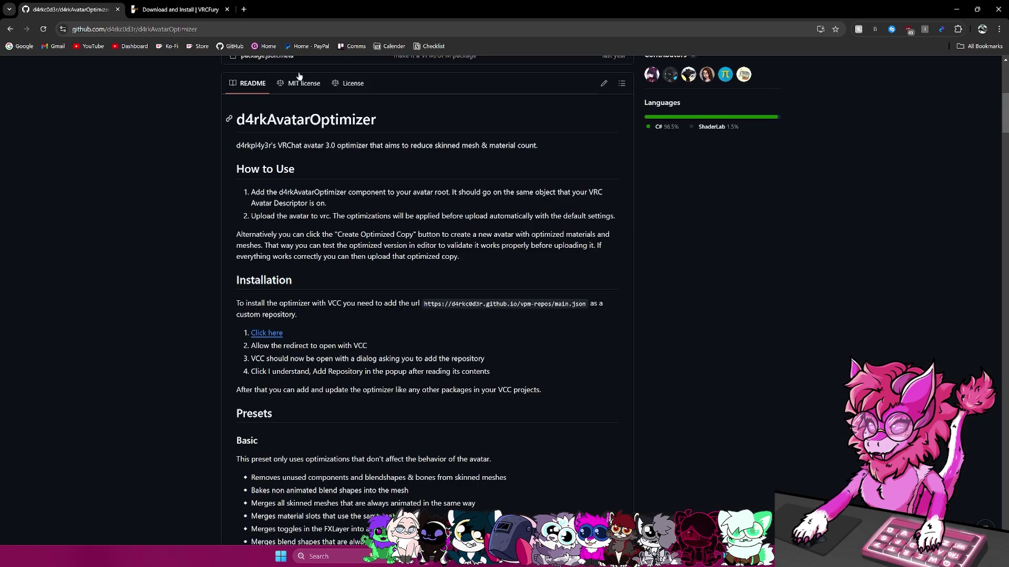
click(183, 5)
click(35, 72)
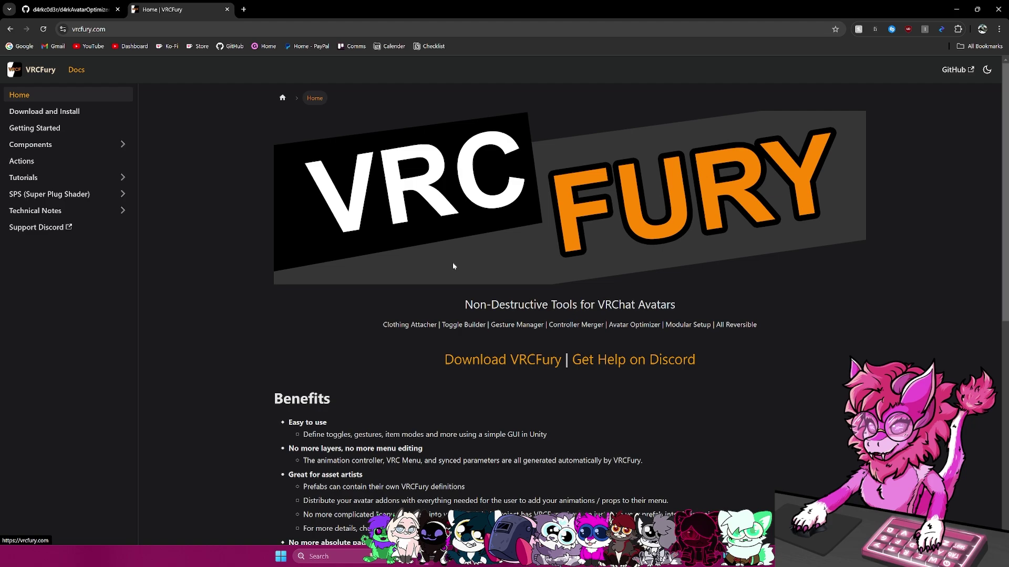
click(491, 363)
drag(292, 191, 634, 248)
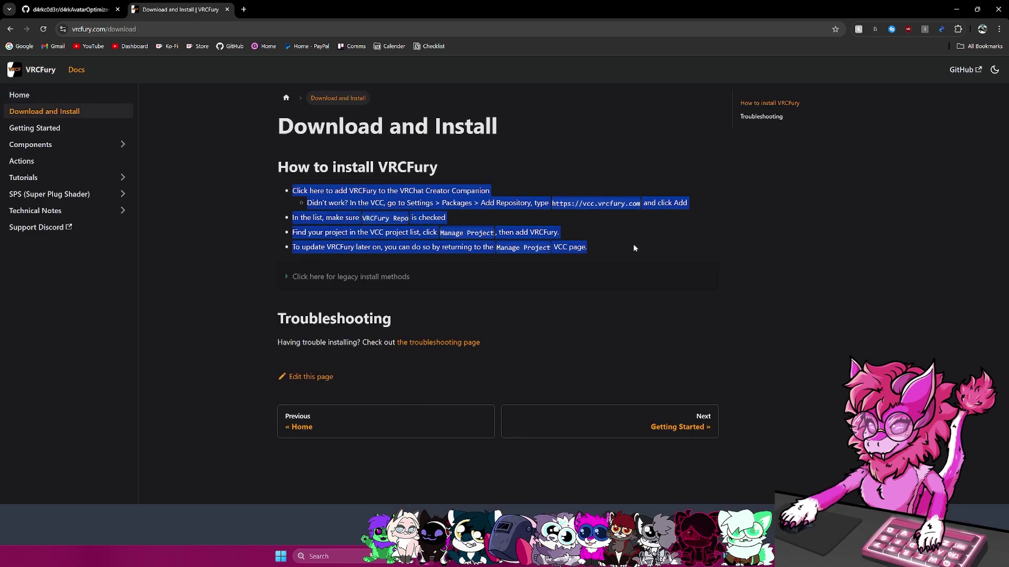
click(168, 158)
- Read the installation instructions in the d4rkAvatarOptimizer GitHub README
click(68, 9)
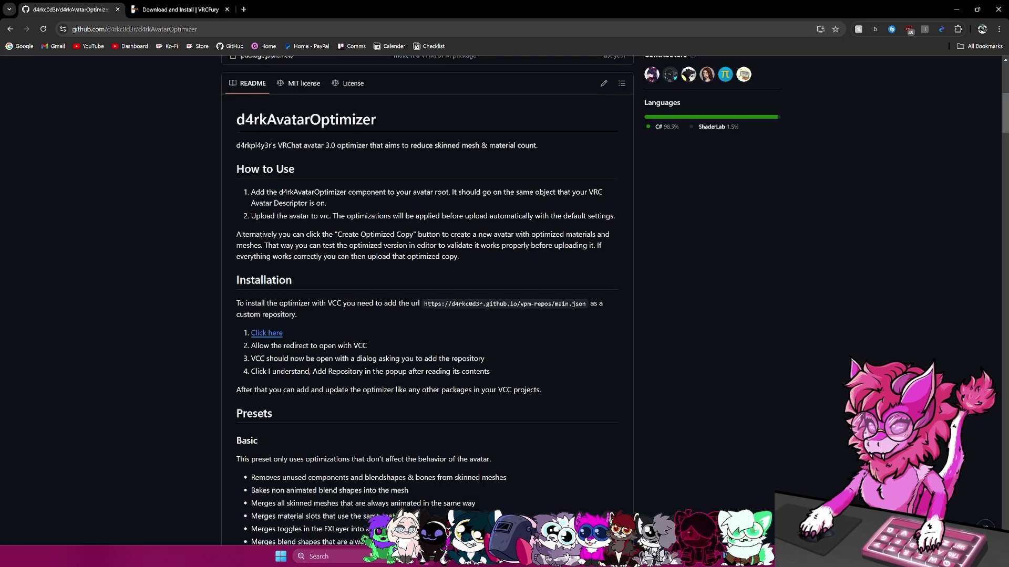
drag(259, 166, 336, 169)
click(341, 205)
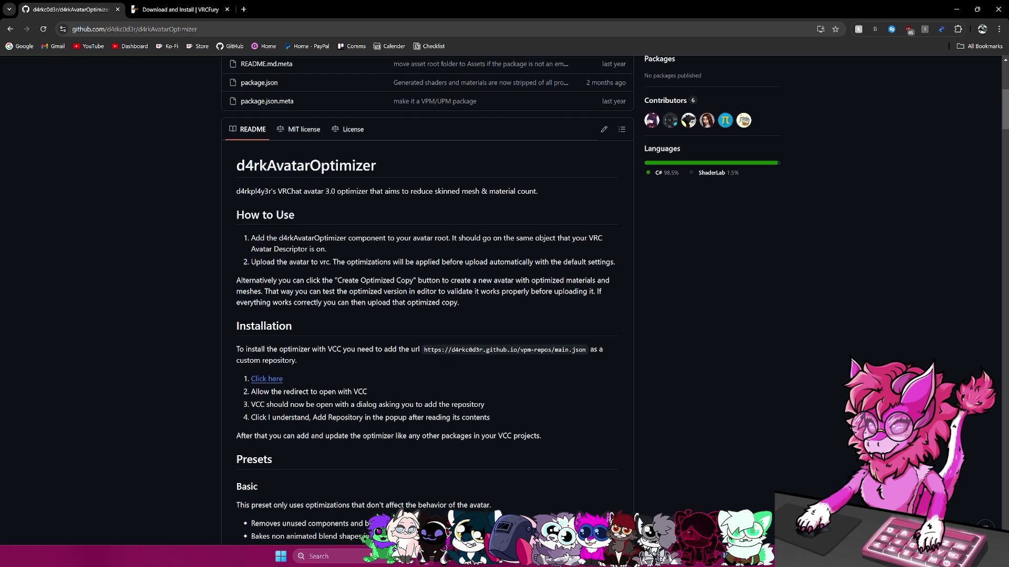
scroll(342, 211, down, 2)
drag(236, 258, 548, 347)
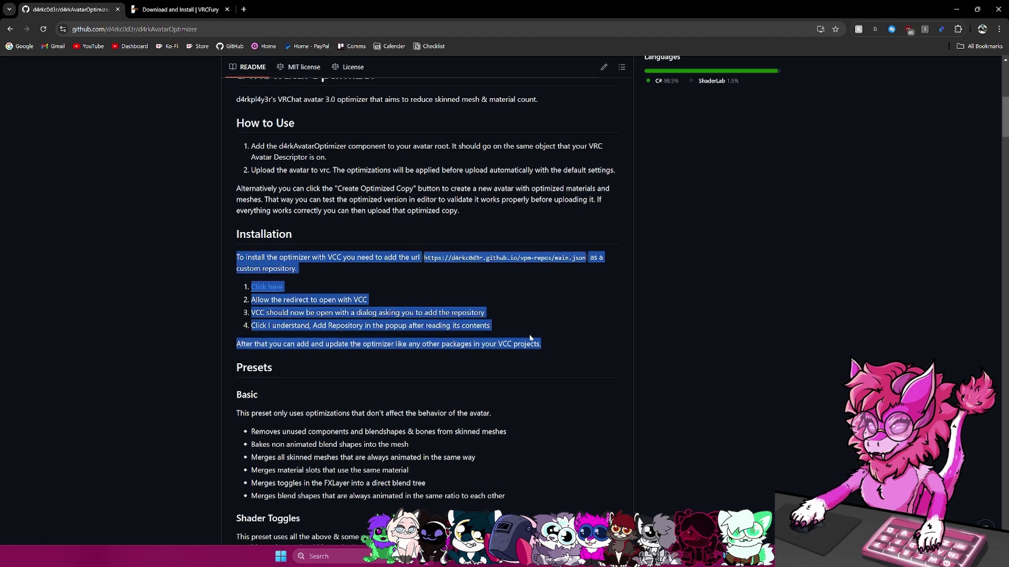
click(549, 348)
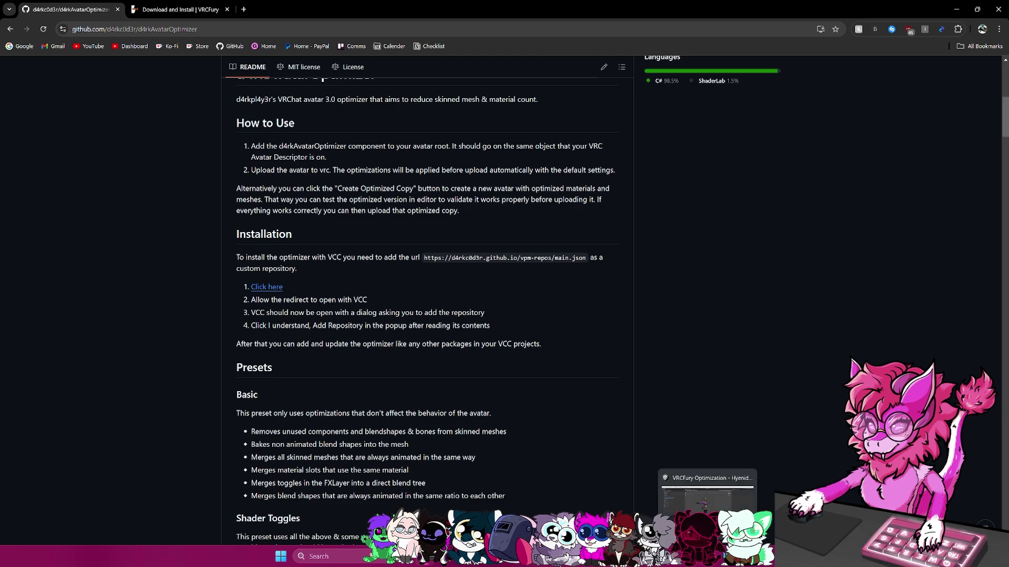
- Update VRCFury to 1.1112.0 in the VRCFury Optimization project, alongside d4rkAvatarOptimizer 3.8.0
click(708, 555)
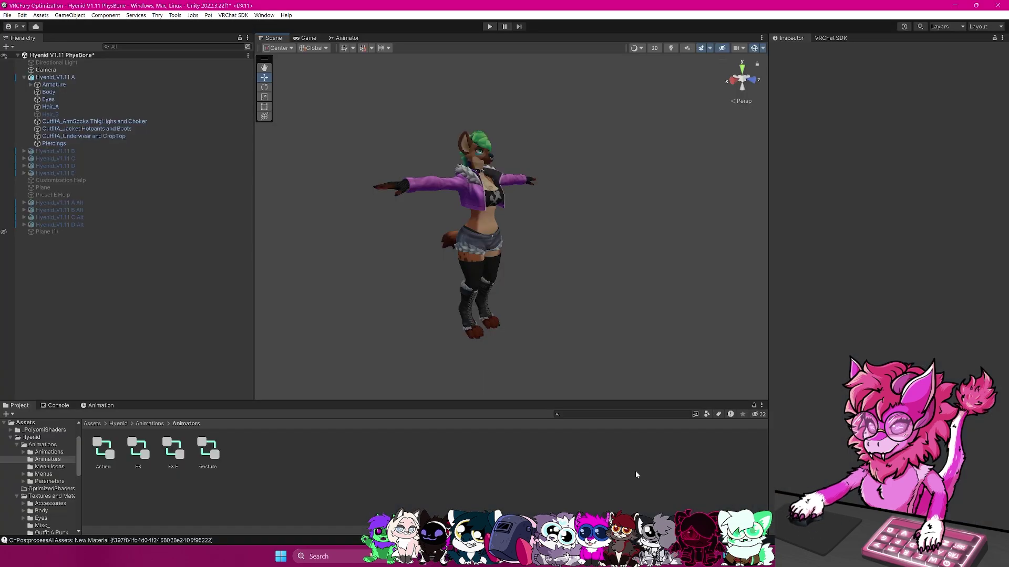
click(732, 556)
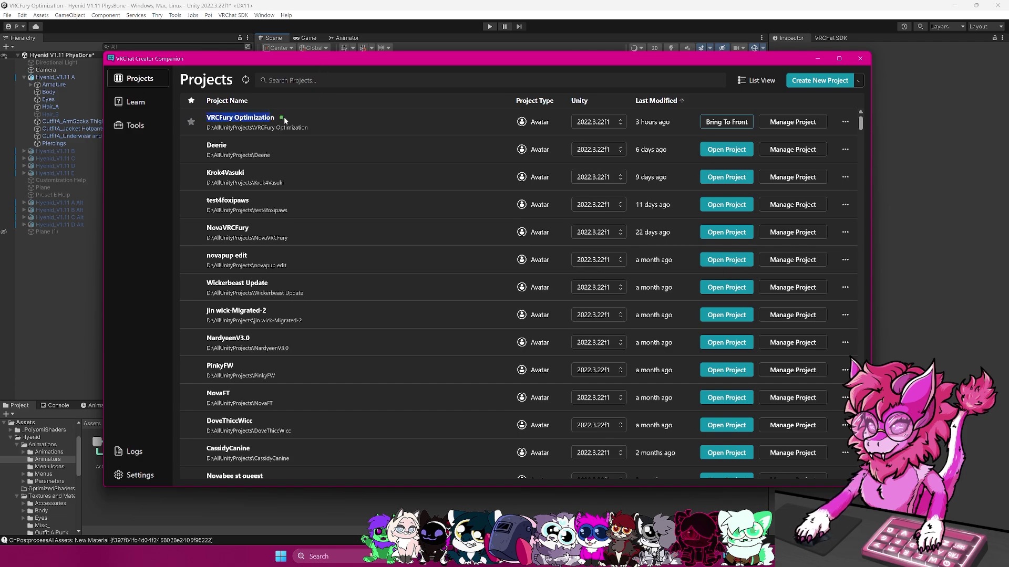
click(792, 121)
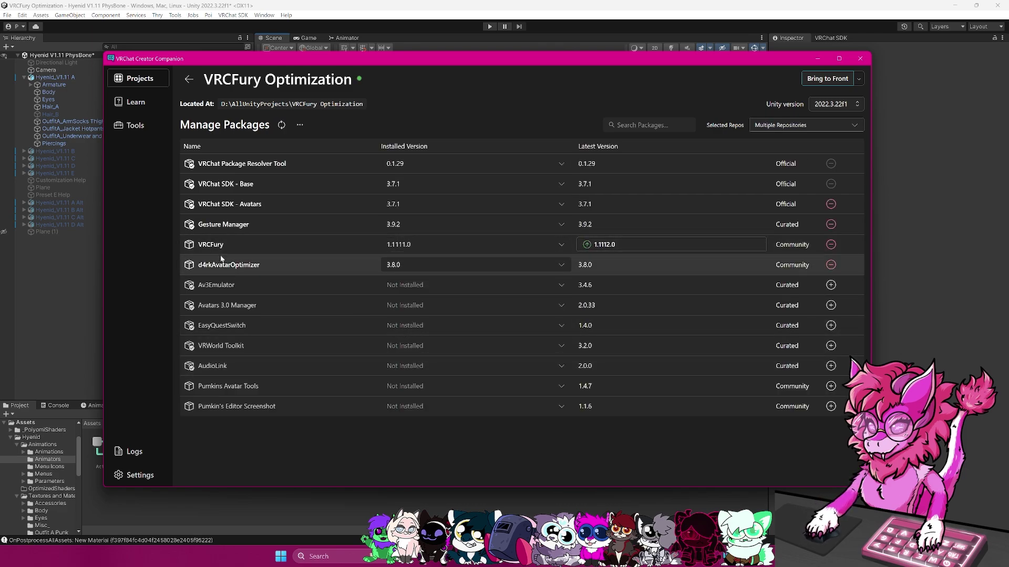
click(616, 253)
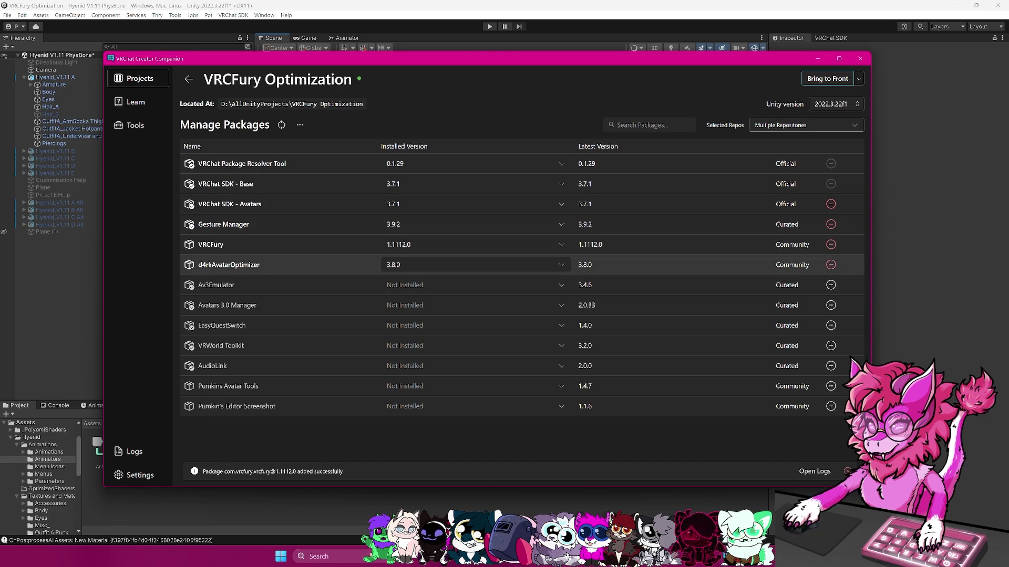
drag(596, 269, 575, 160)
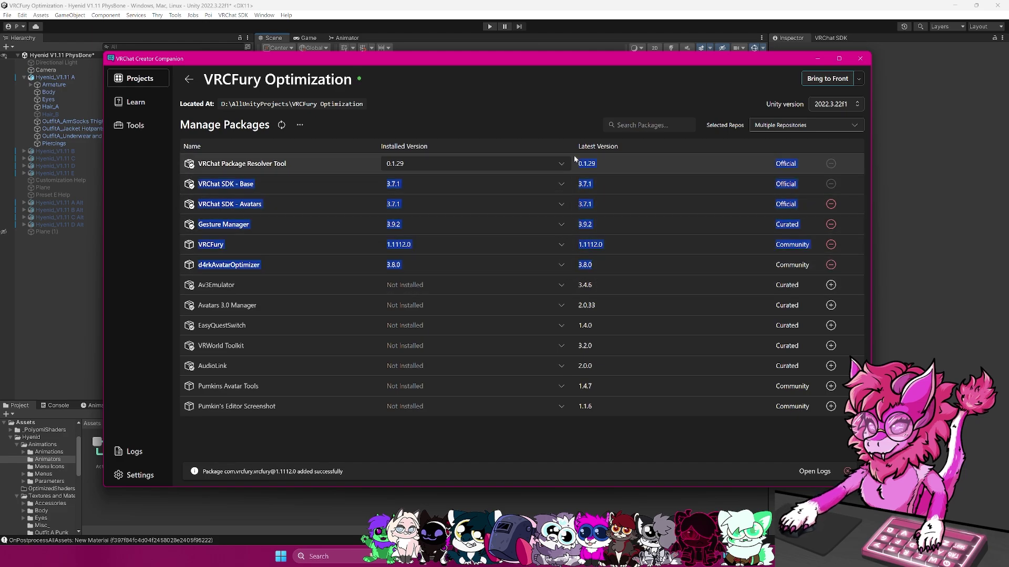
click(599, 210)
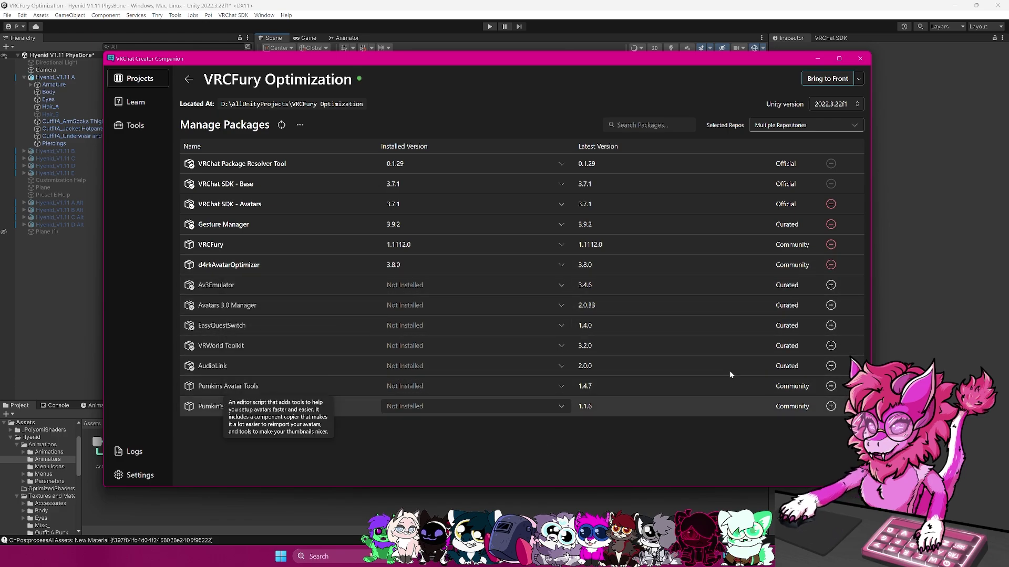
click(684, 556)
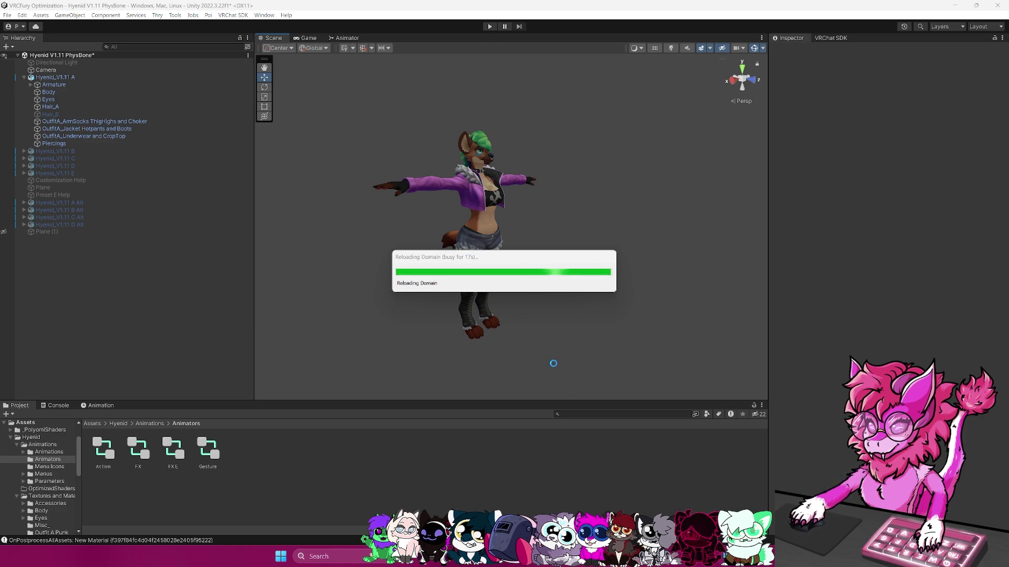
- Move the scene camera around Hyenid_V1.11 A and select it to view its VRC Avatar Descriptor
key(w)
right_drag(558, 212, 555, 211)
click(99, 426)
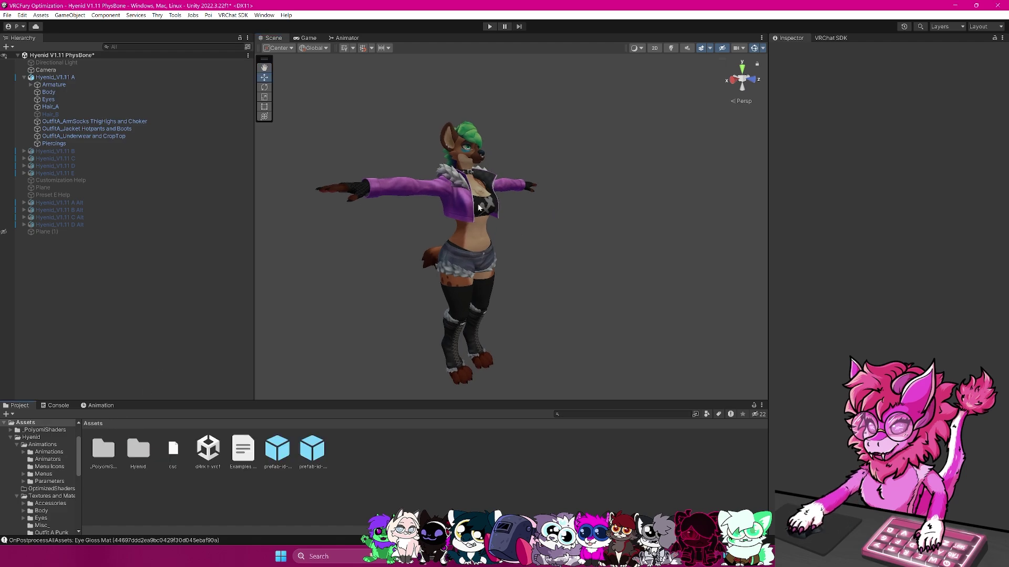
key(s)
right_drag(608, 229, 606, 228)
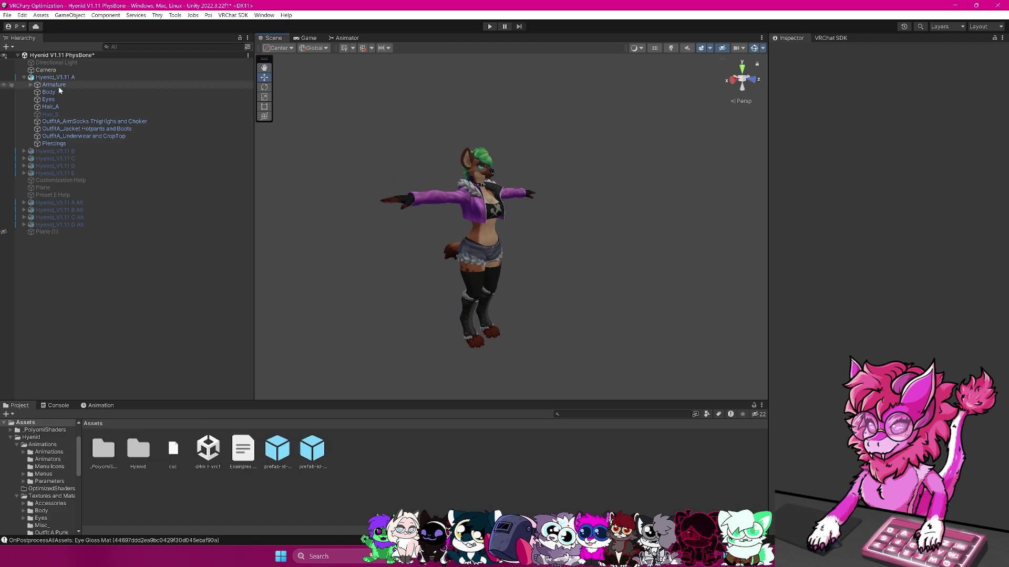
click(463, 149)
key(w)
right_drag(534, 193, 530, 190)
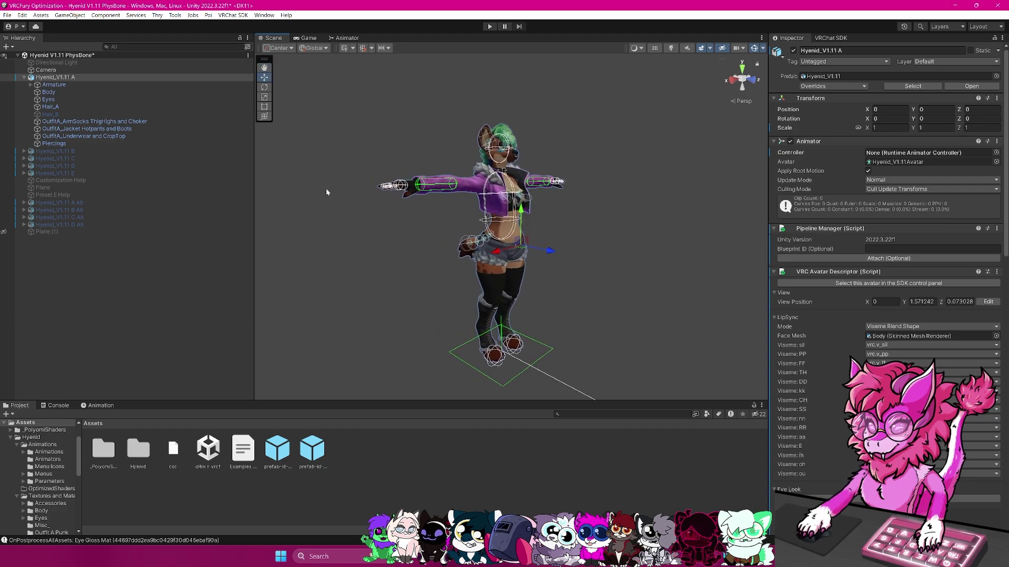
scroll(682, 235, down, 4)
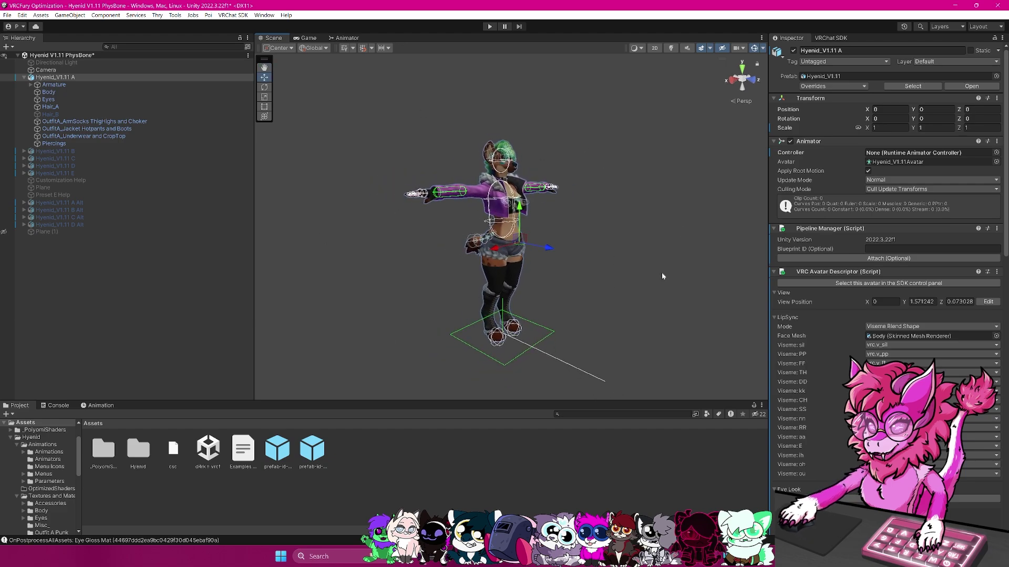
click(662, 274)
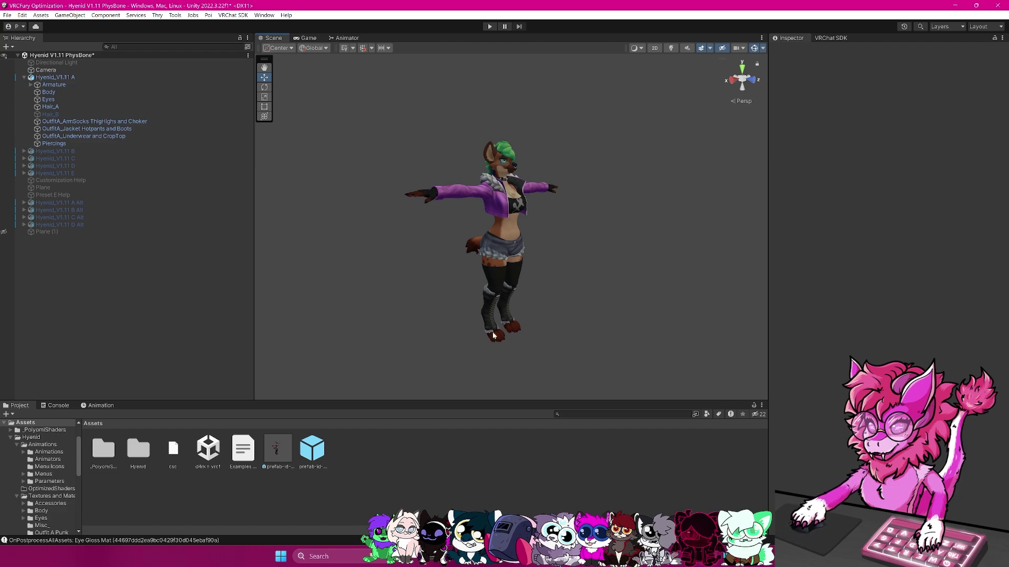
mouse_move(612, 259)
alt+mouse_down()
mouse_move(641, 259)
mouse_move(625, 258)
alt+mouse_up()
- Add the Blendshape Optimizer (VRCFury) component to Hyenid_V1.11 A via an 'opti' search
click(44, 78)
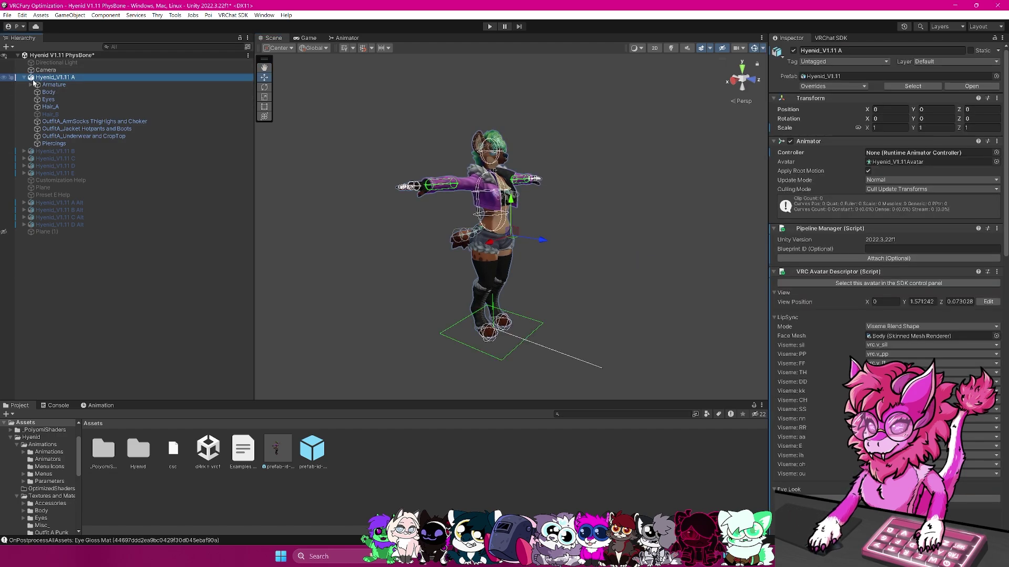
scroll(881, 168, down, 15)
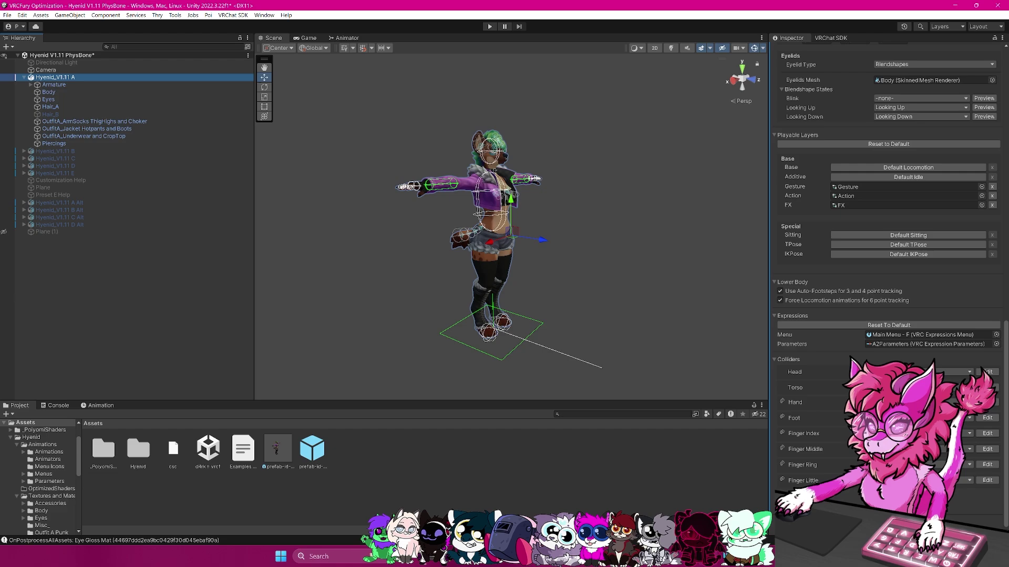
click(873, 520)
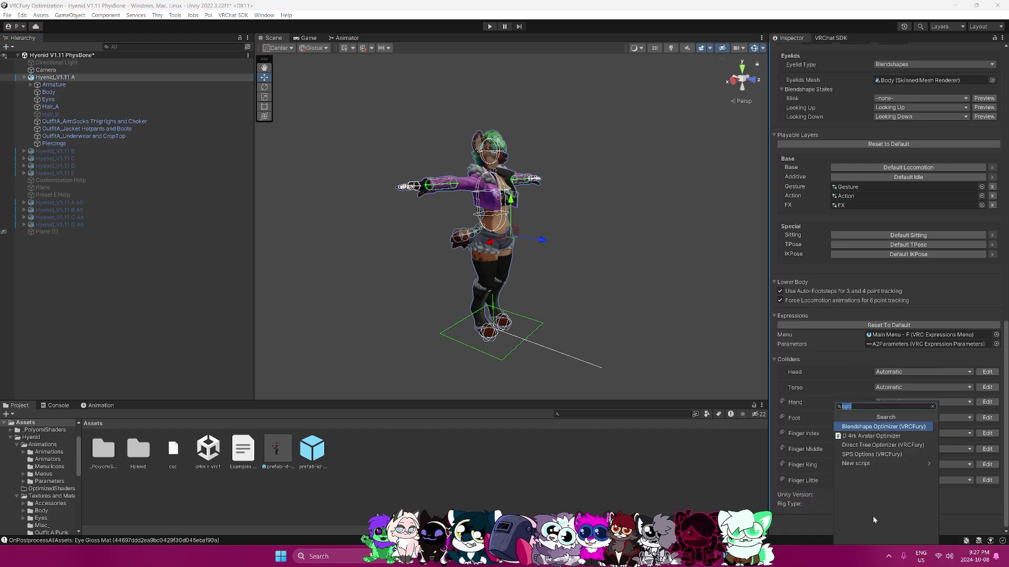
text(opti)
click(881, 428)
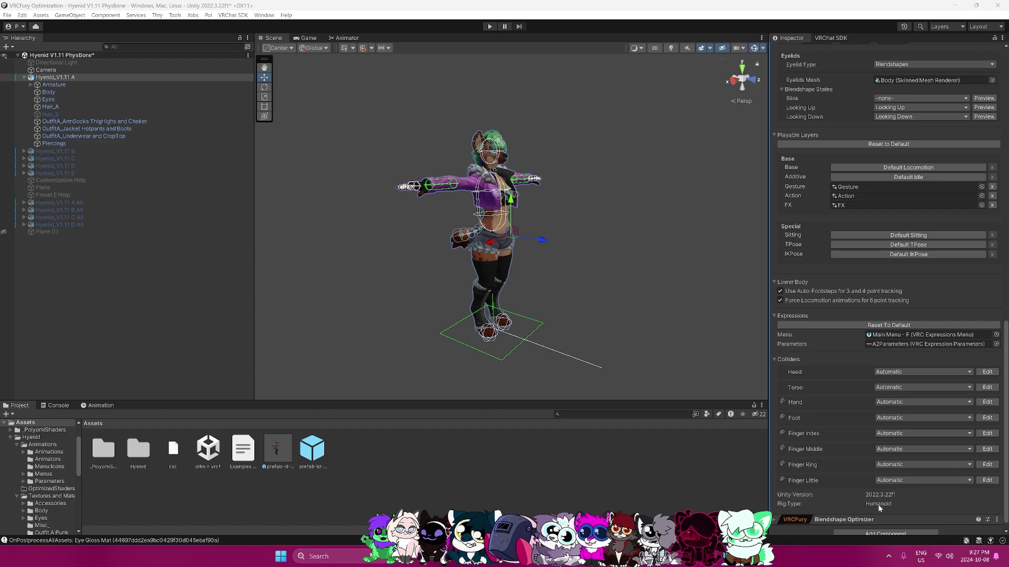
- Add the Direct Tree Optimizer (VRCFury) component to the avatar as well
scroll(880, 507, down, 1)
click(877, 523)
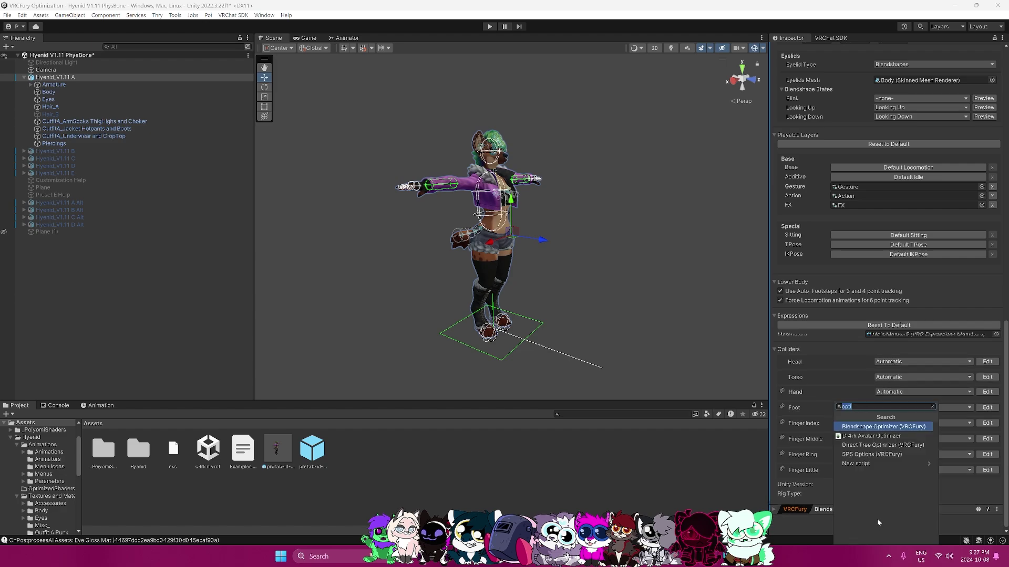
click(883, 446)
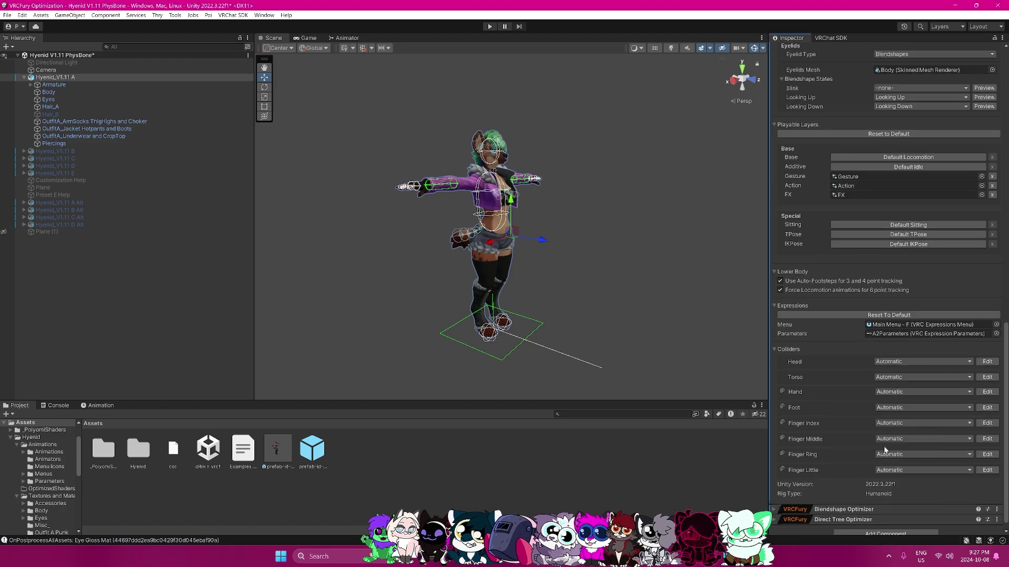
scroll(885, 512, down, 1)
click(885, 525)
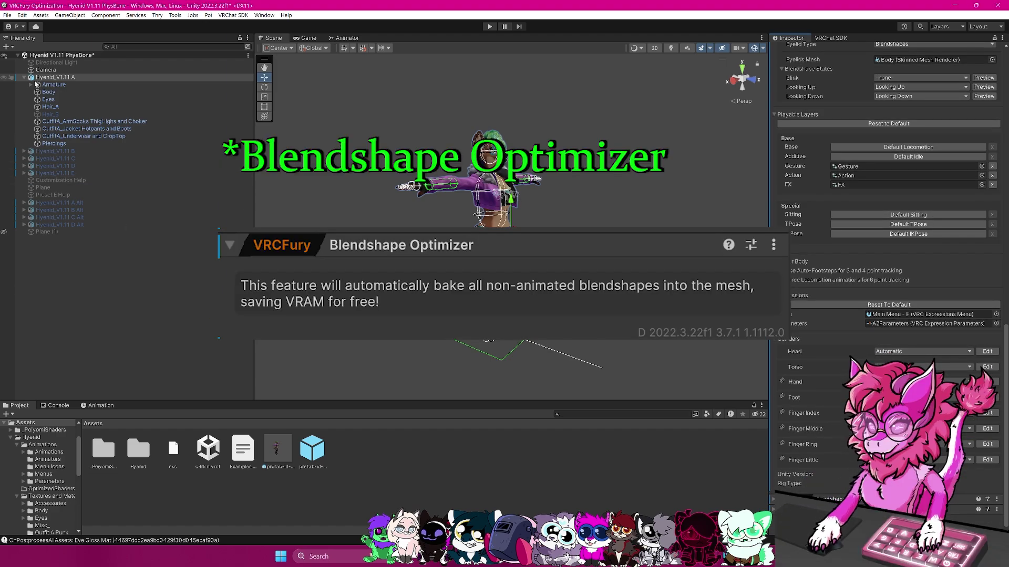
- Inspect the Body mesh's blendshapes, then reselect the Hyenid_V1.11 A root and scroll its Inspector
click(84, 92)
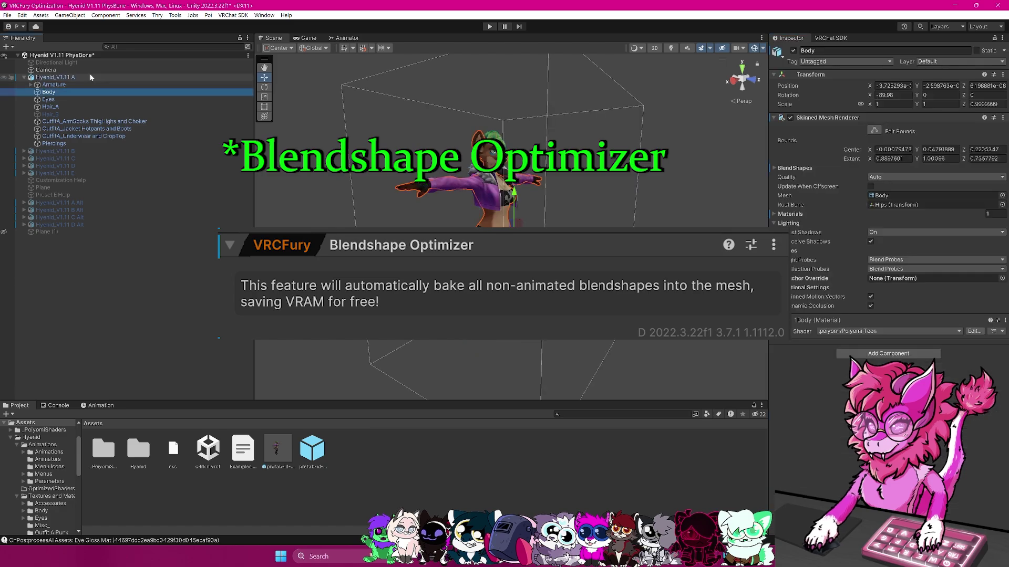
click(794, 167)
scroll(823, 262, down, 10)
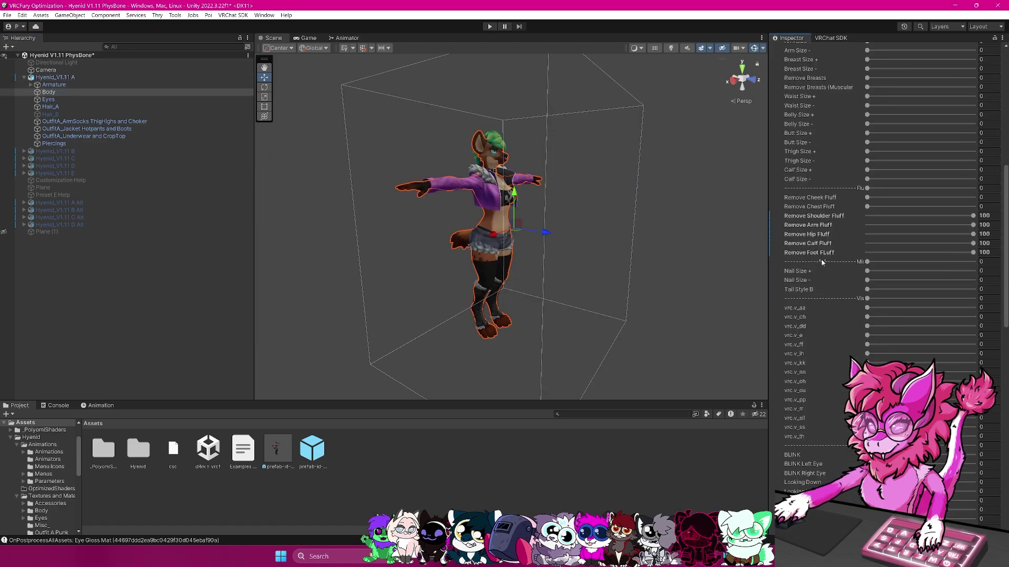
scroll(822, 261, down, 12)
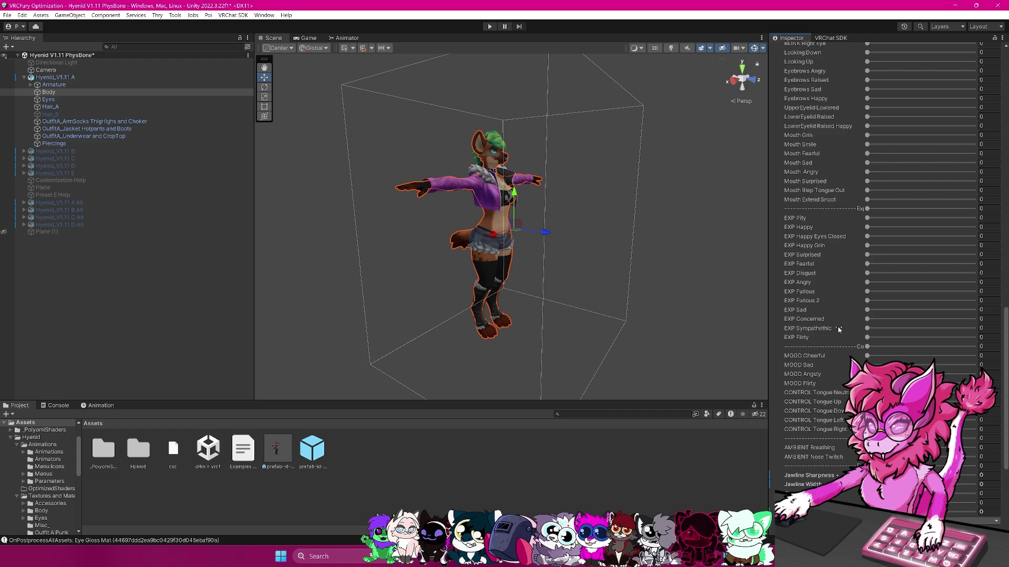
scroll(837, 326, up, 6)
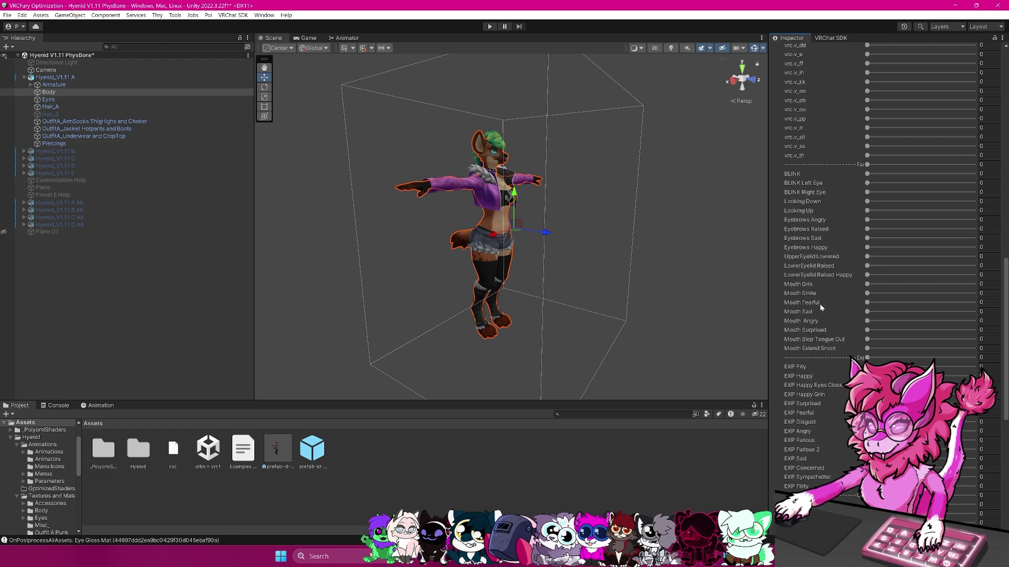
right_click(790, 348)
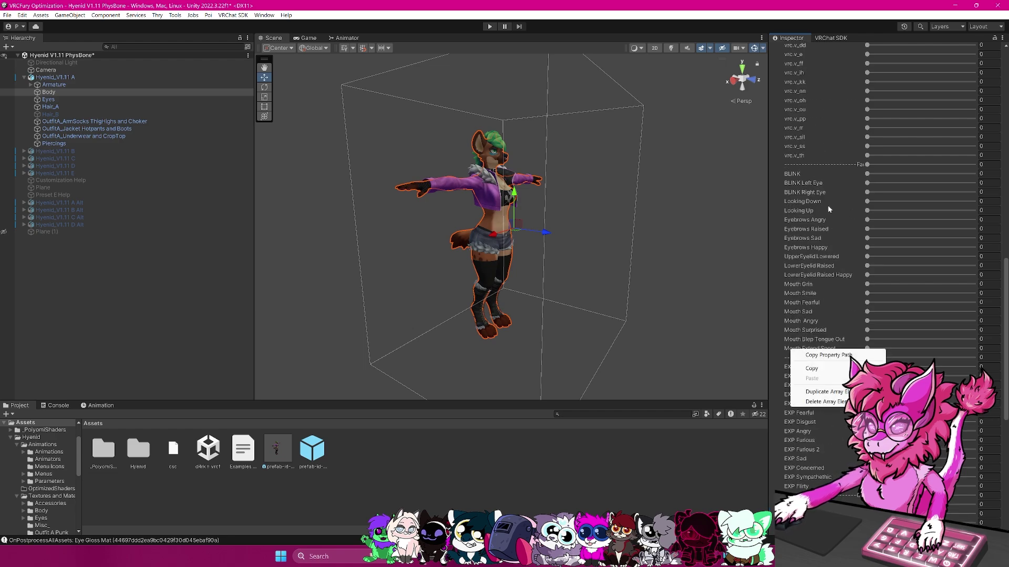
key(Escape)
click(56, 77)
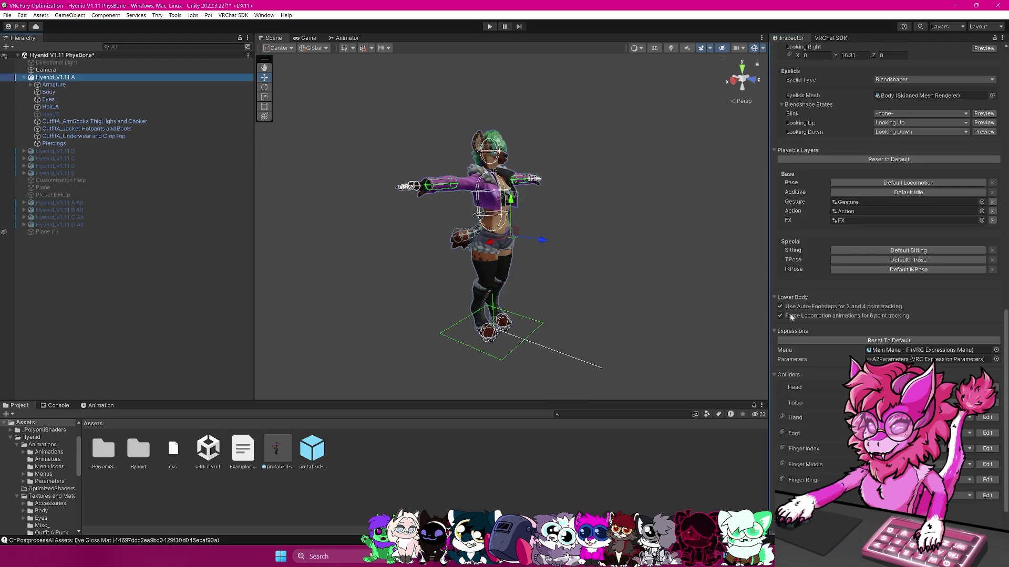
scroll(790, 317, down, 2)
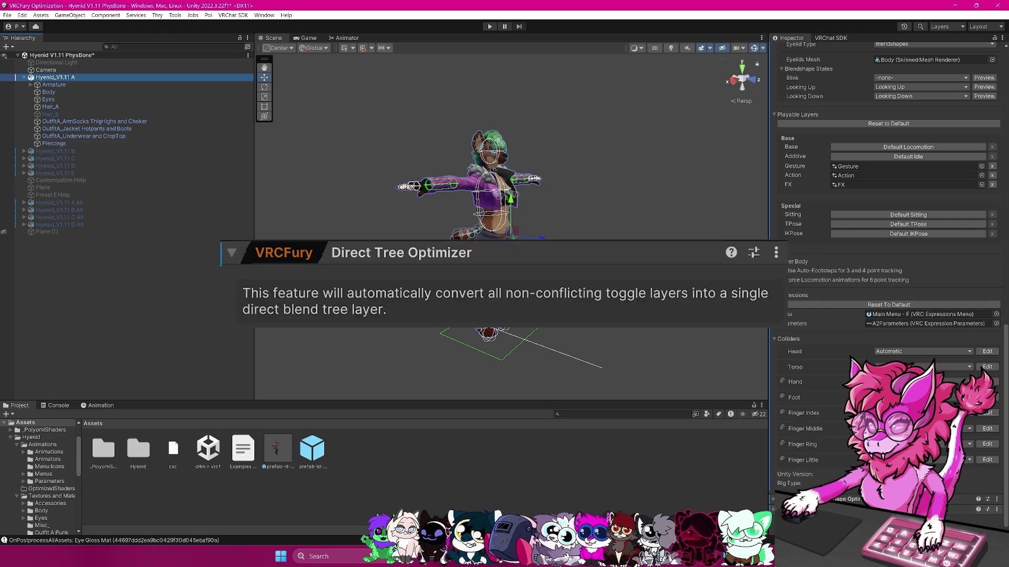
click(42, 77)
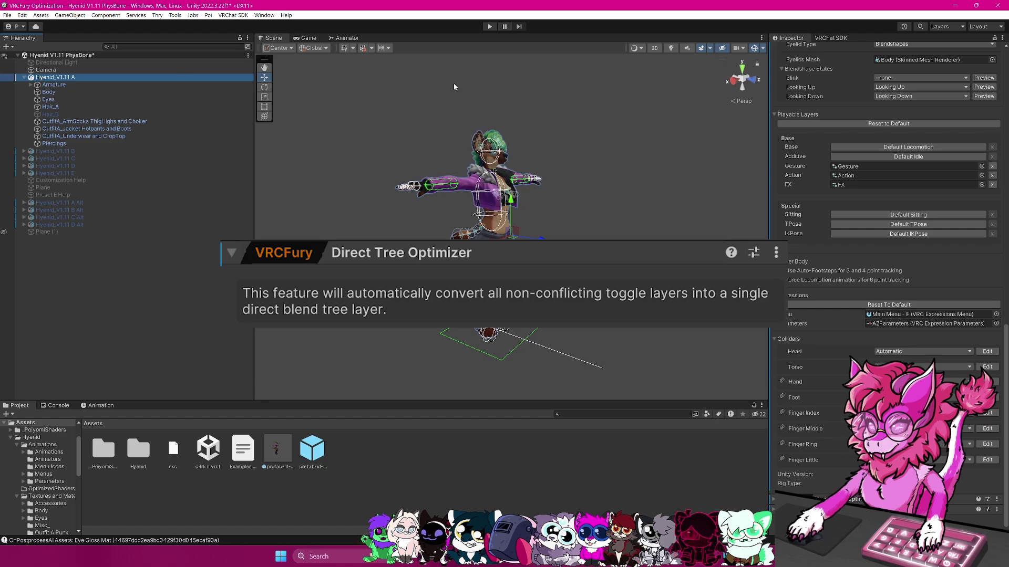
click(843, 186)
double_click(843, 186)
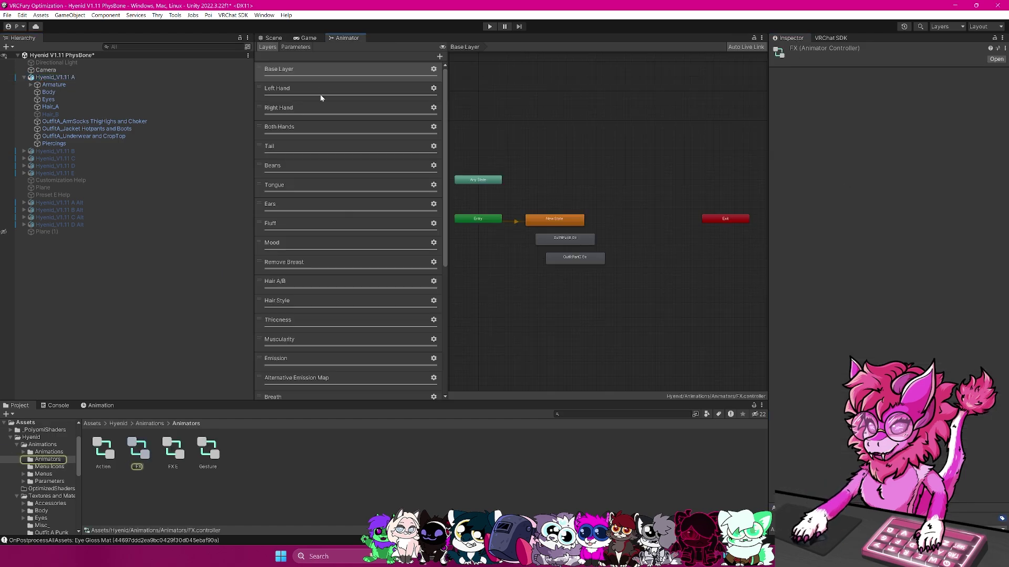
scroll(295, 148, down, 8)
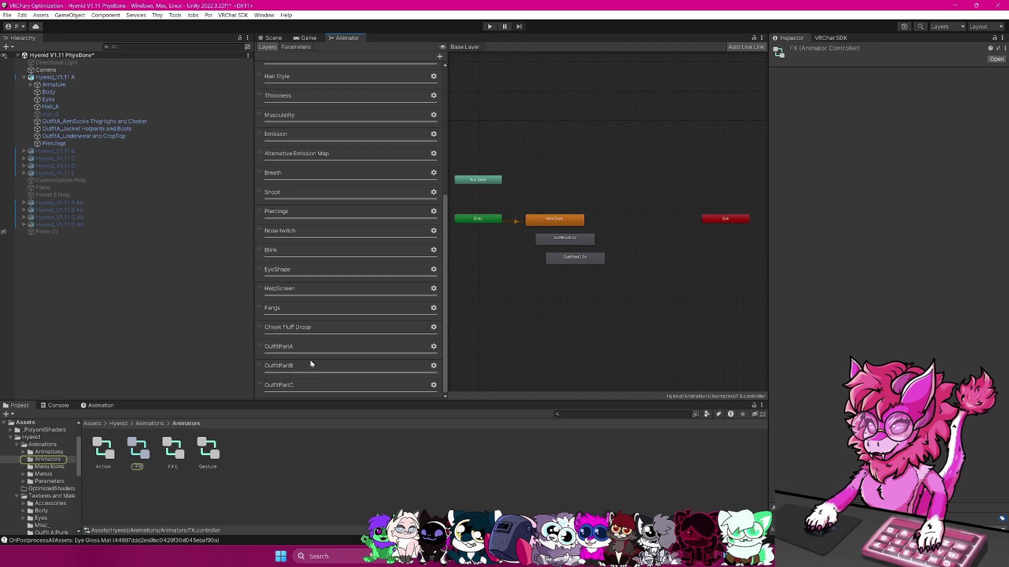
scroll(383, 173, up, 5)
scroll(412, 91, up, 5)
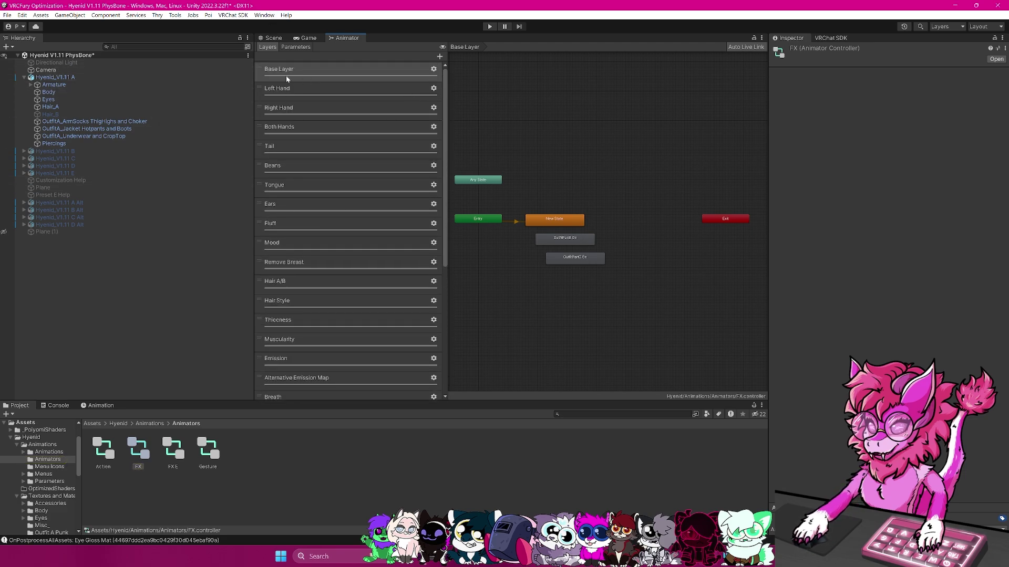
scroll(279, 232, down, 10)
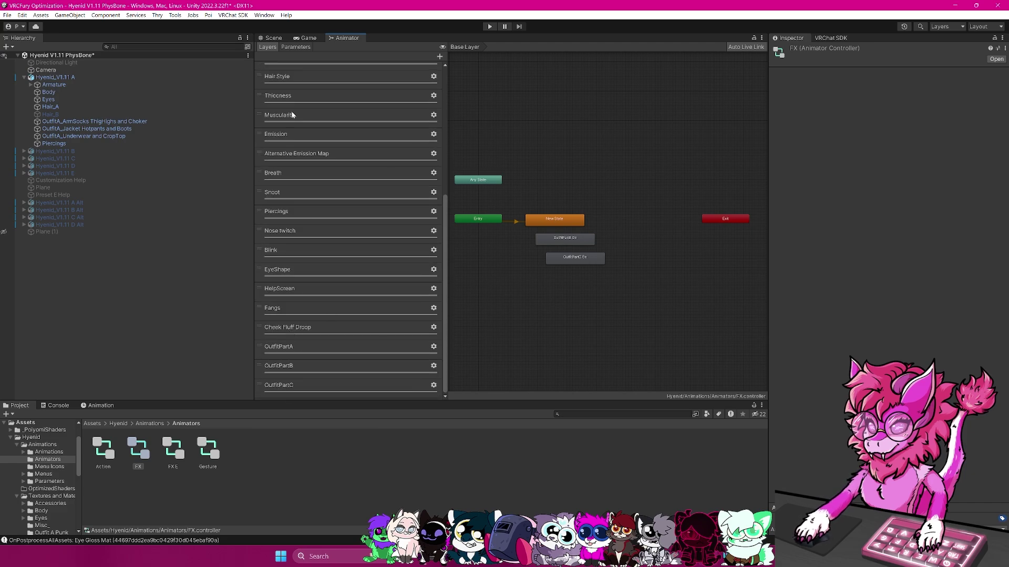
click(274, 37)
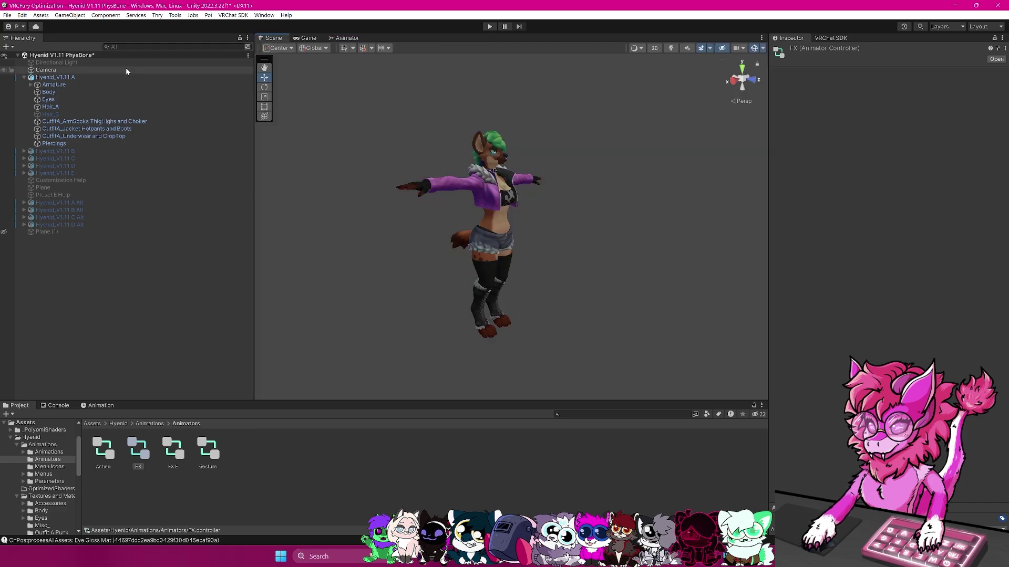
click(121, 78)
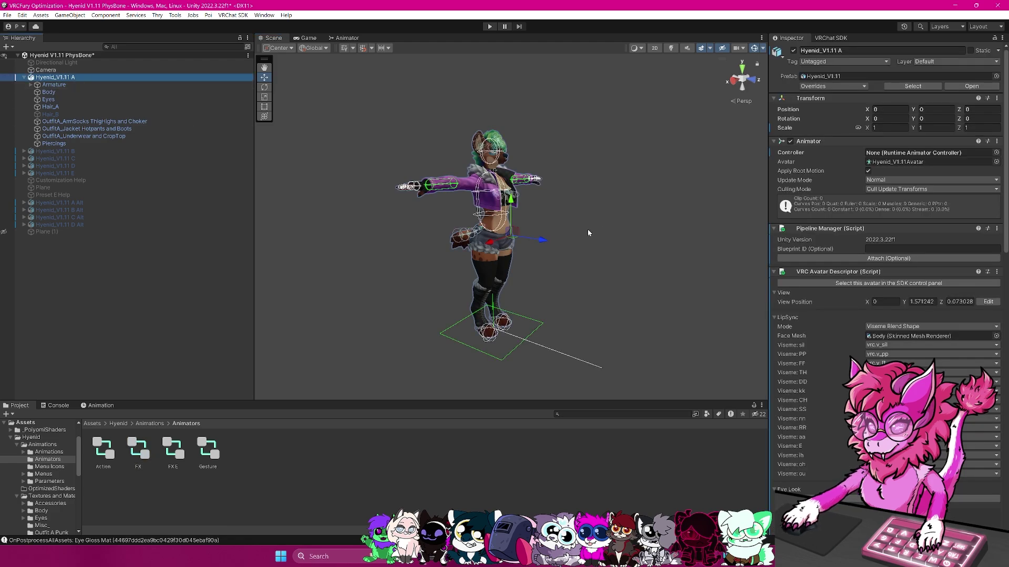
middle_drag(587, 231, 587, 235)
scroll(873, 340, down, 7)
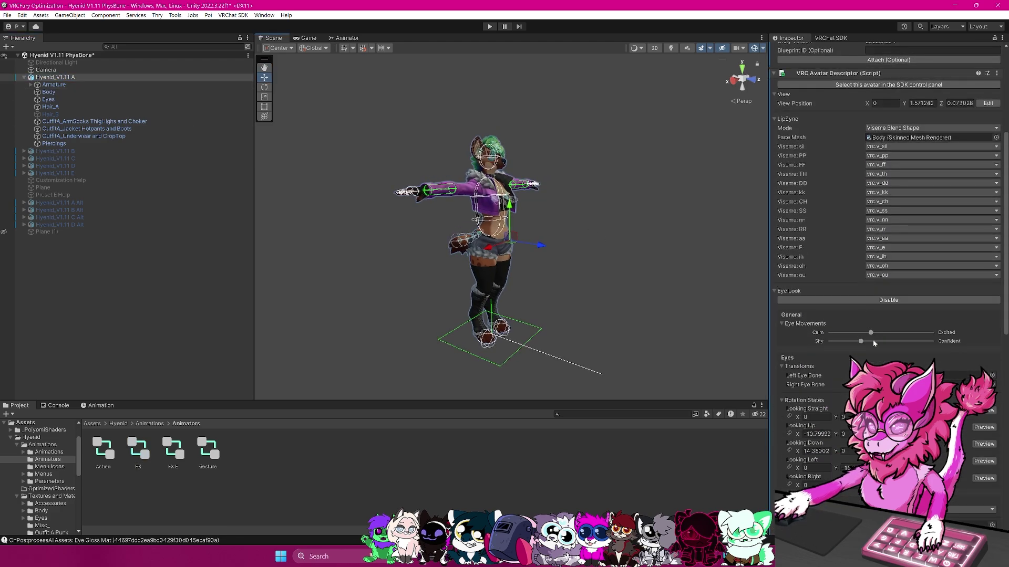
scroll(874, 343, down, 15)
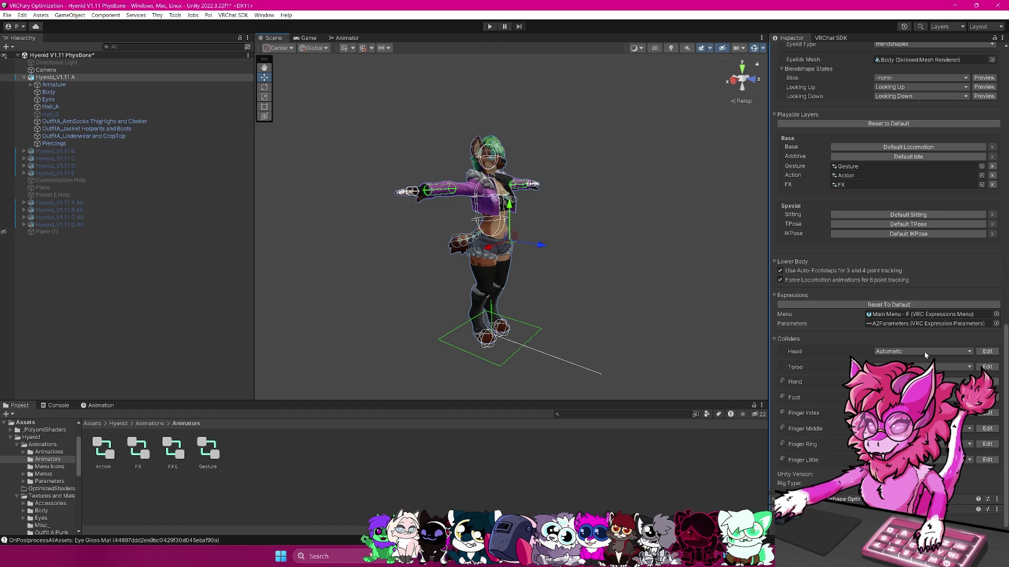
- Add MMD Compatibility (VRCFury) via an 'mmd' search and expand its description
click(884, 523)
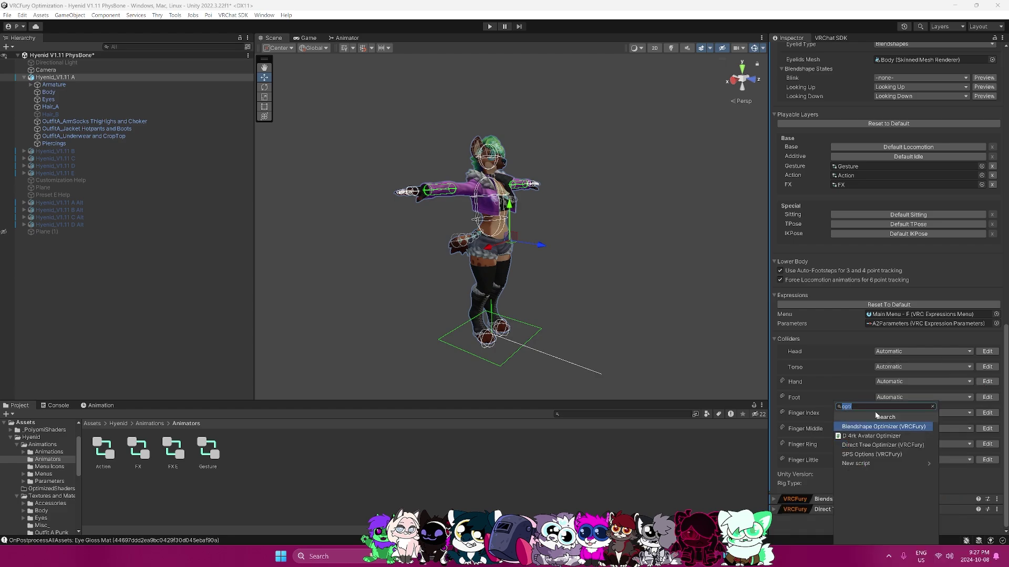
text(mmd)
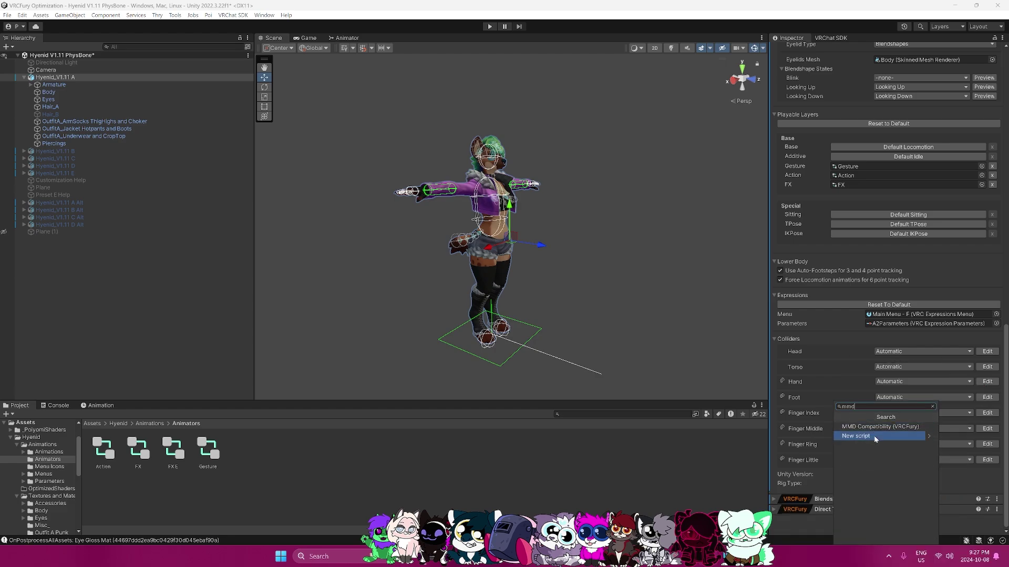
click(868, 425)
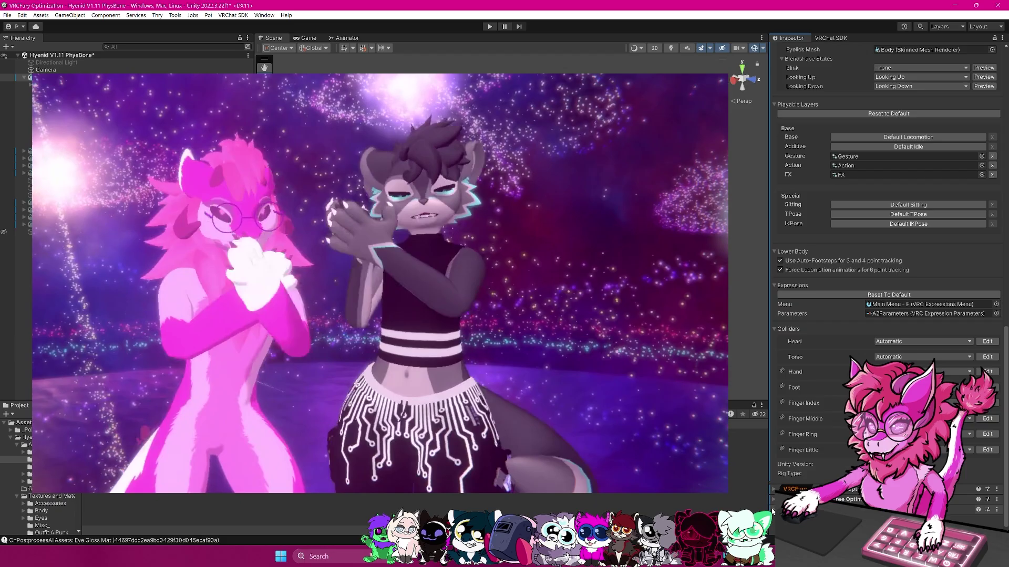
scroll(774, 456, down, 2)
click(774, 459)
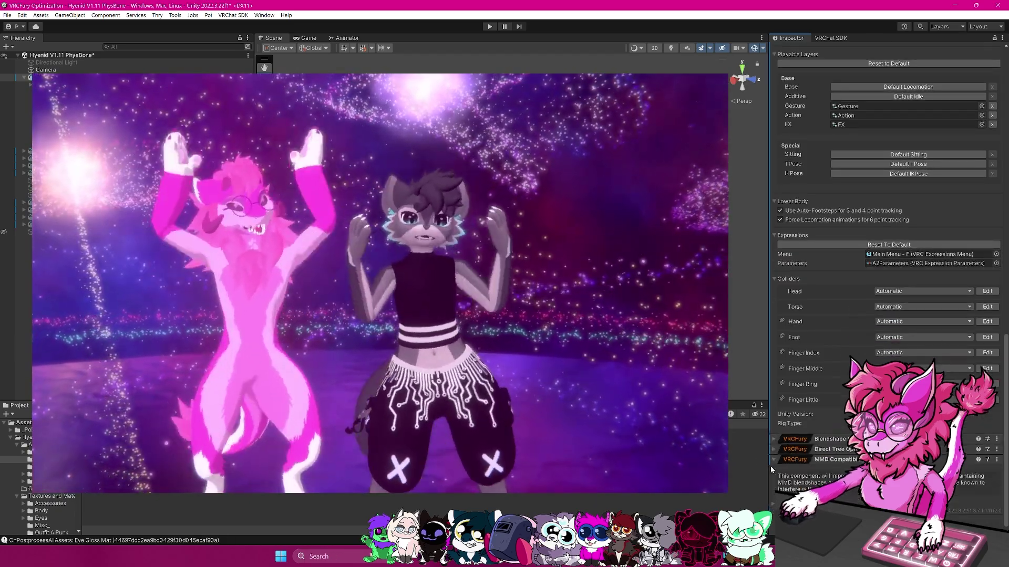
scroll(827, 439, up, 2)
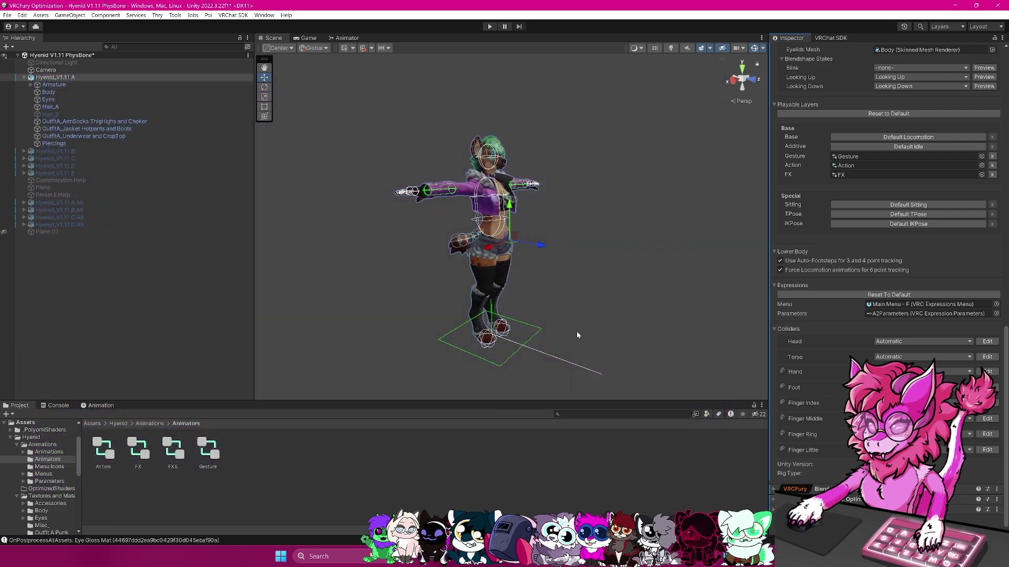
- Add the D4rk Avatar Optimizer component to the avatar via a 'd4' search
key(s)
right_drag(617, 257, 620, 254)
click(887, 523)
text(m)
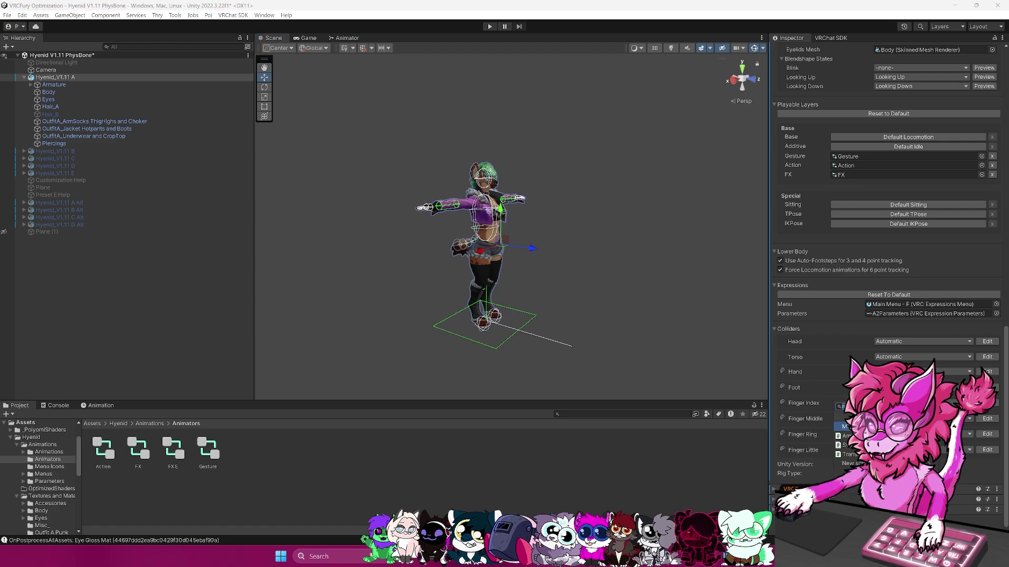
text(md)
text(d4)
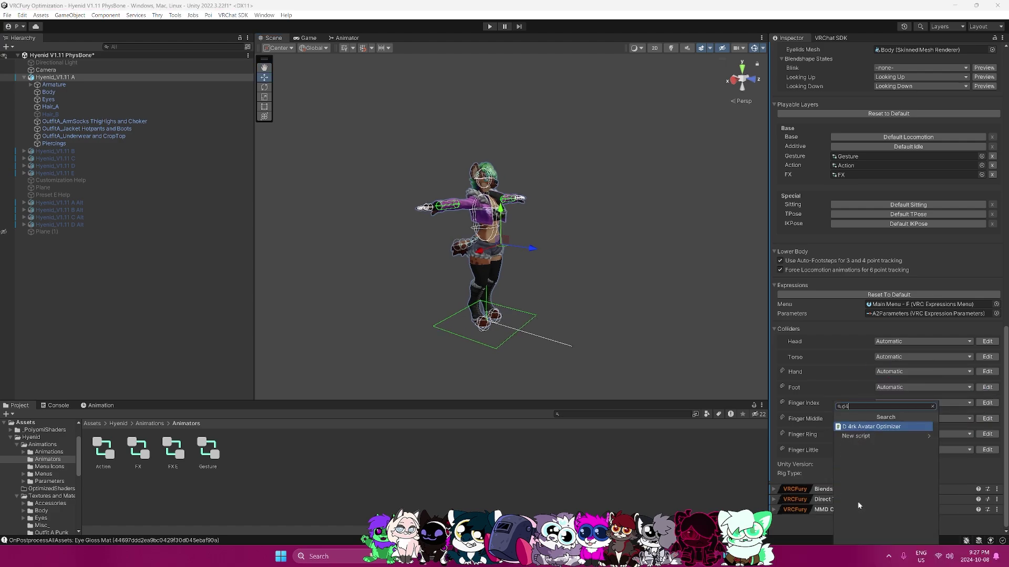
click(860, 427)
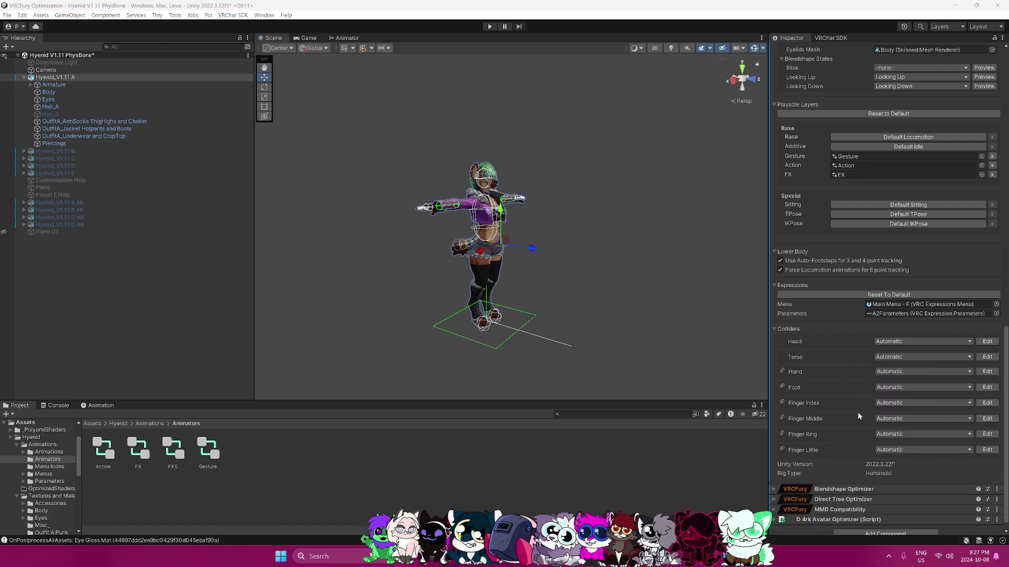
- Review the optimizer's settings, including Merge Skinned Meshes and Optimize FX Layer enabled
scroll(859, 416, down, 1)
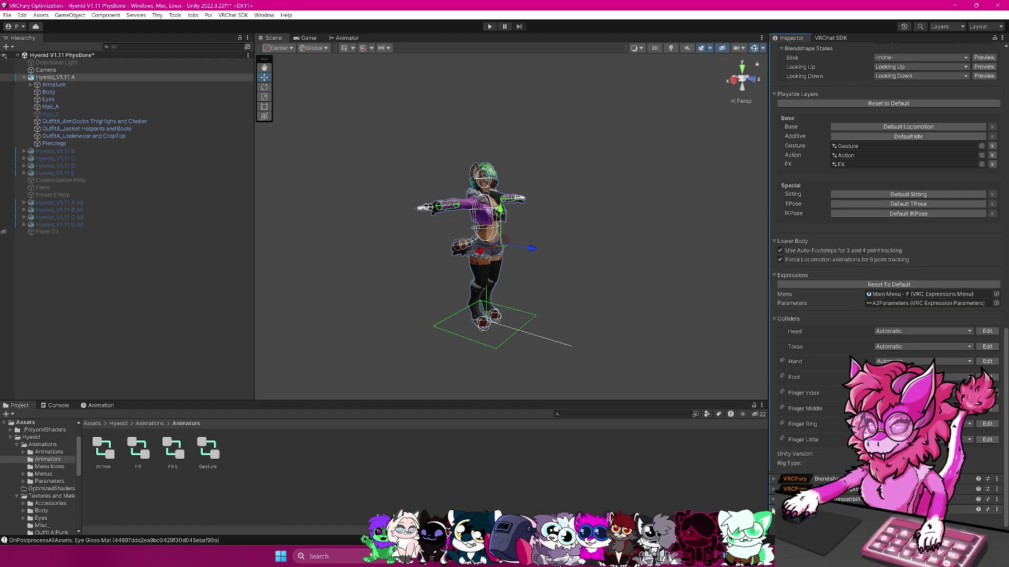
scroll(905, 279, down, 15)
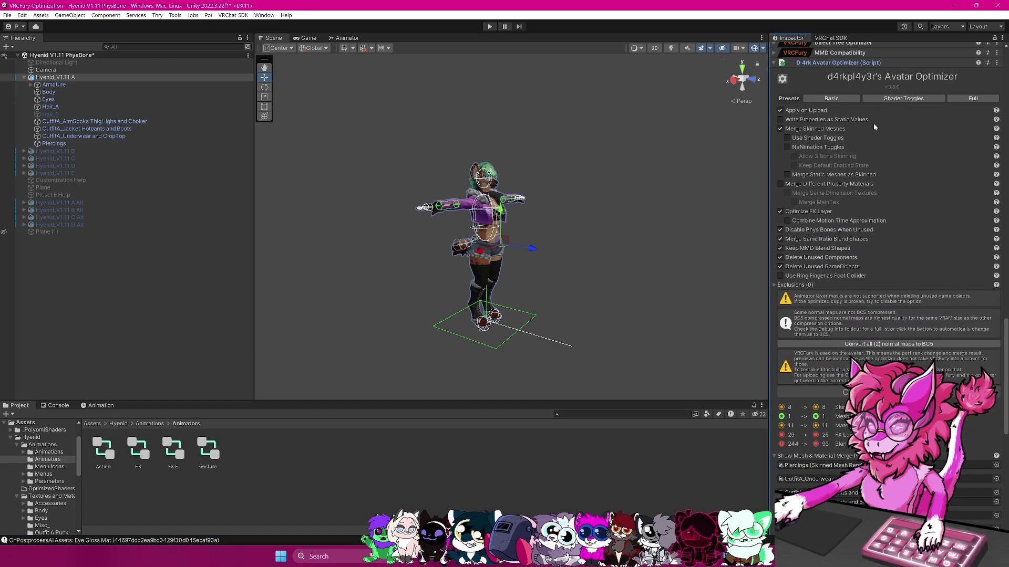
scroll(874, 127, down, 2)
scroll(878, 268, up, 3)
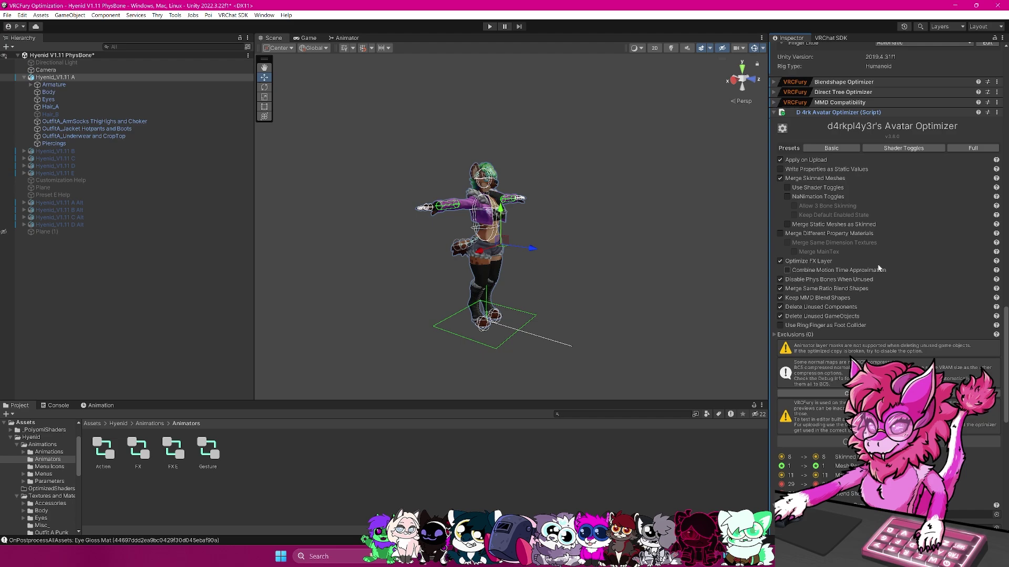
scroll(878, 267, down, 2)
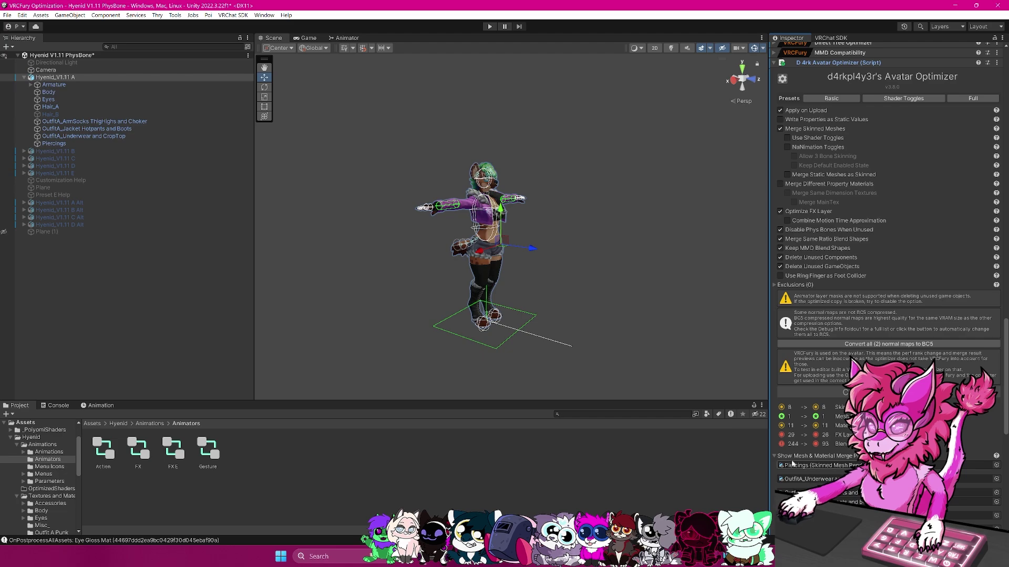
scroll(792, 463, down, 2)
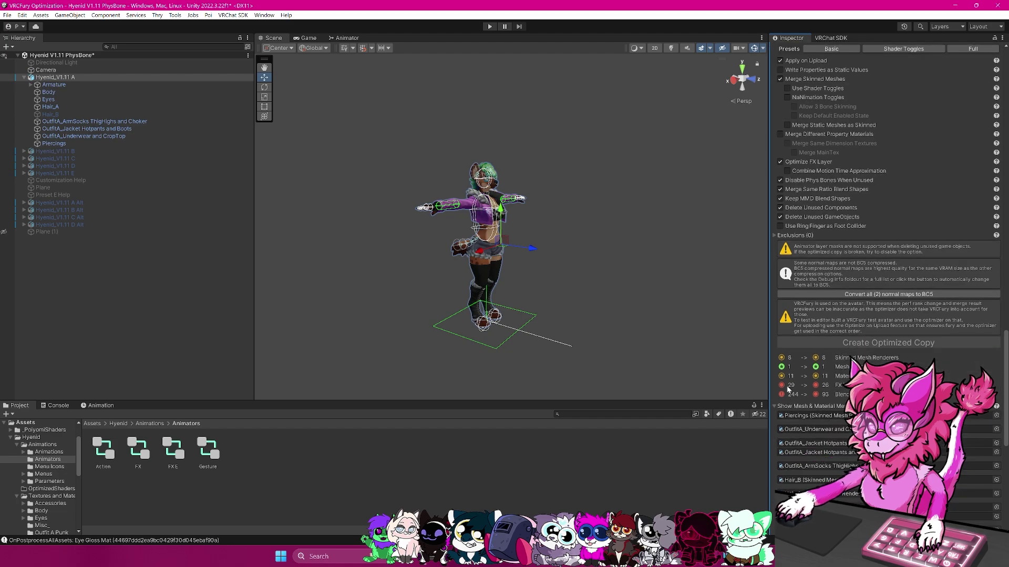
scroll(860, 338, up, 5)
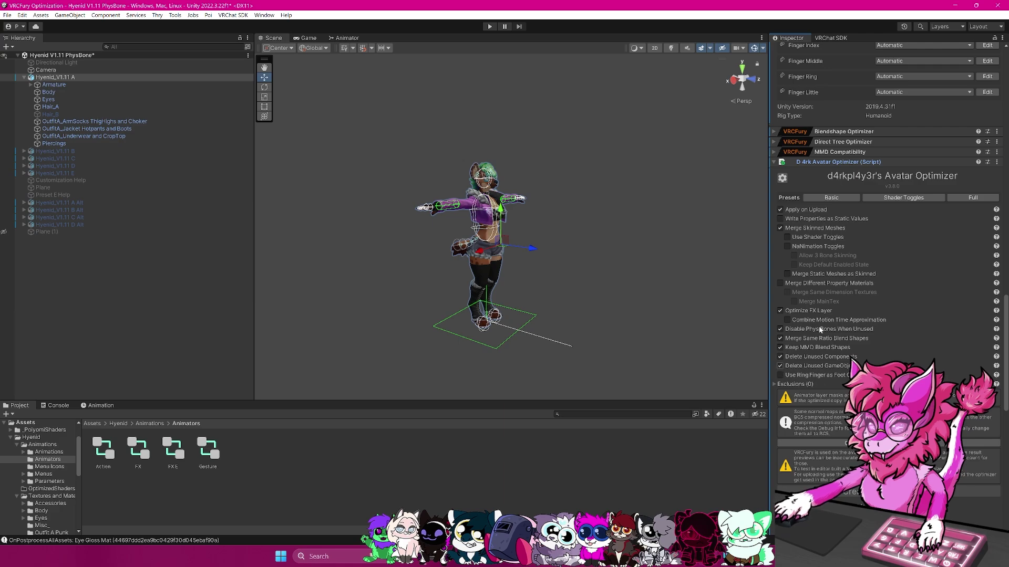
mouse_move(809, 366)
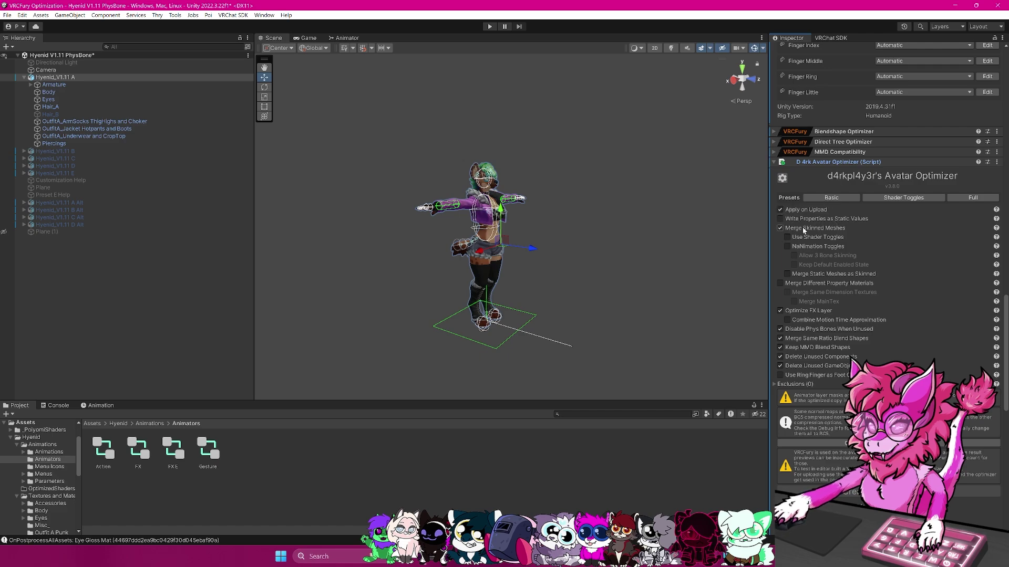
scroll(596, 179, up, 3)
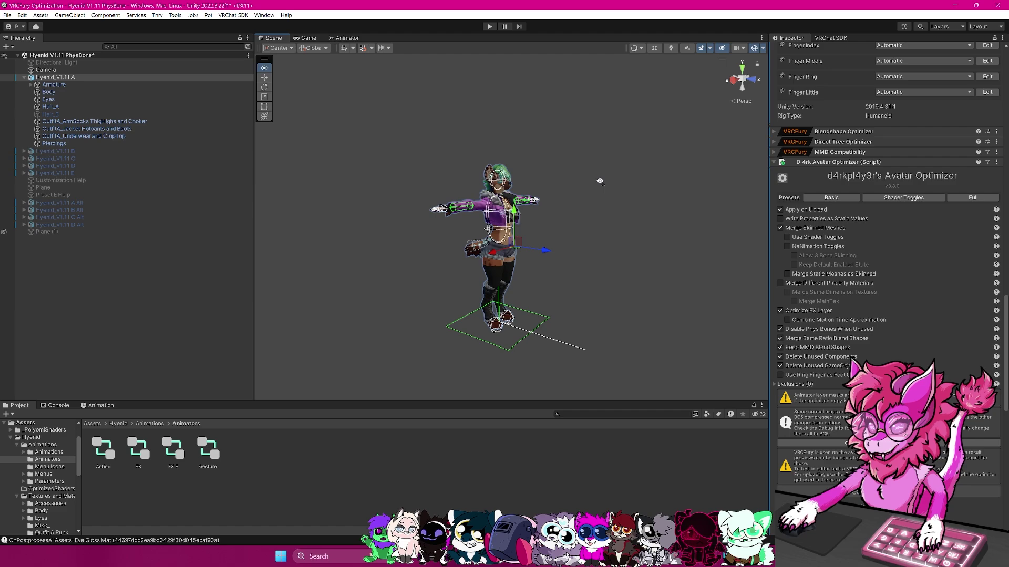
click(49, 93)
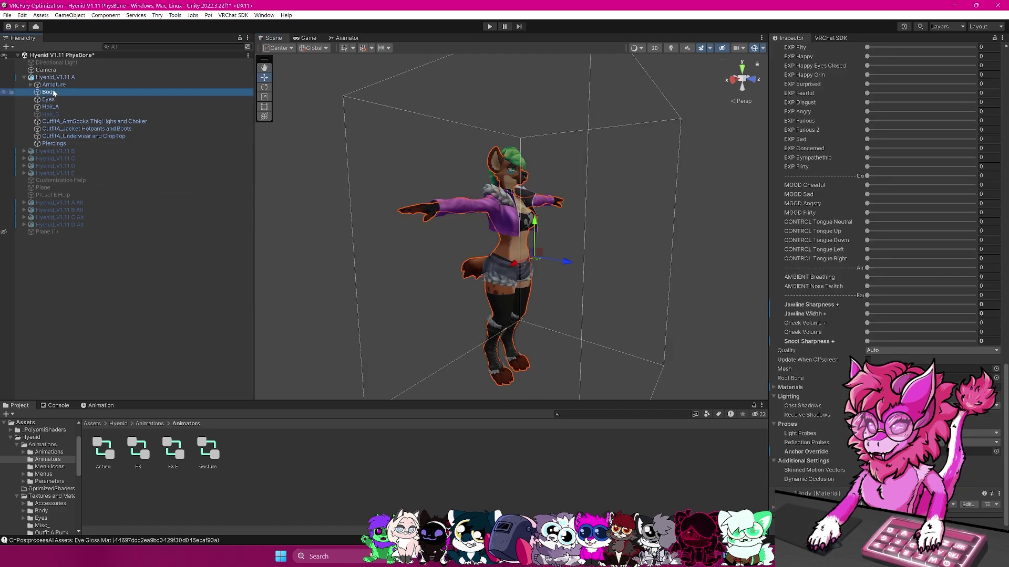
click(49, 99)
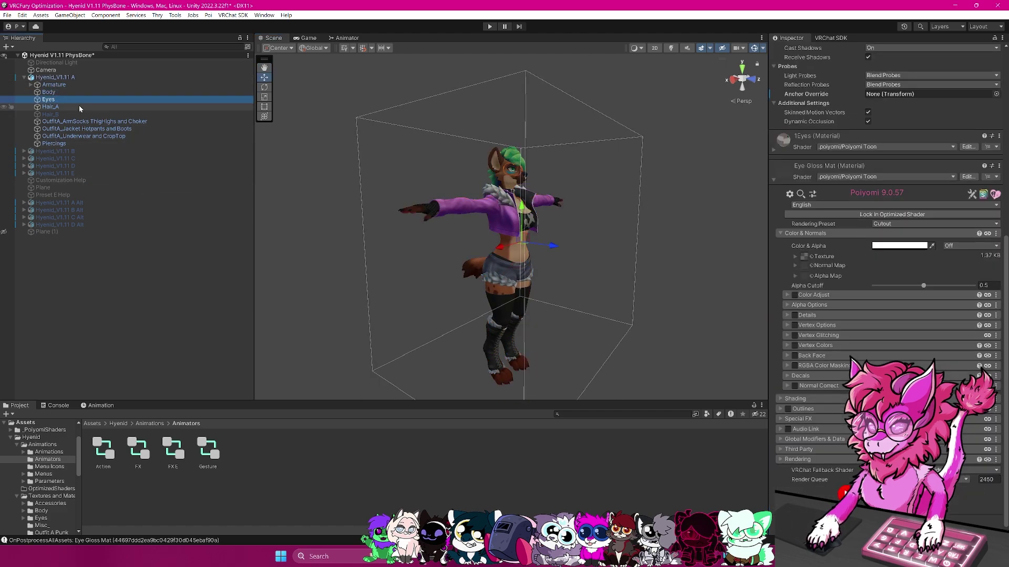
click(51, 106)
click(50, 114)
click(52, 121)
click(56, 136)
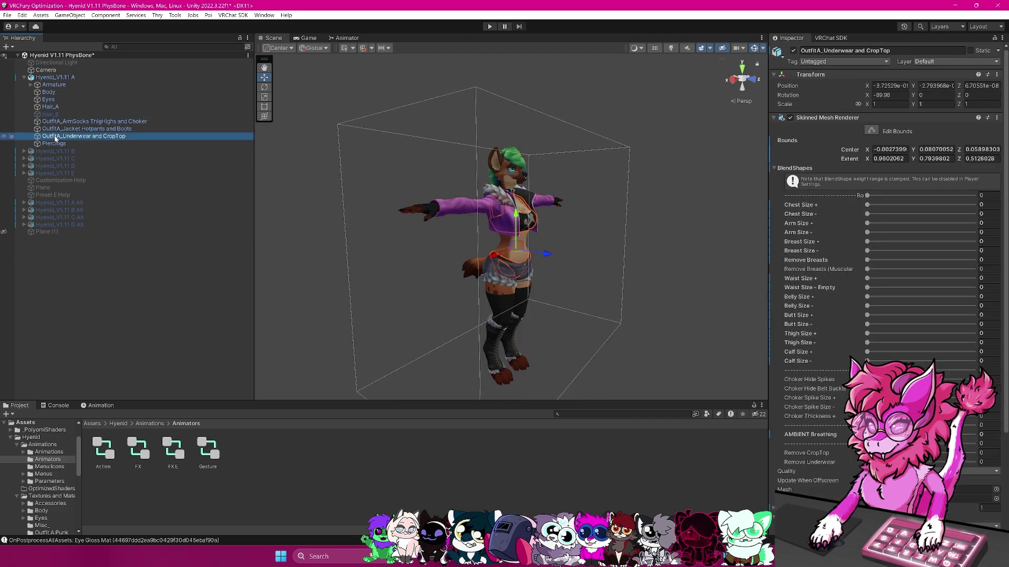
click(54, 144)
click(58, 121)
click(59, 79)
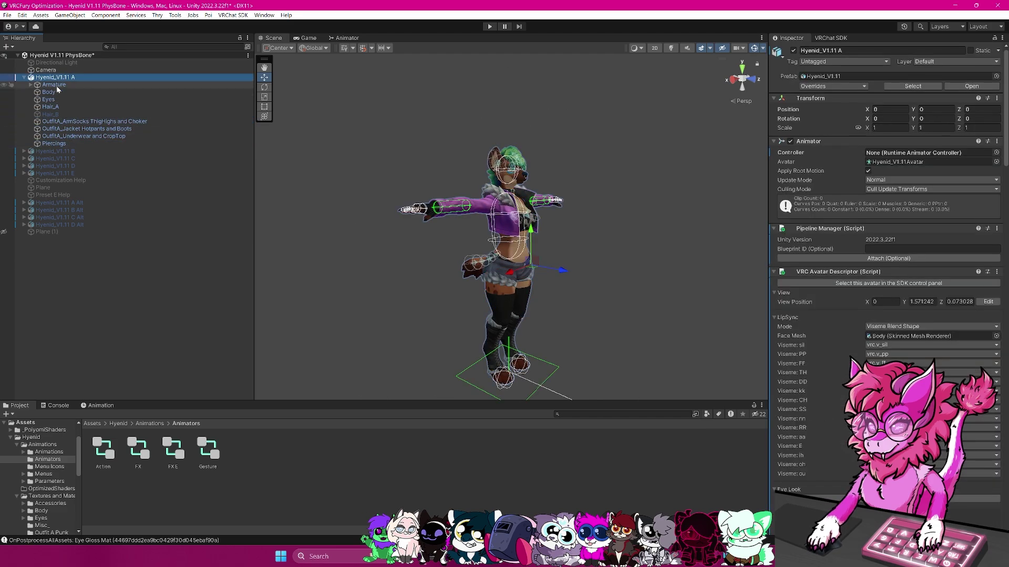
scroll(888, 237, down, 15)
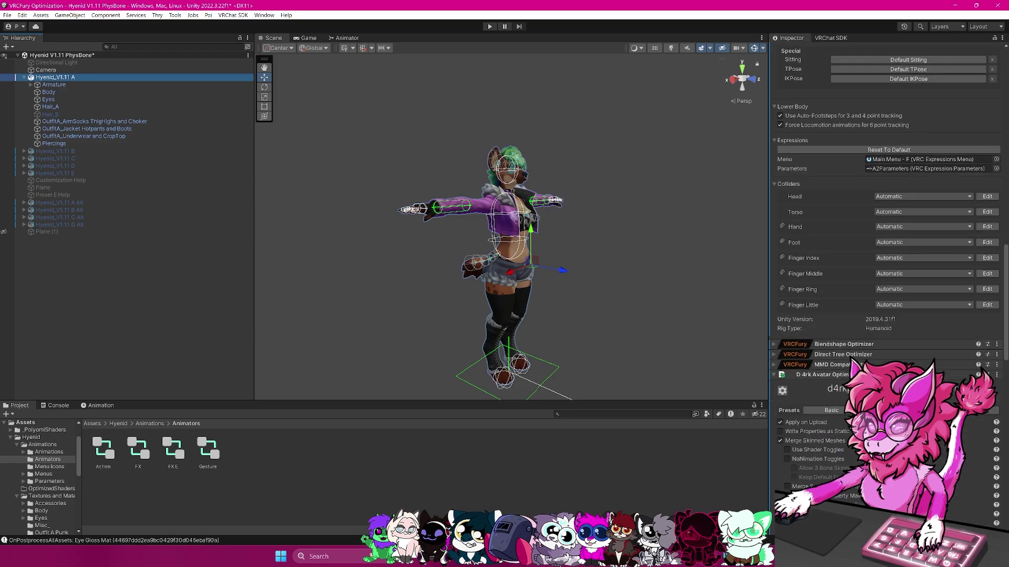
scroll(766, 195, down, 8)
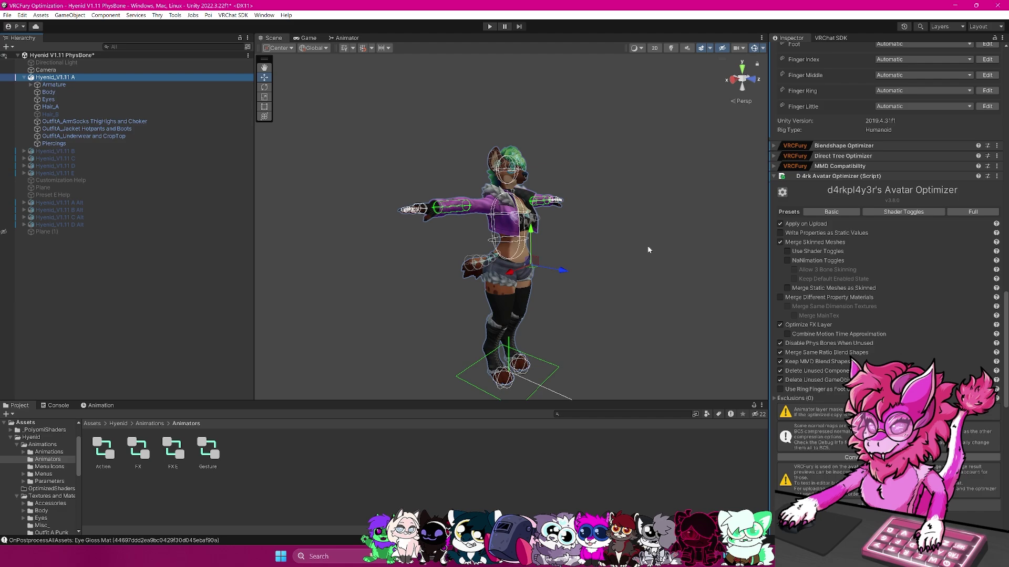
scroll(824, 269, down, 1)
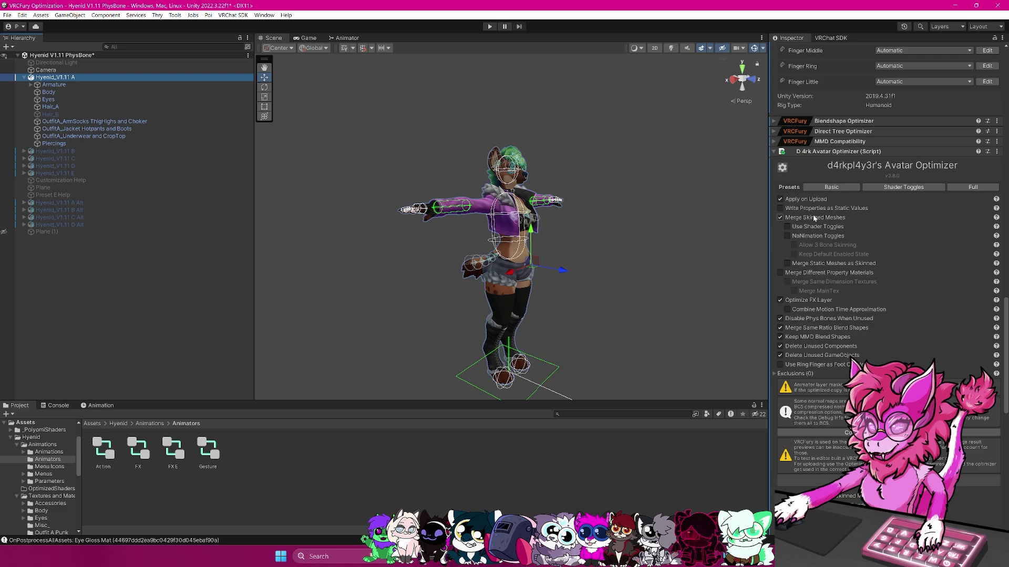
key(d)
right_drag(624, 221, 623, 221)
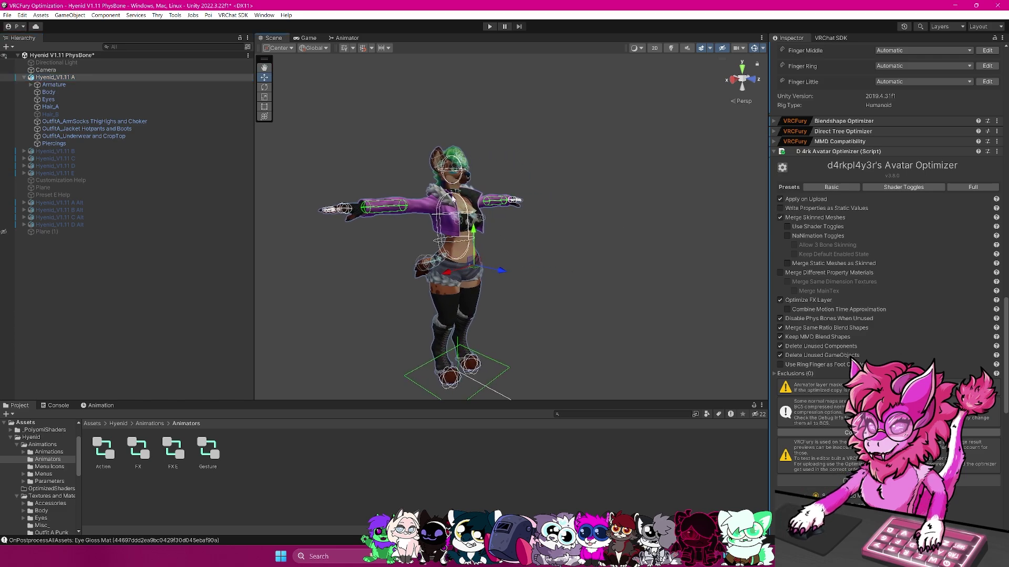
middle_drag(440, 217, 593, 241)
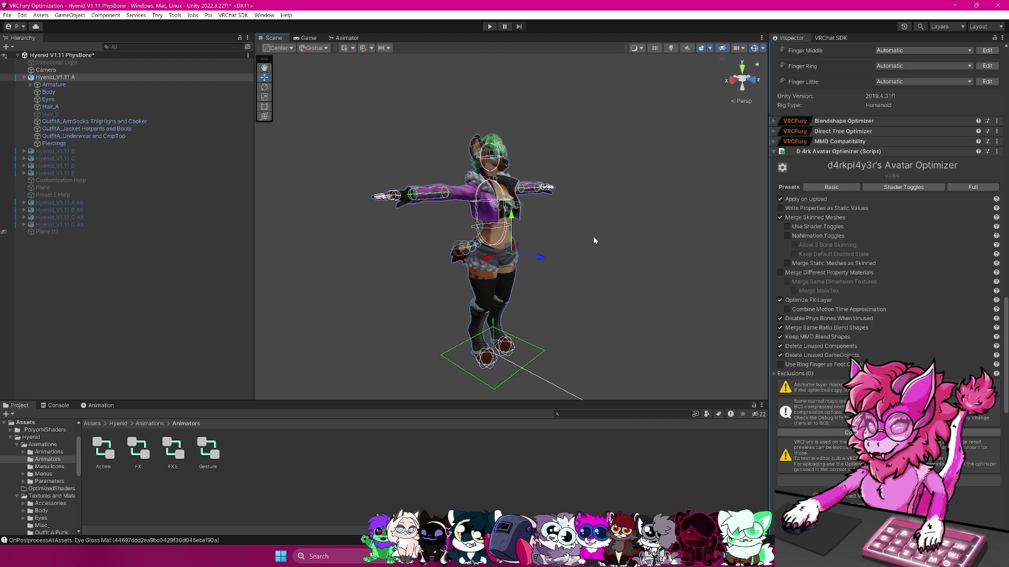
key(w)
right_drag(587, 247, 588, 247)
key(s)
scroll(633, 218, down, 3)
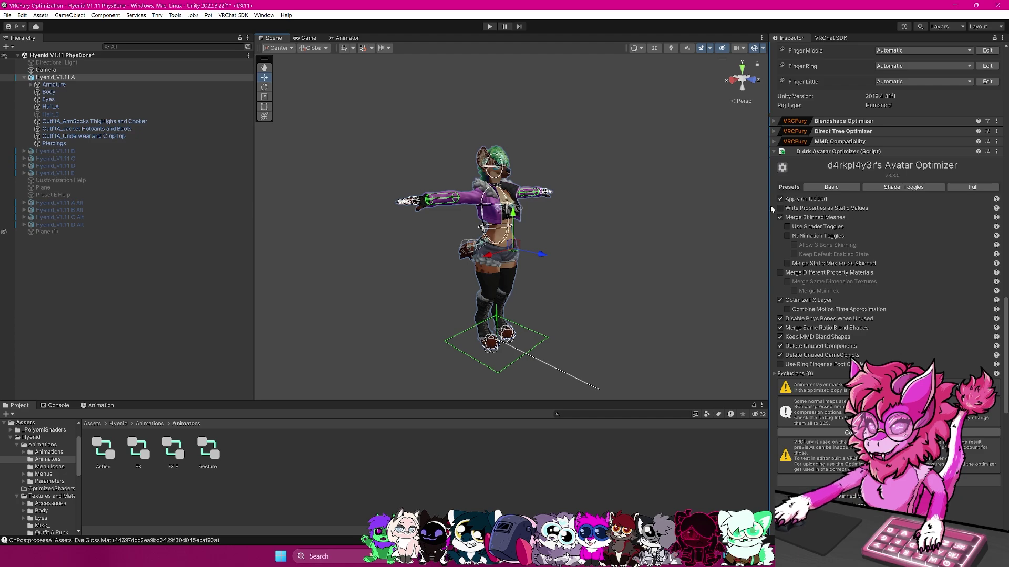
mouse_move(790, 220)
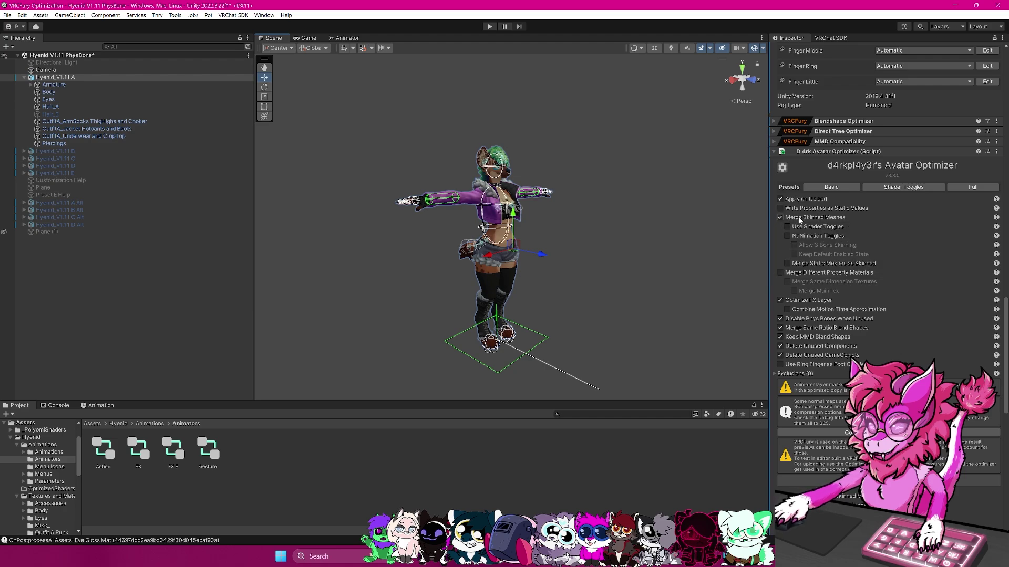
scroll(872, 331, down, 2)
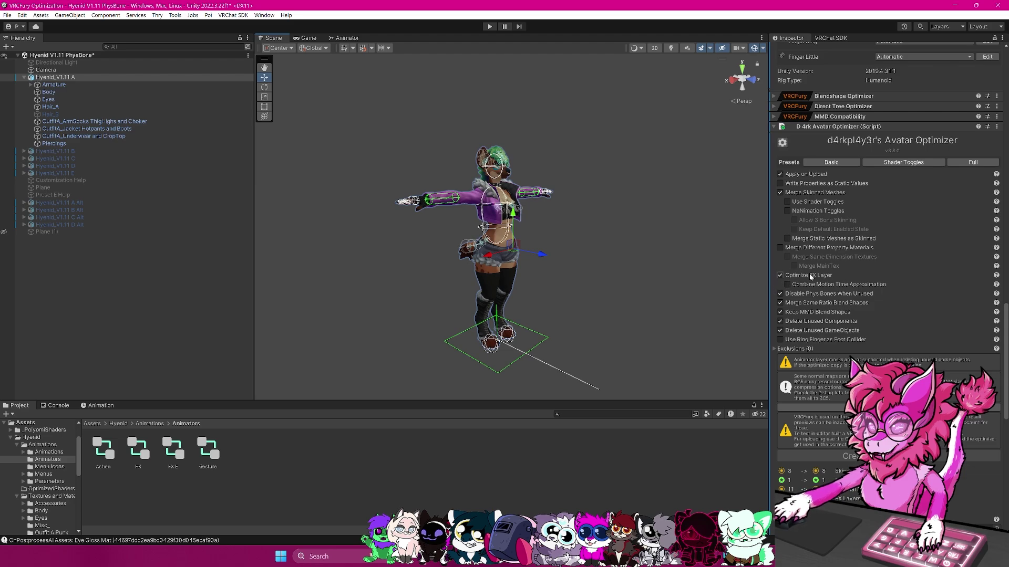
- Turn off Optimize FX Layer in the d4rkpl4y3r Avatar Optimizer
click(781, 275)
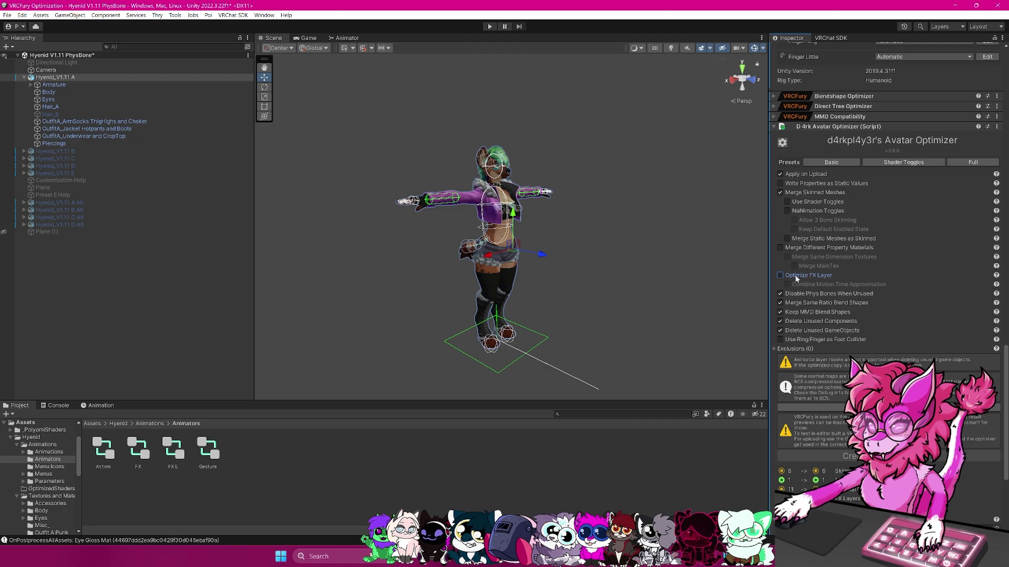
click(800, 275)
click(800, 273)
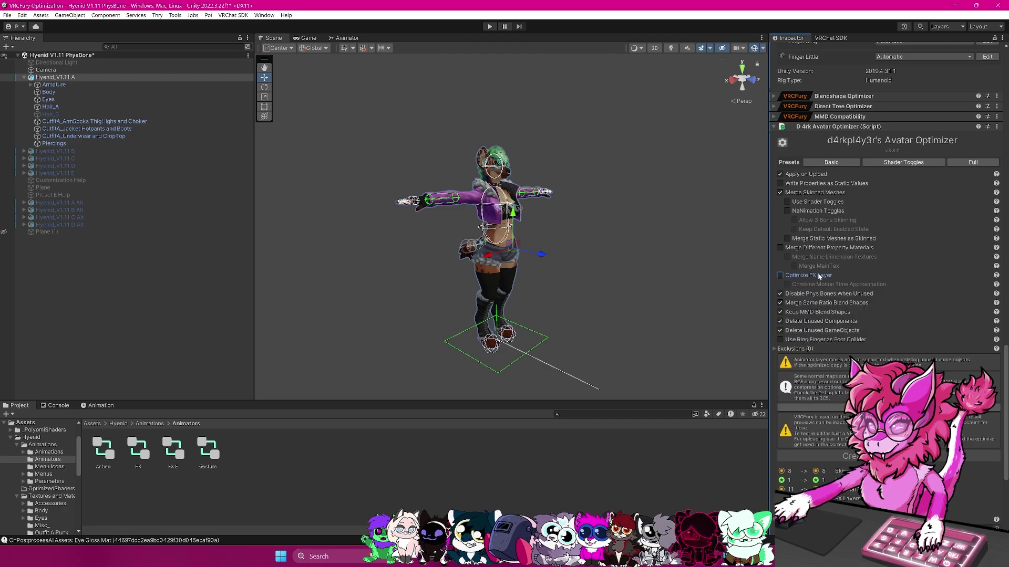
scroll(809, 274, down, 1)
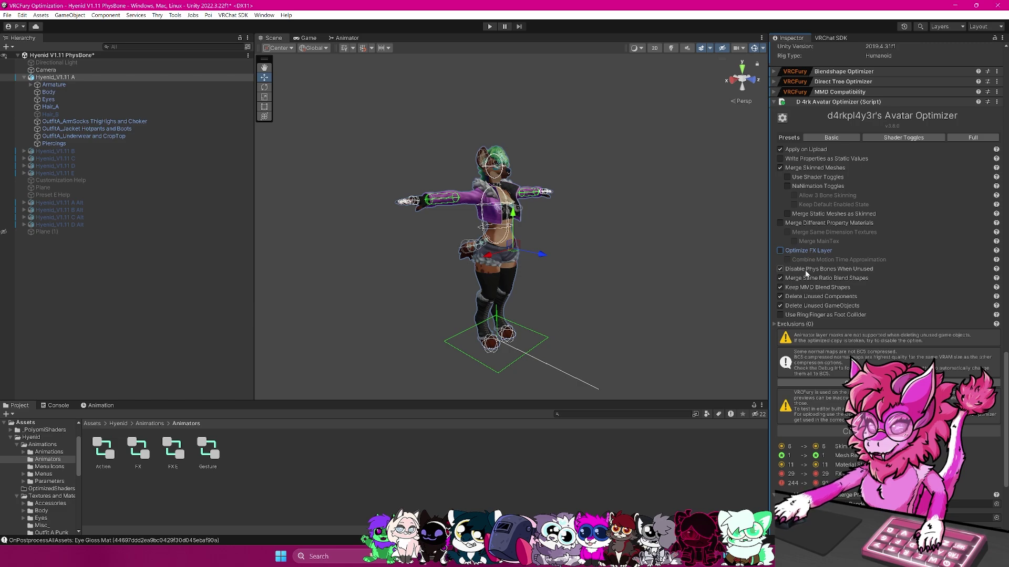
mouse_move(803, 272)
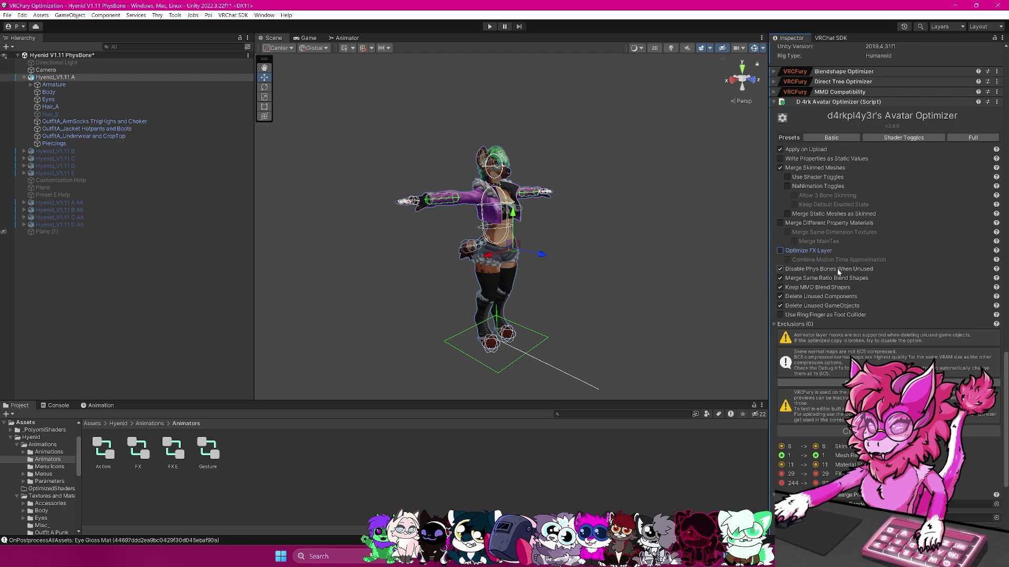
- Toggle the optimizer's Apply on Upload checkbox
scroll(831, 334, down, 2)
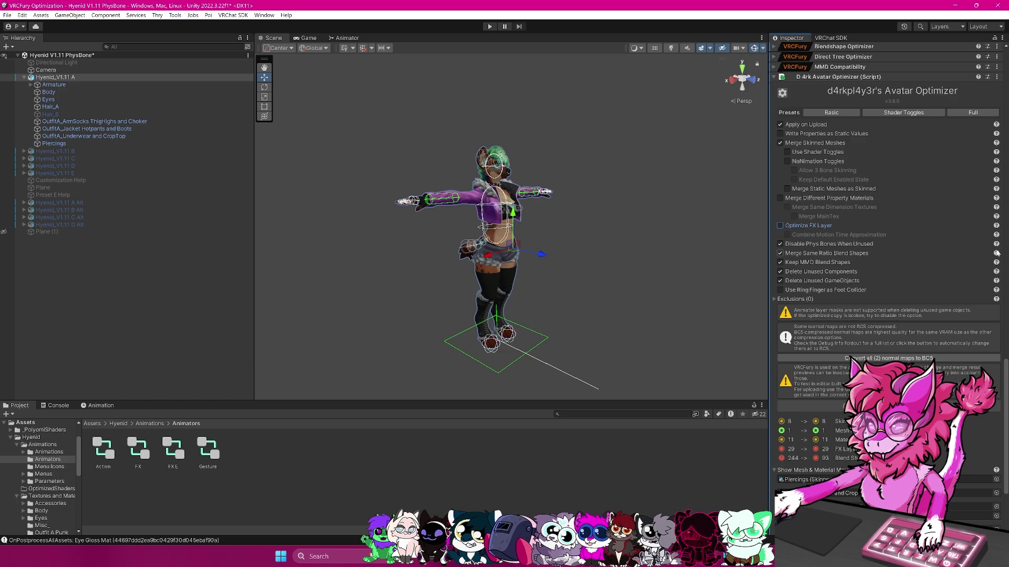
click(998, 127)
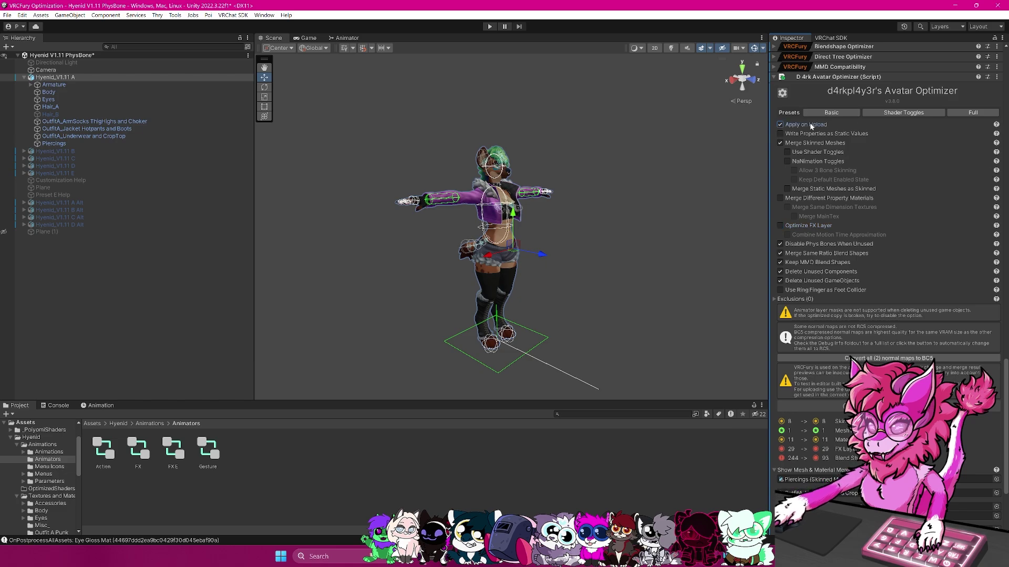
mouse_move(810, 126)
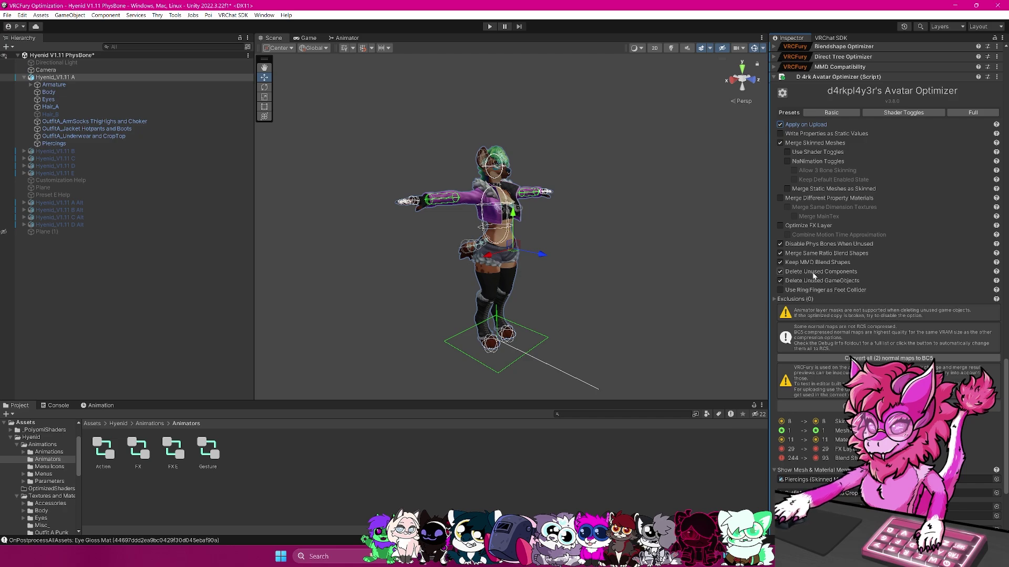
- Create an empty child GameObject under Hyenid_V1.11 A
right_click(50, 78)
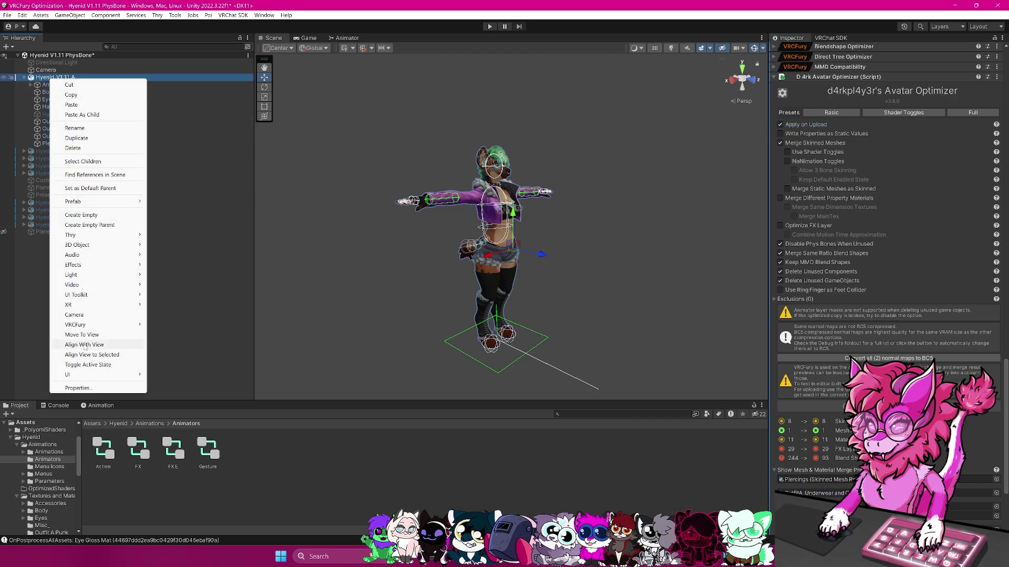
click(81, 215)
click(116, 219)
click(55, 152)
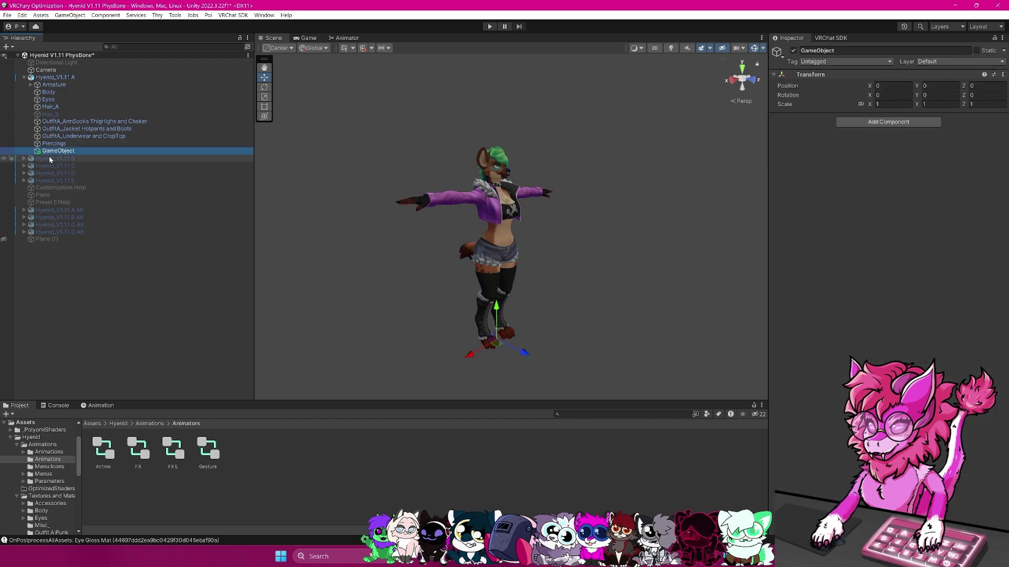
- Reselect the avatar and review the optimizer's projection: blend shapes 244 to 93, 29 FX layers
click(52, 77)
scroll(888, 237, down, 10)
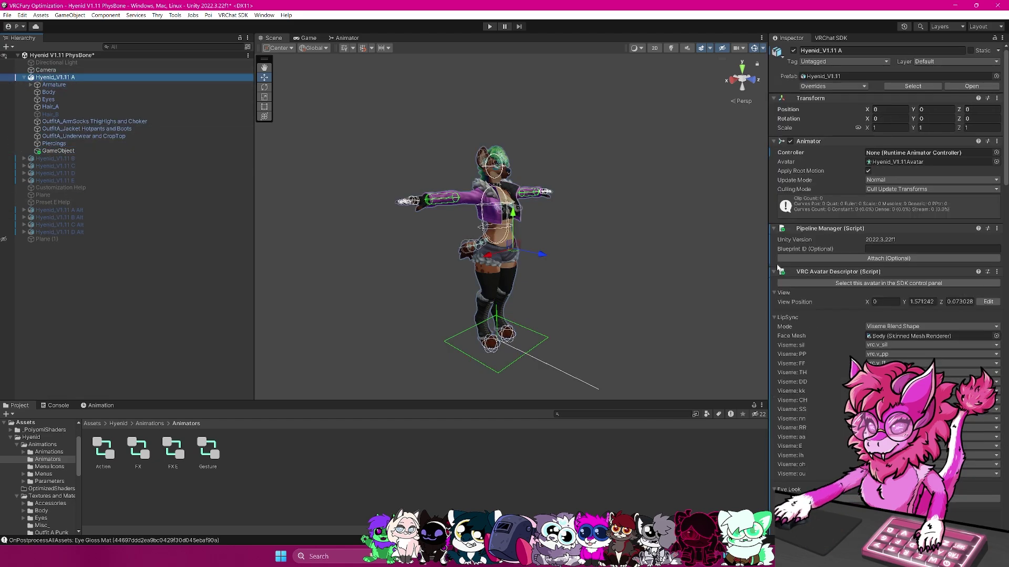
scroll(795, 263, down, 15)
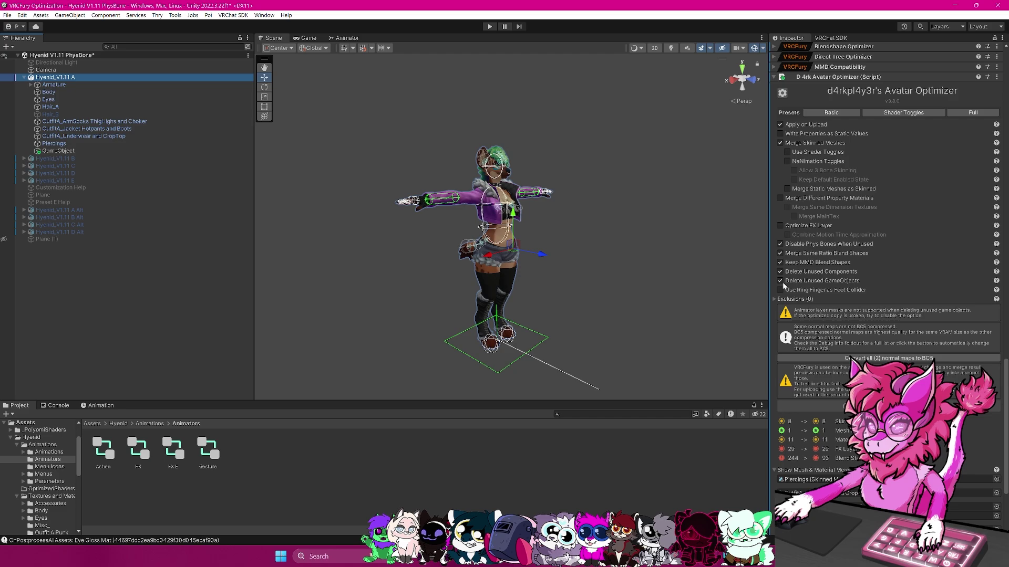
mouse_move(821, 292)
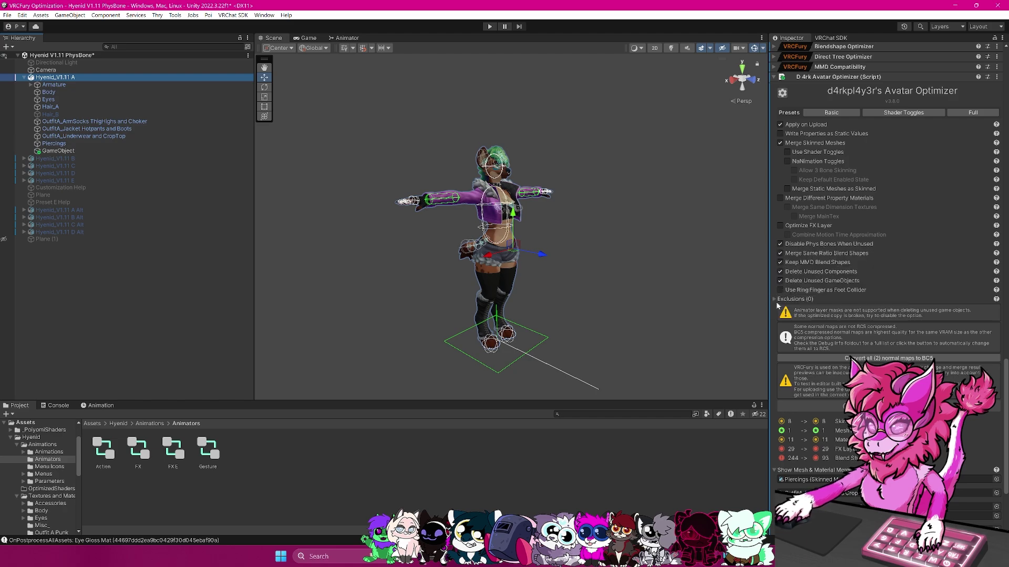
scroll(825, 326, down, 3)
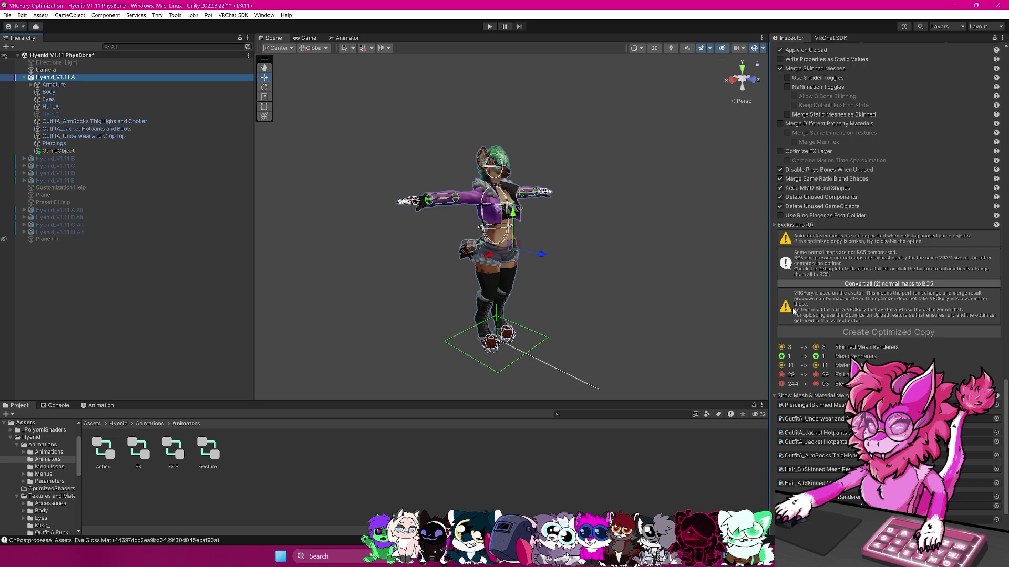
scroll(803, 223, down, 1)
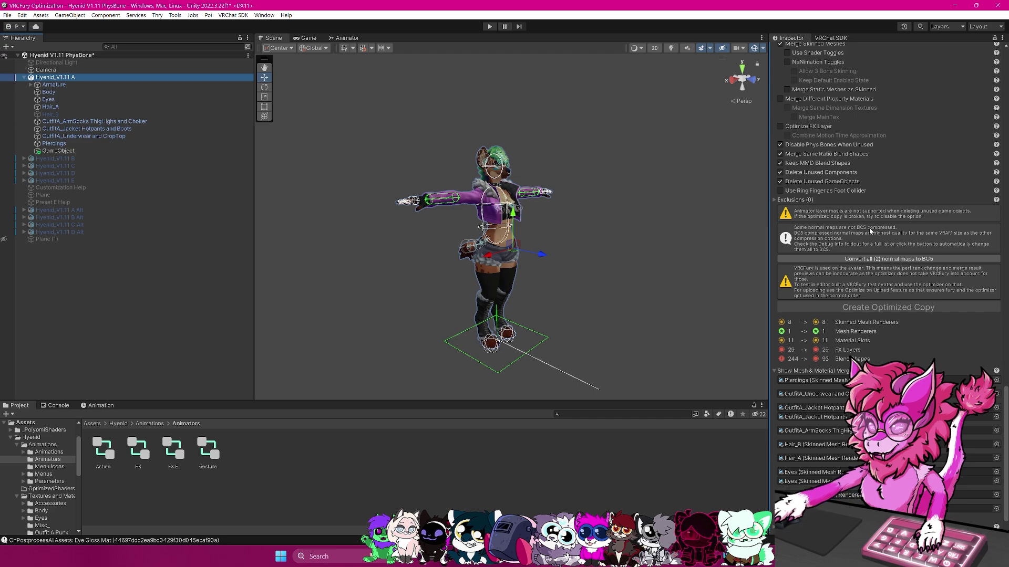
- Convert both normal maps to BC5 and apply the Shader Toggles preset, cutting FX layers to 28
click(872, 259)
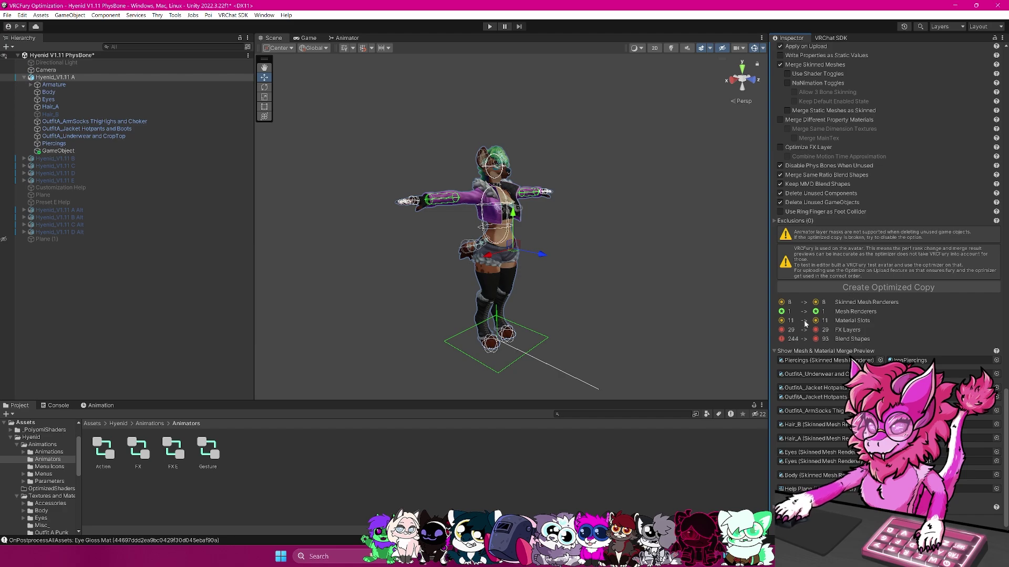
scroll(893, 221, up, 5)
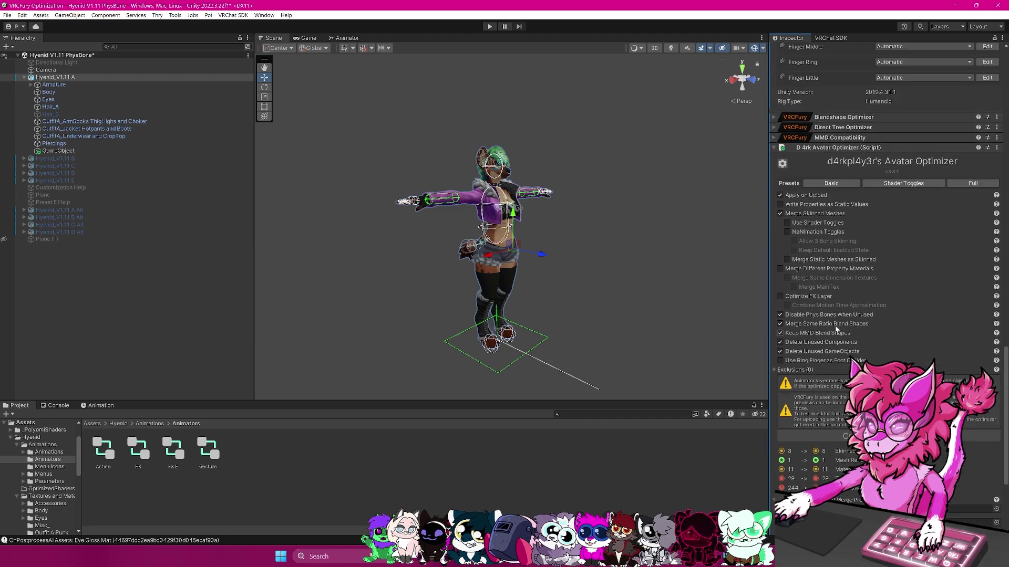
click(896, 183)
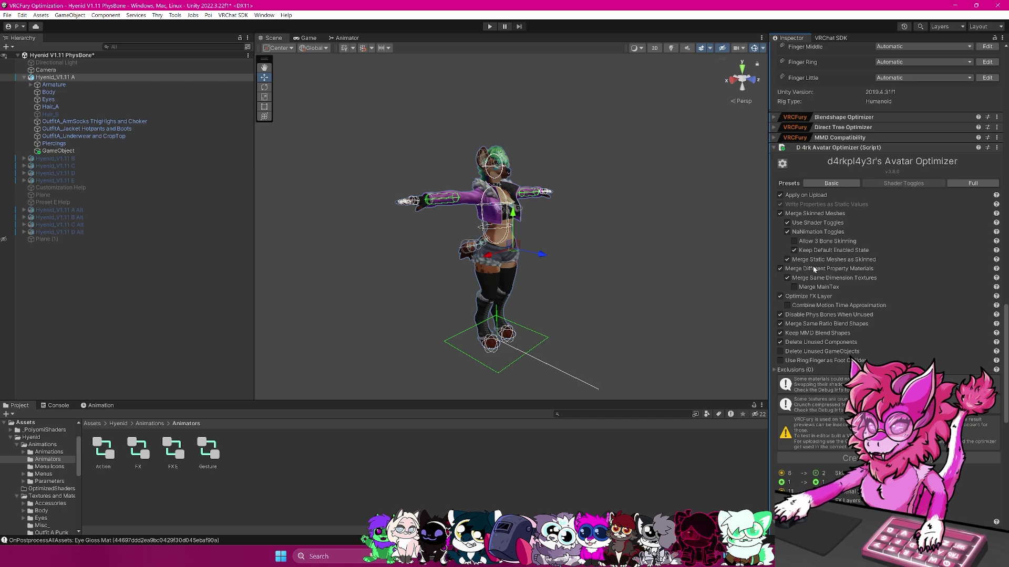
scroll(814, 270, down, 5)
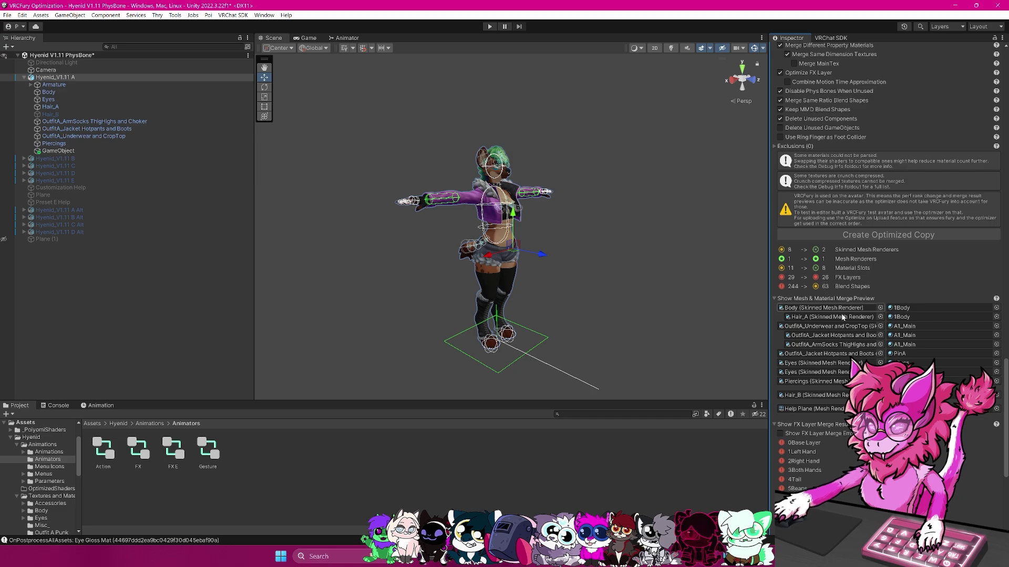
scroll(843, 318, down, 3)
scroll(840, 326, up, 5)
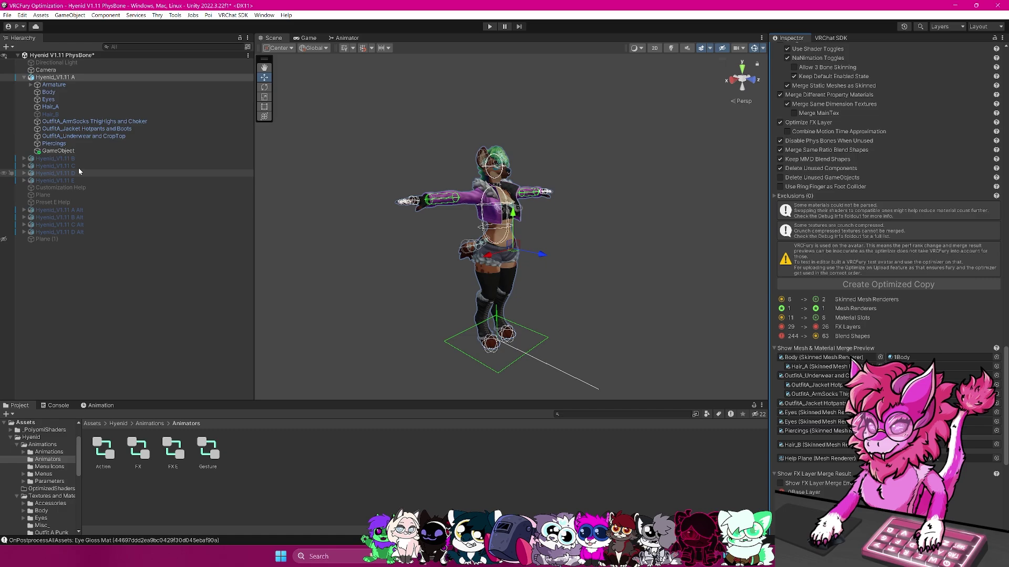
- Select the avatar's Body mesh, collapse its blendshape list, and bring the view closer to the avatar
scroll(797, 192, up, 5)
scroll(797, 192, up, 10)
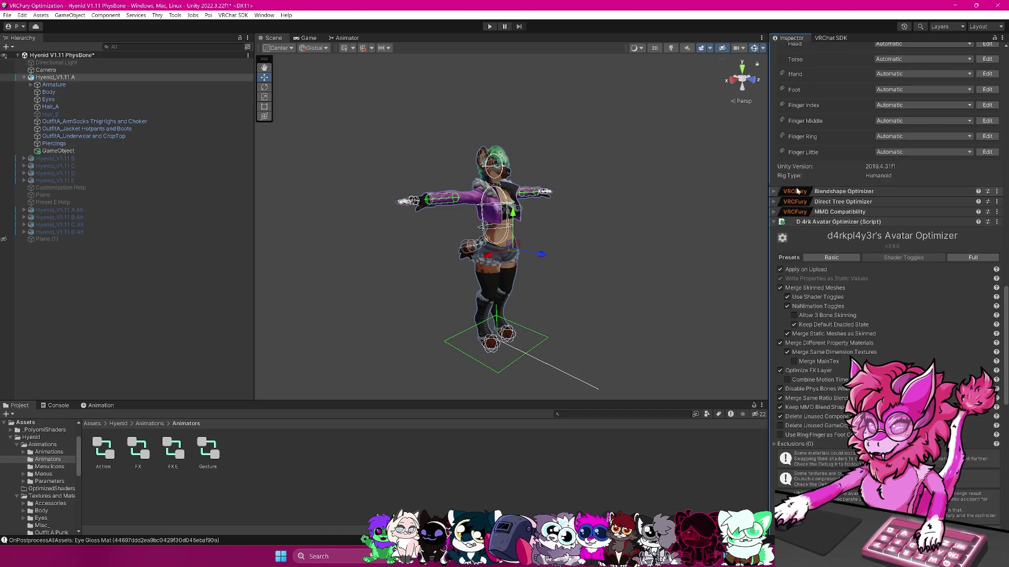
click(73, 93)
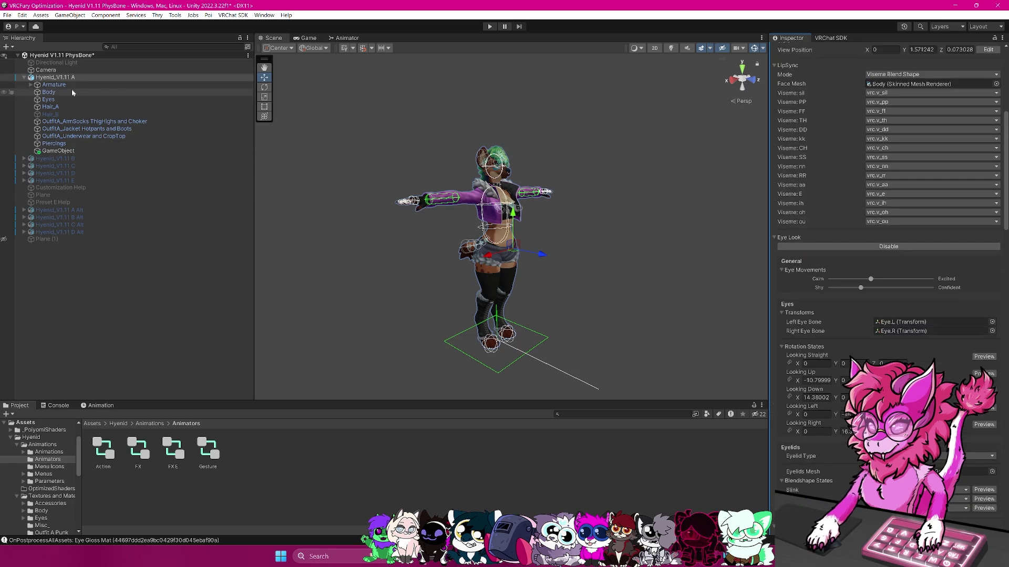
scroll(790, 141, up, 6)
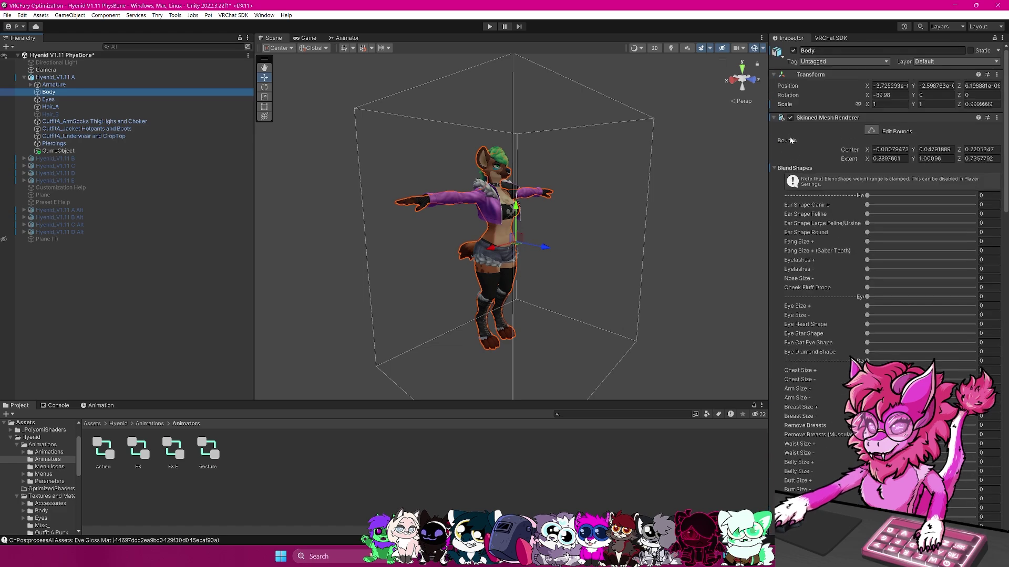
click(777, 170)
key(w)
right_drag(636, 197, 625, 140)
click(68, 94)
click(61, 99)
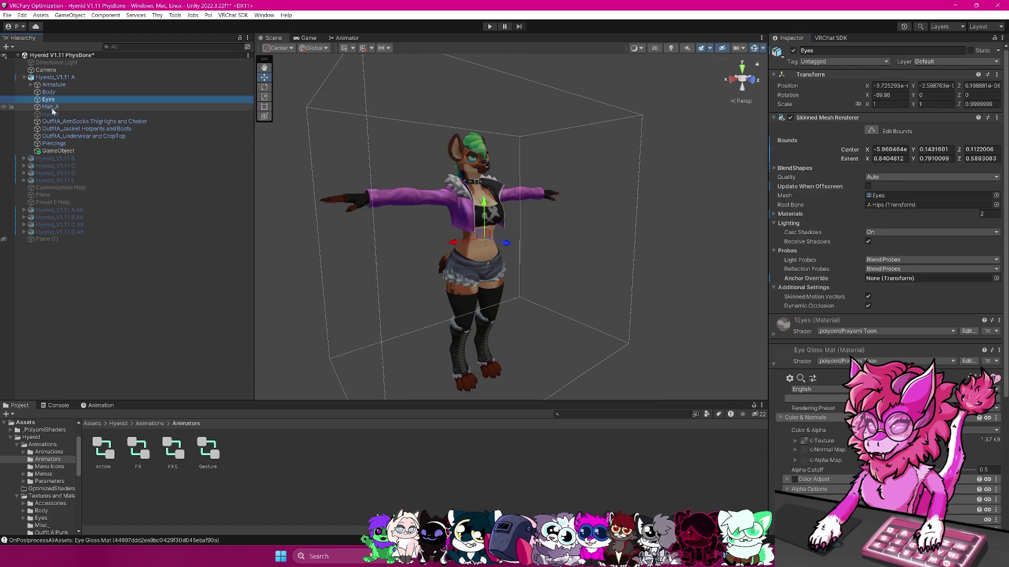
click(54, 107)
click(57, 93)
- Expand the Body material's Color & Normals section and open the 1Spotted texture's import settings
click(774, 335)
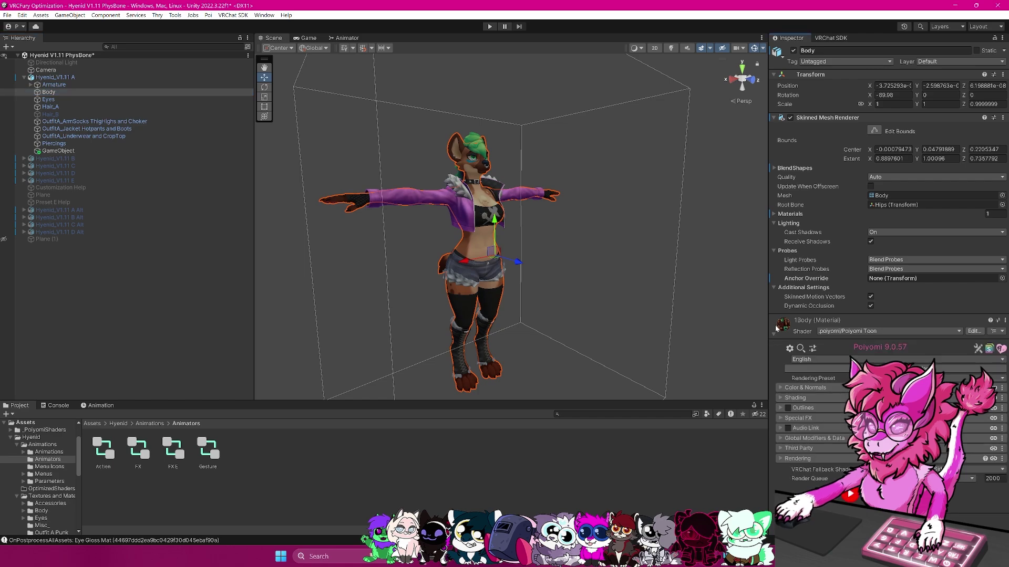
click(782, 388)
scroll(798, 357, down, 4)
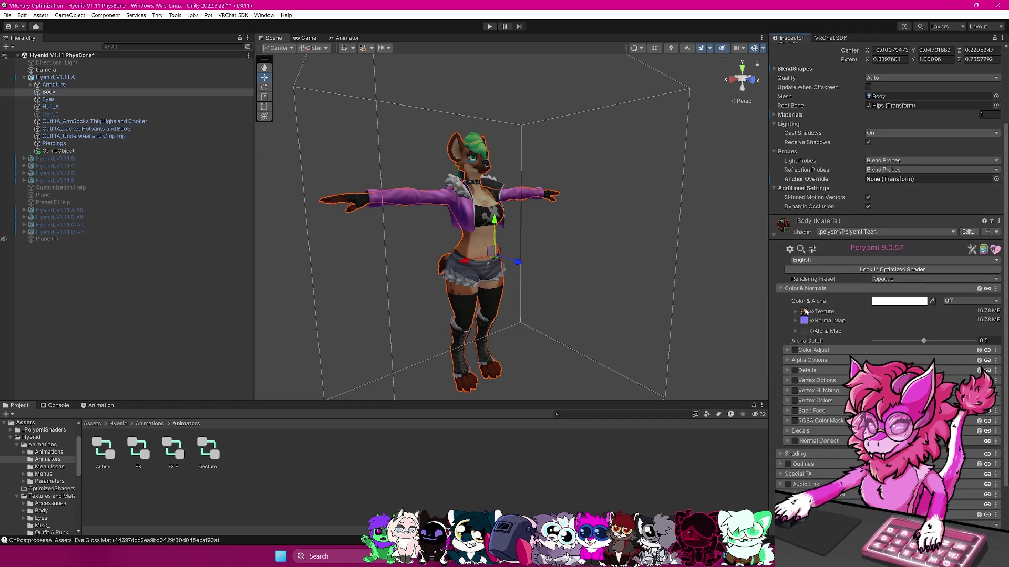
click(804, 311)
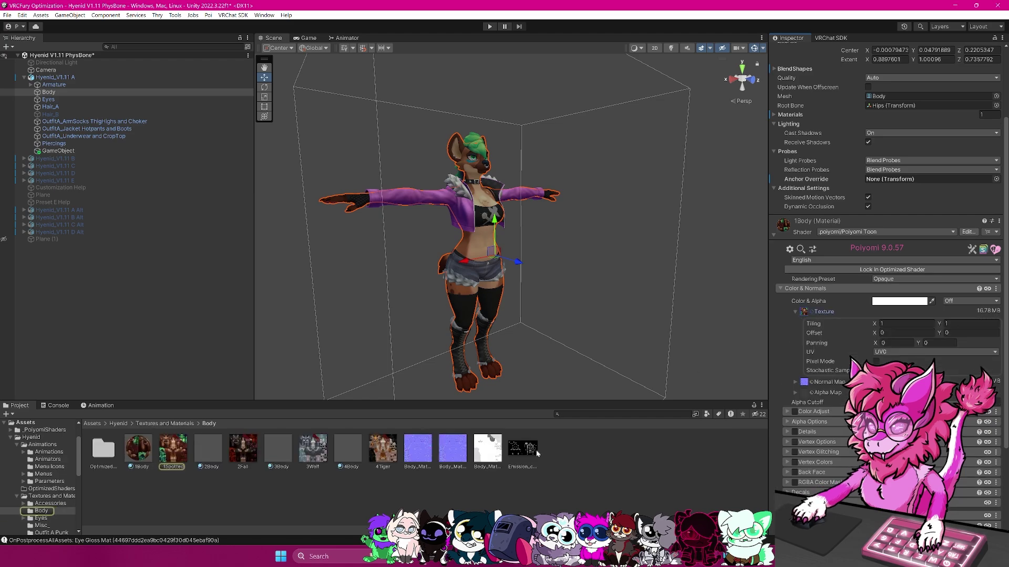
click(176, 451)
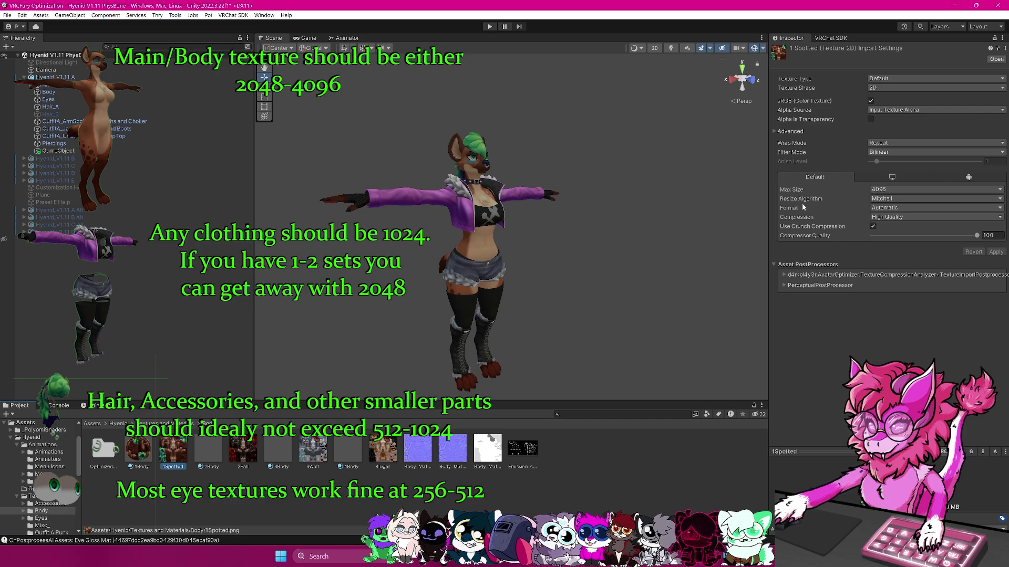
- Fly the view in to the avatar's chest and reselect the Body mesh
key(w)
right_drag(670, 206, 598, 215)
key(d)
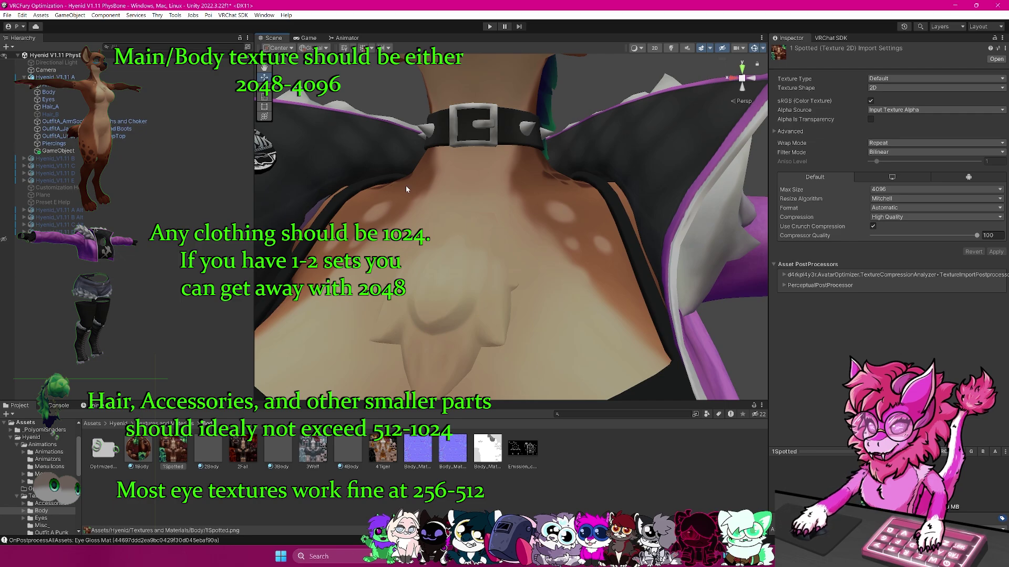
scroll(406, 189, down, 10)
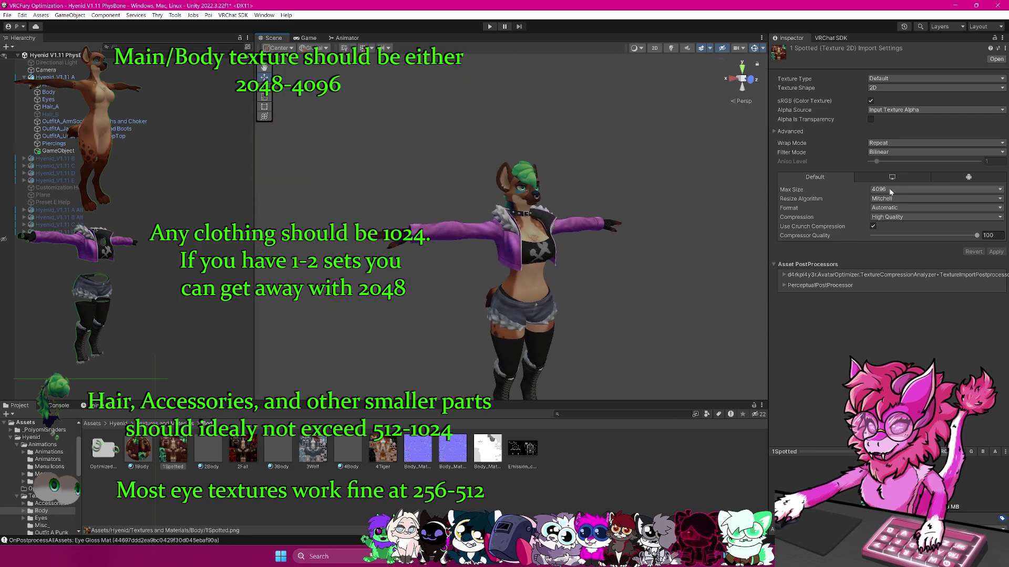
click(890, 190)
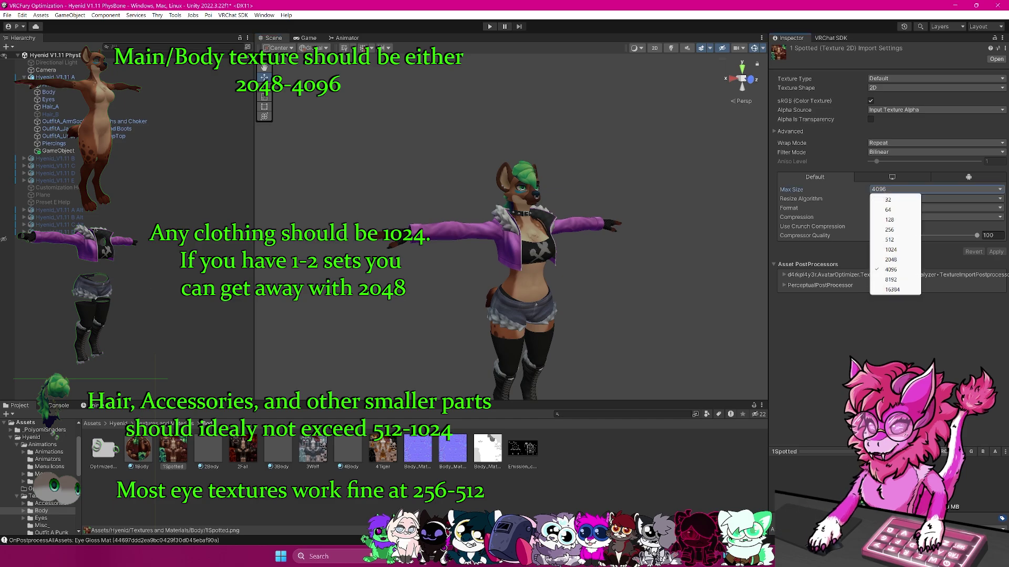
click(47, 92)
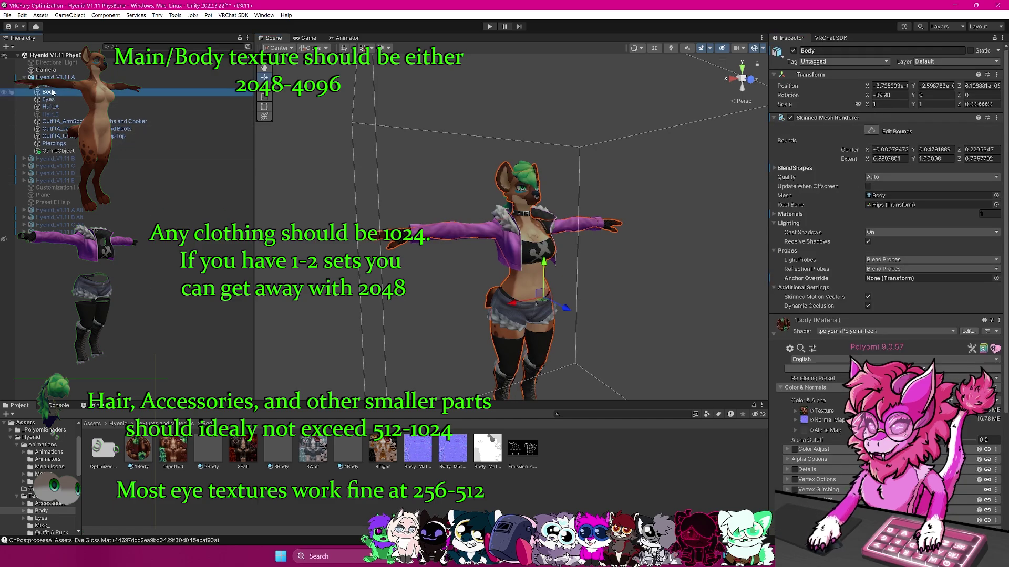
- Set the Body_Mat_Normal_OpenGL normal map's max size to 1024
click(420, 448)
click(887, 181)
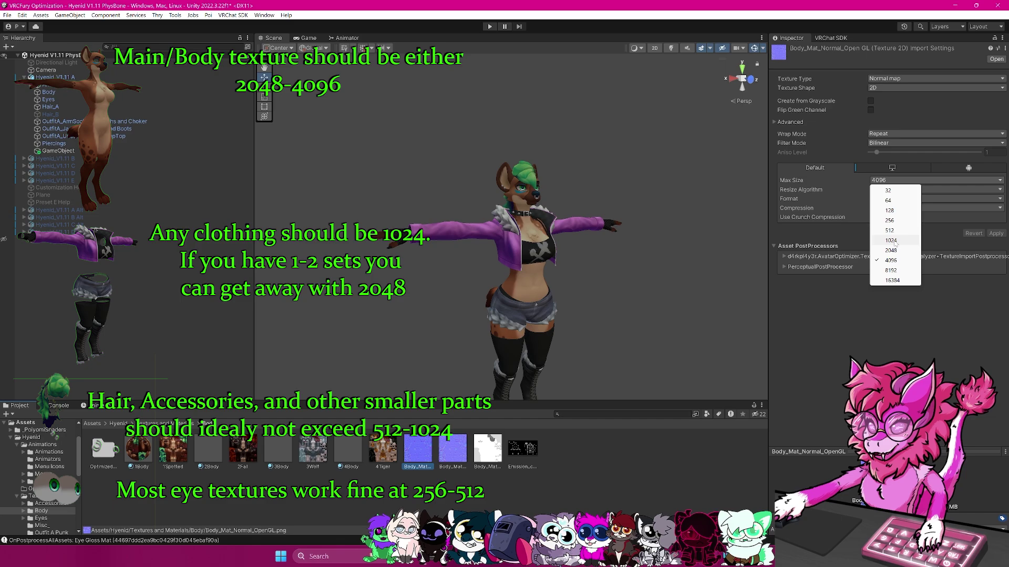
click(889, 240)
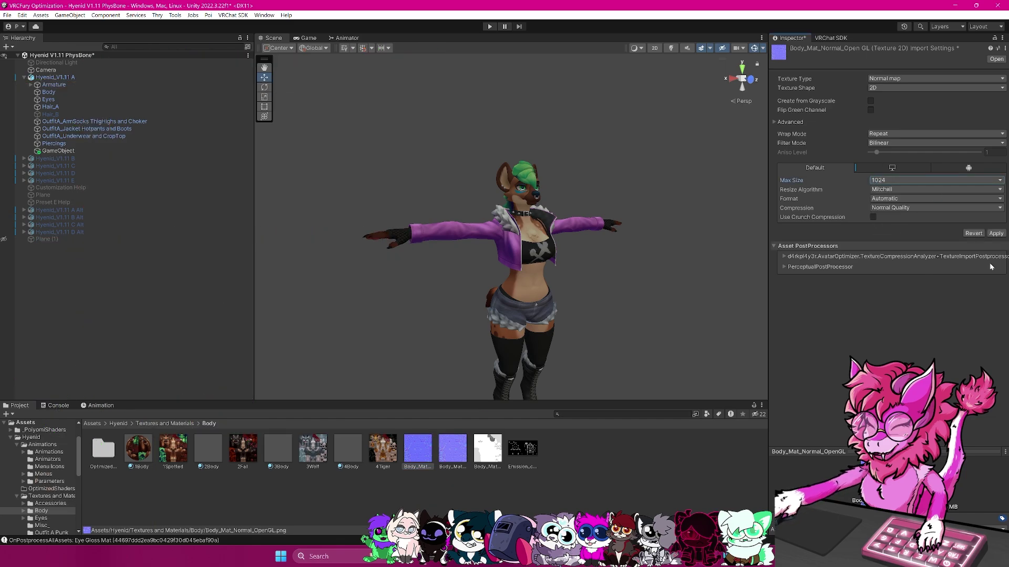
- Apply 1024 max size to Body_Mat_Normal_OpenGL and the No_Breasts normal map
click(995, 233)
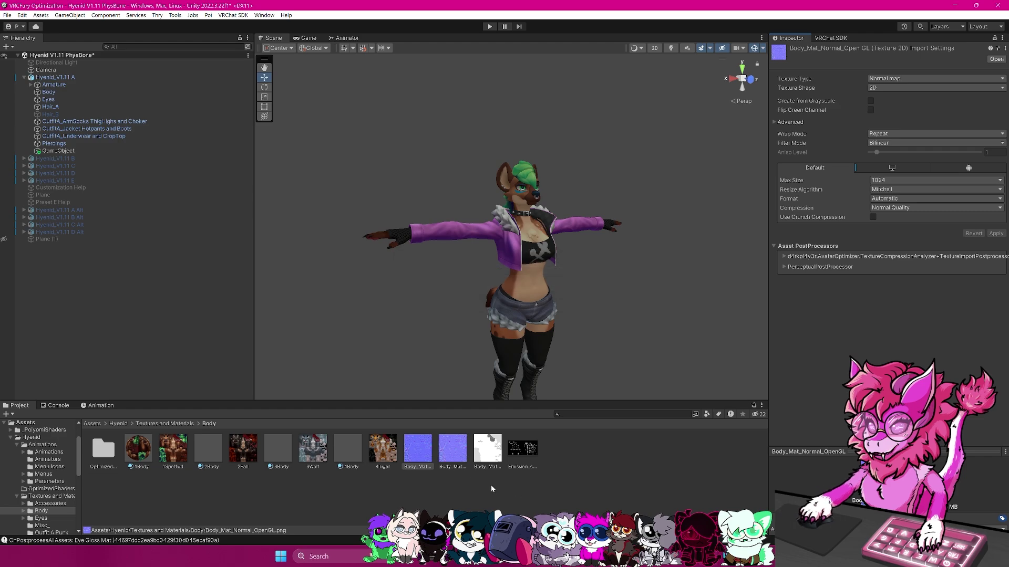
click(452, 451)
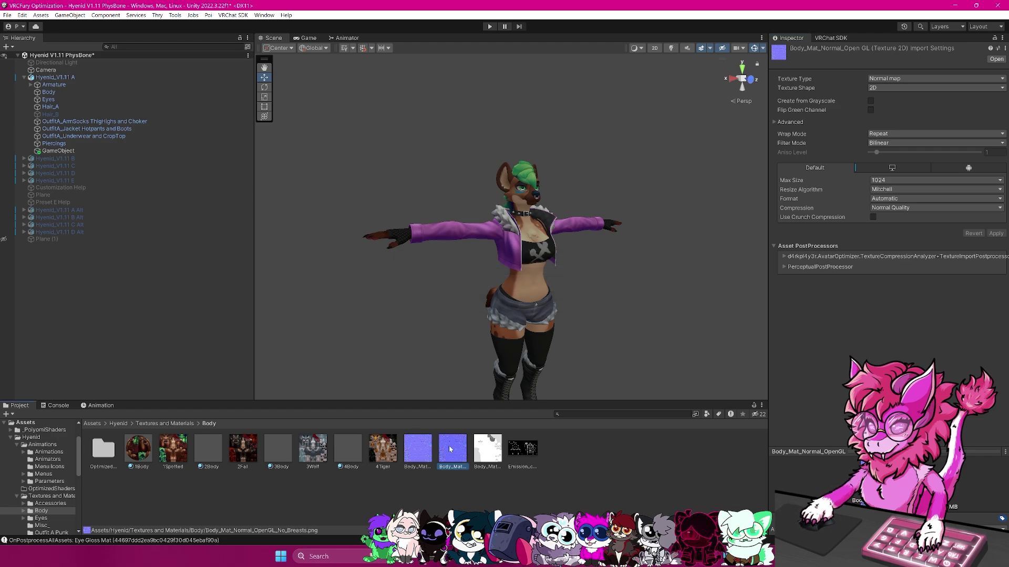
click(873, 181)
click(891, 241)
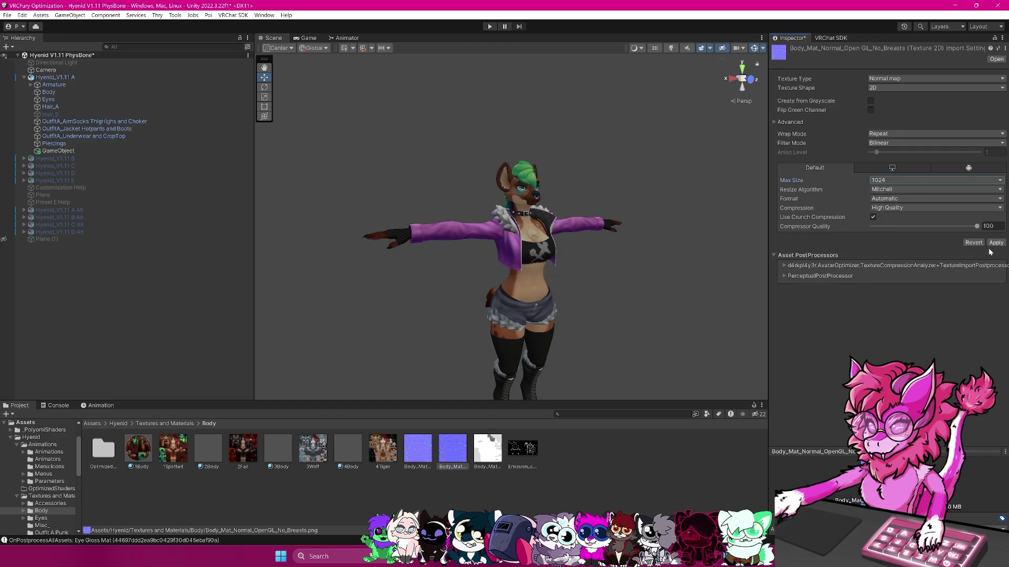
click(996, 243)
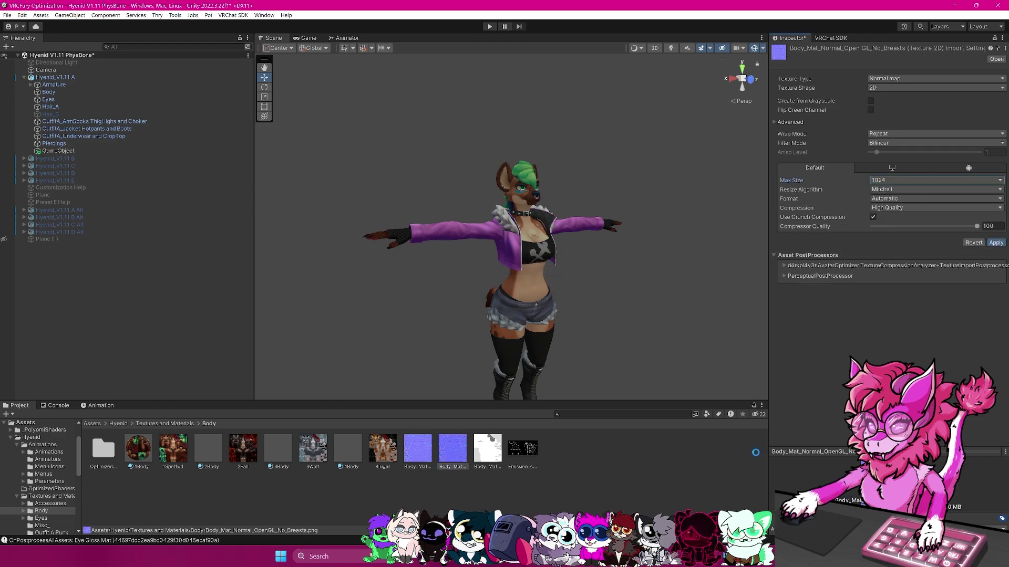
- Lower the Body_Mat_Roughness texture's max size to 512 and apply it
click(485, 452)
click(908, 188)
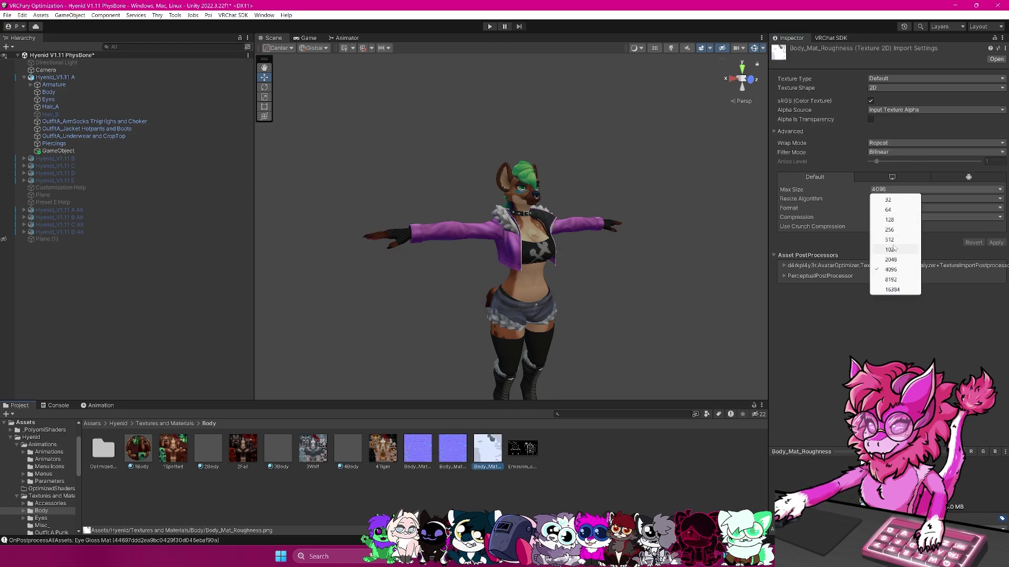
click(892, 244)
click(996, 243)
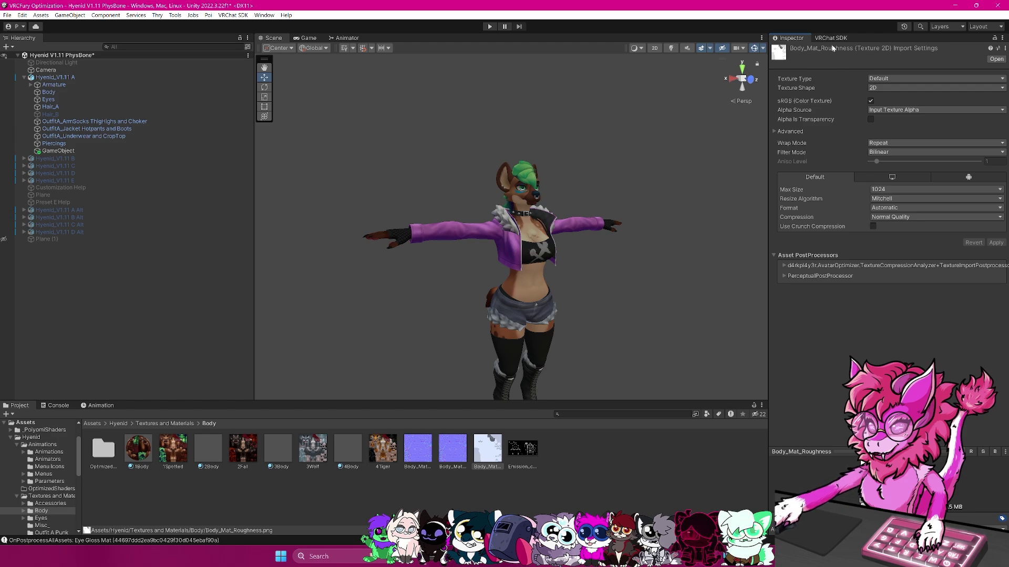
click(883, 190)
click(893, 235)
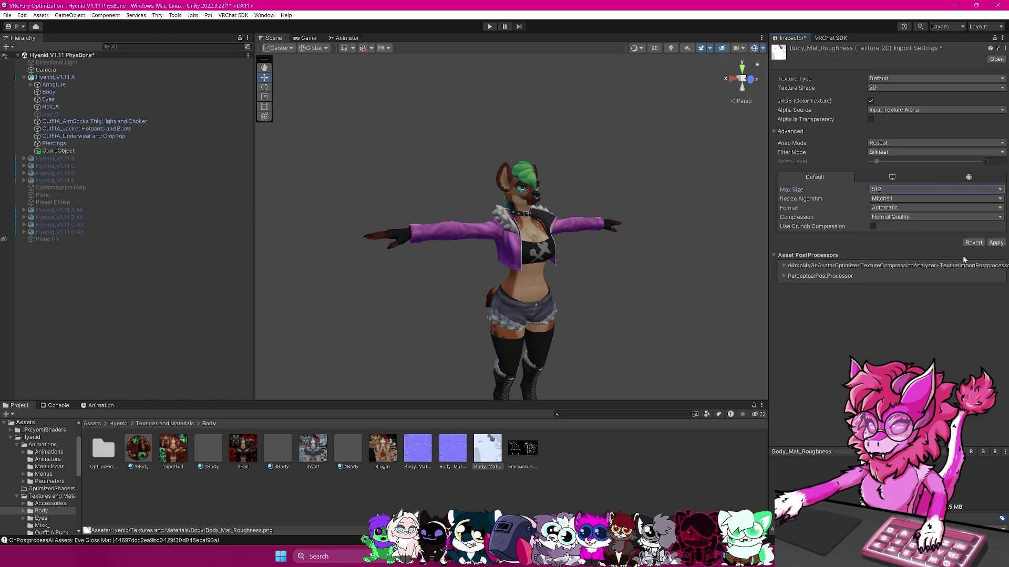
click(996, 243)
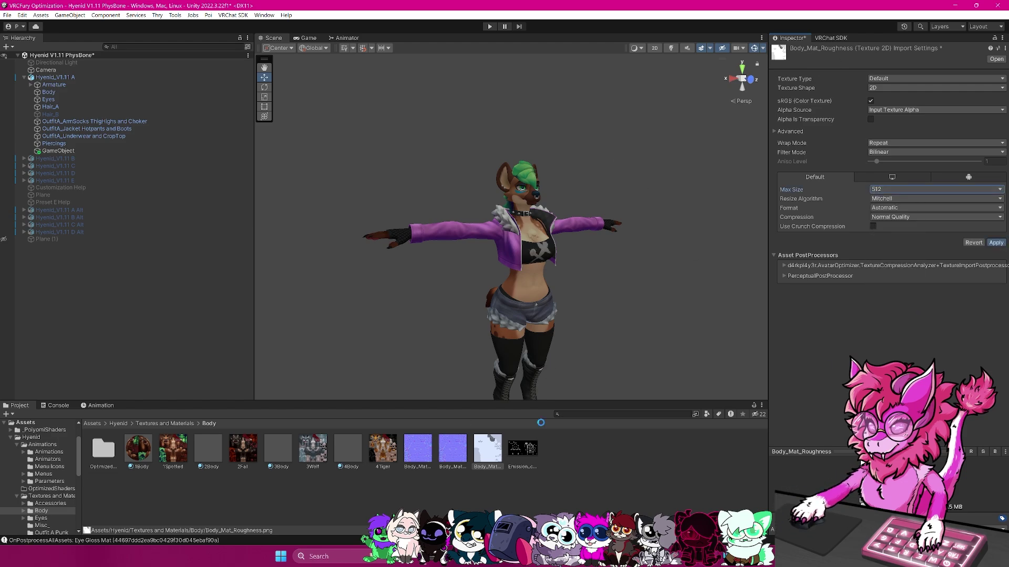
- Set the Emission_combined texture's max size to 2048 and apply it
click(518, 454)
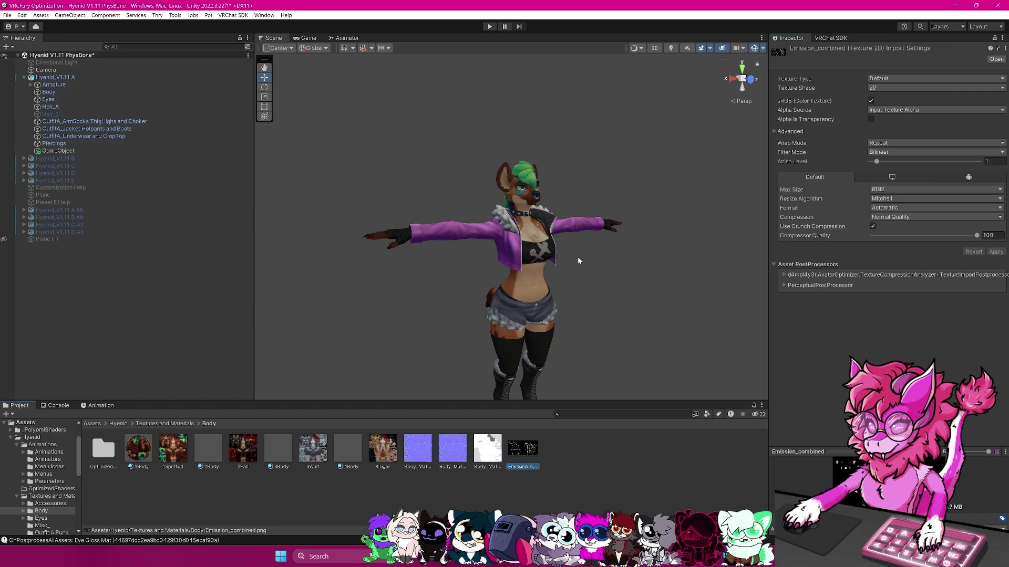
click(886, 190)
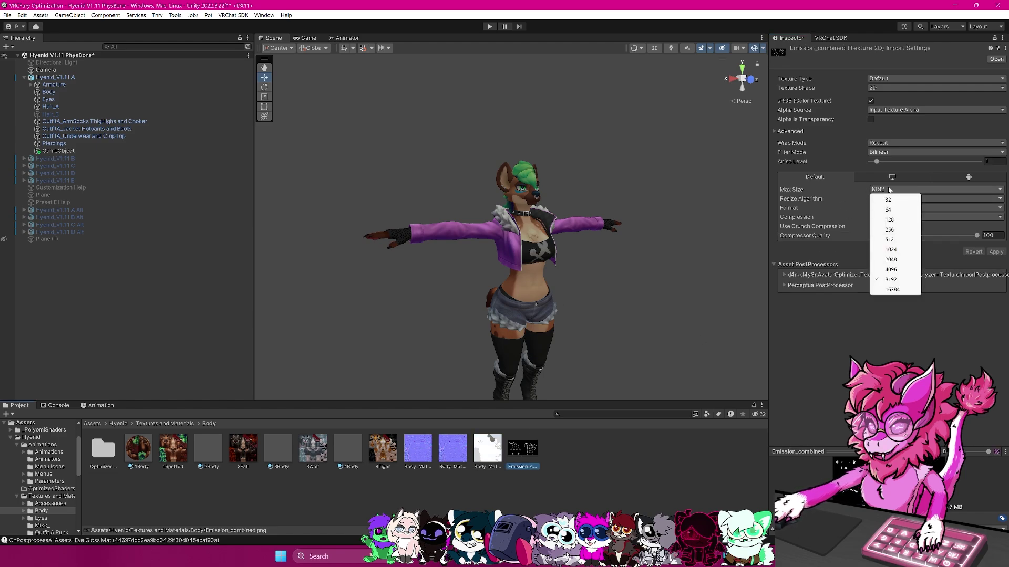
click(891, 260)
click(995, 251)
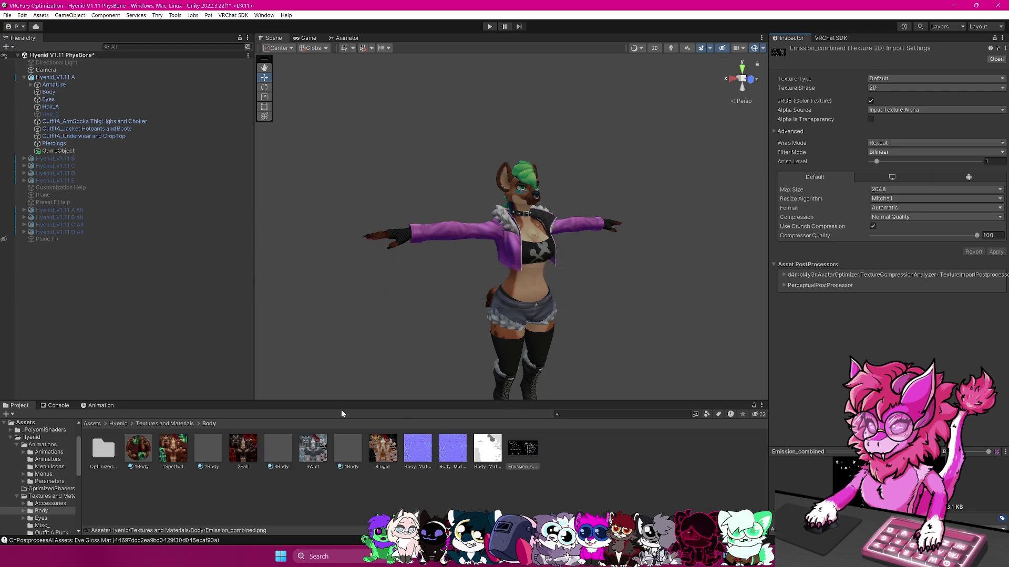
- Select the Eyes mesh, locate eGreen via the 1Eyes material, and apply a 1024 max size
click(49, 92)
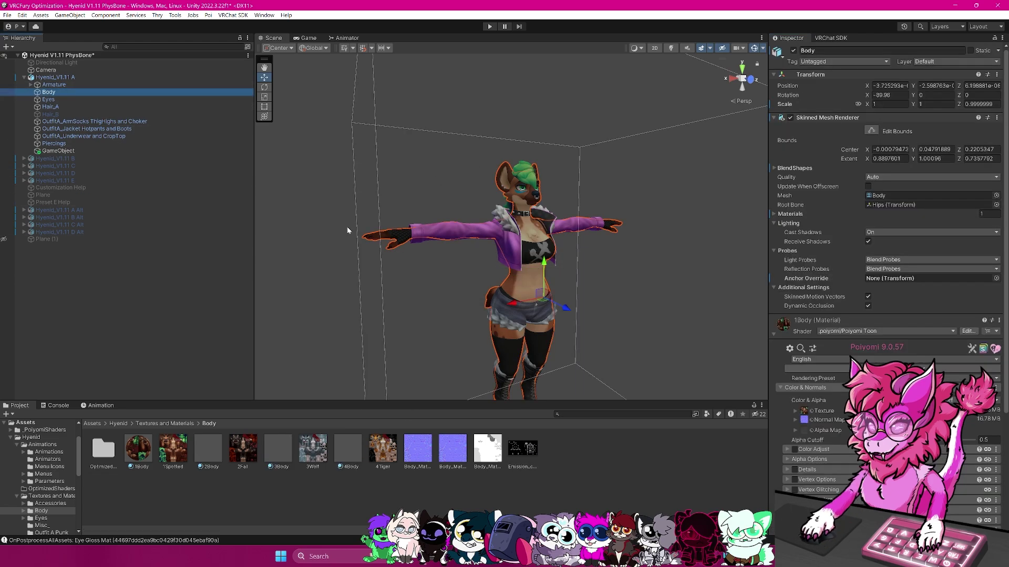
scroll(850, 291, down, 5)
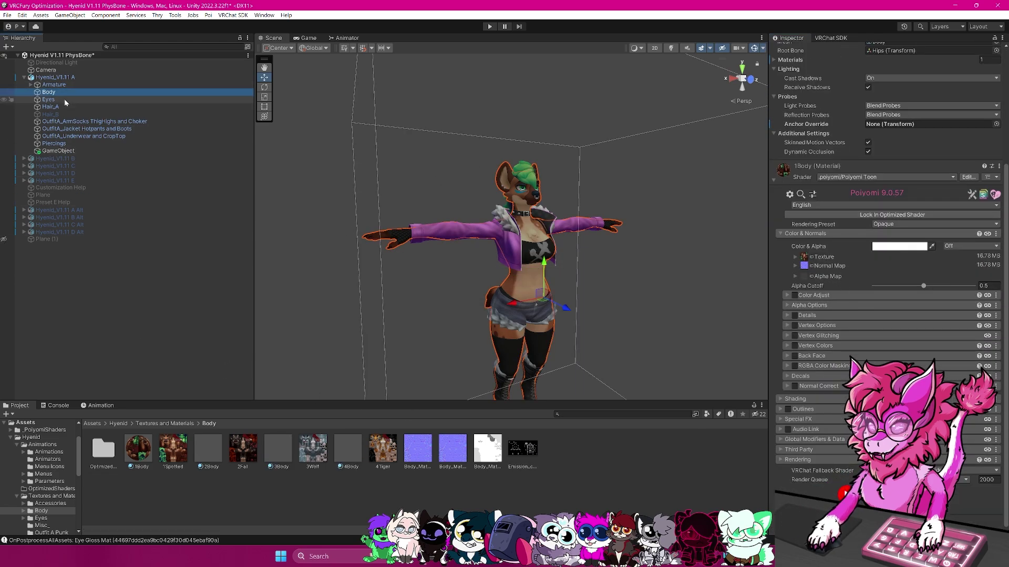
click(65, 100)
click(805, 287)
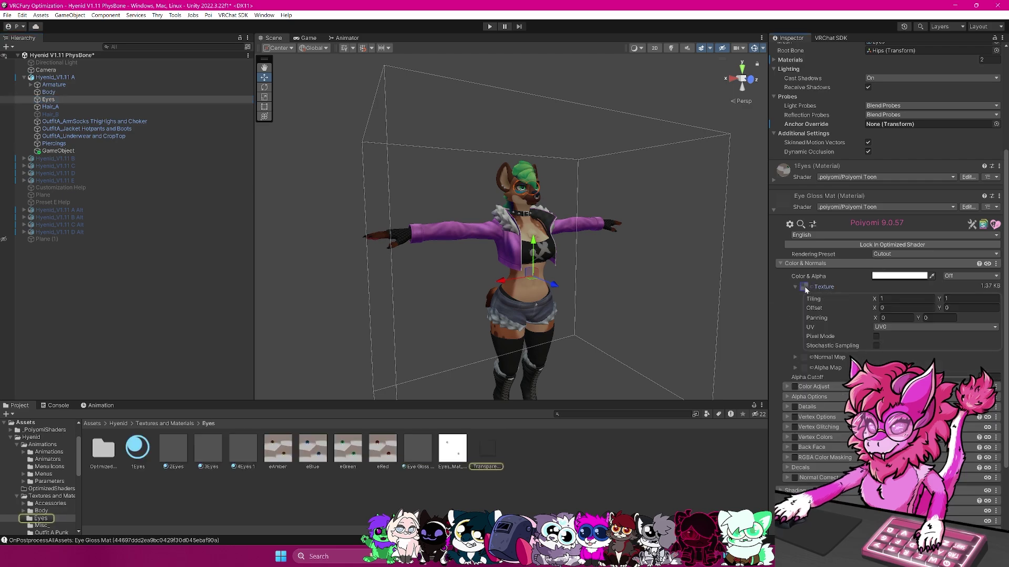
click(774, 180)
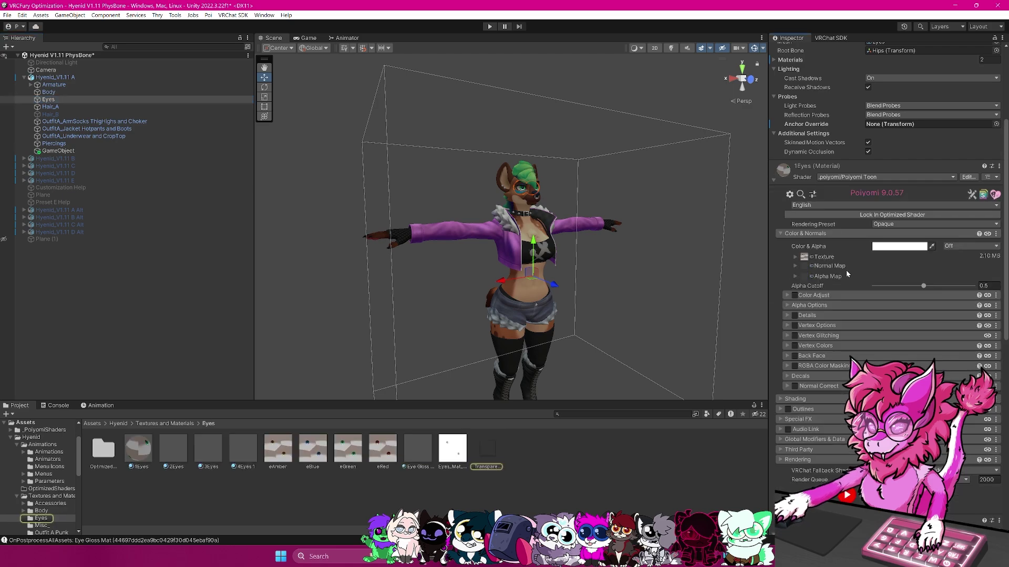
click(807, 257)
click(347, 460)
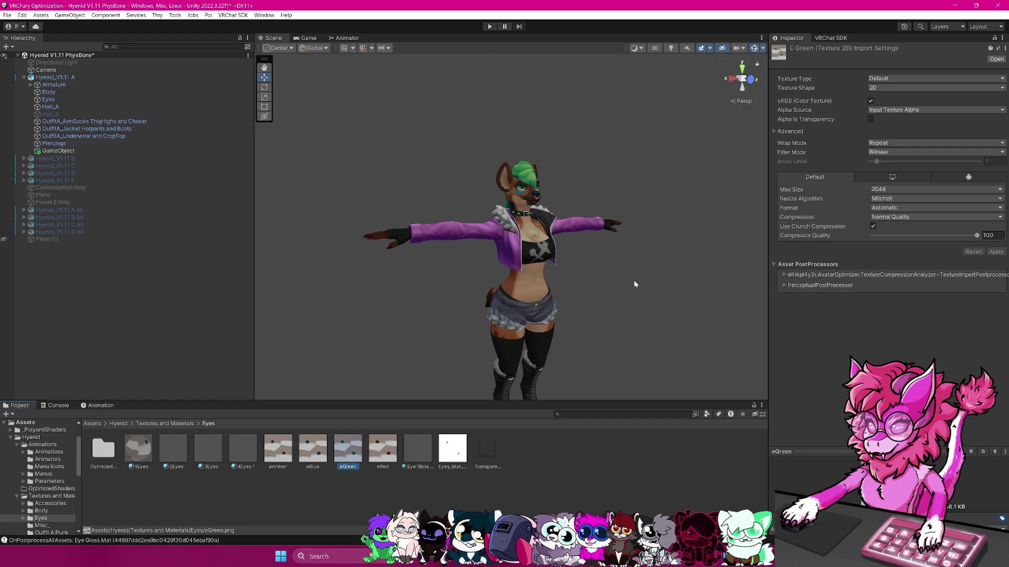
right_drag(635, 283, 698, 269)
click(884, 190)
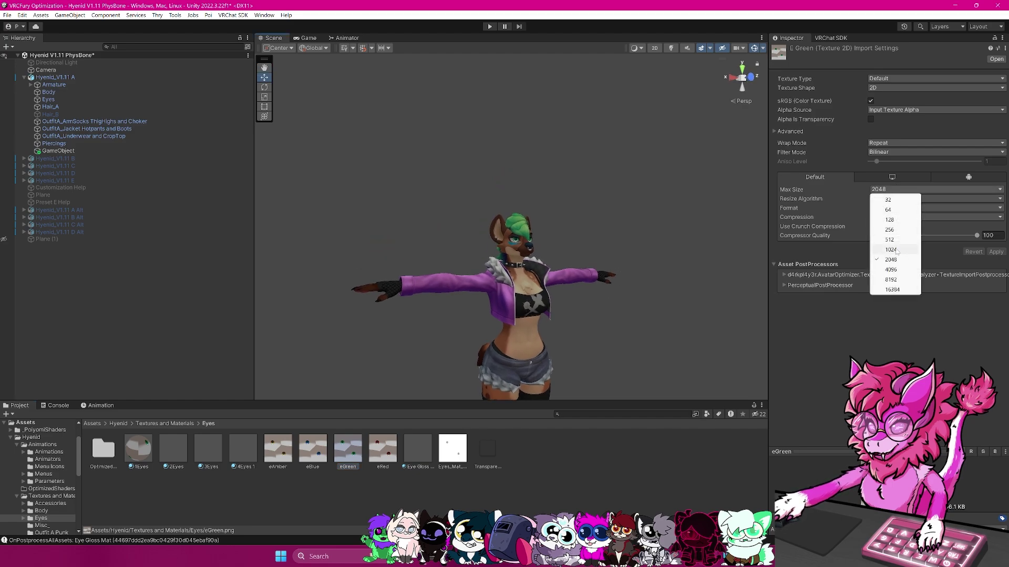
click(893, 249)
click(995, 252)
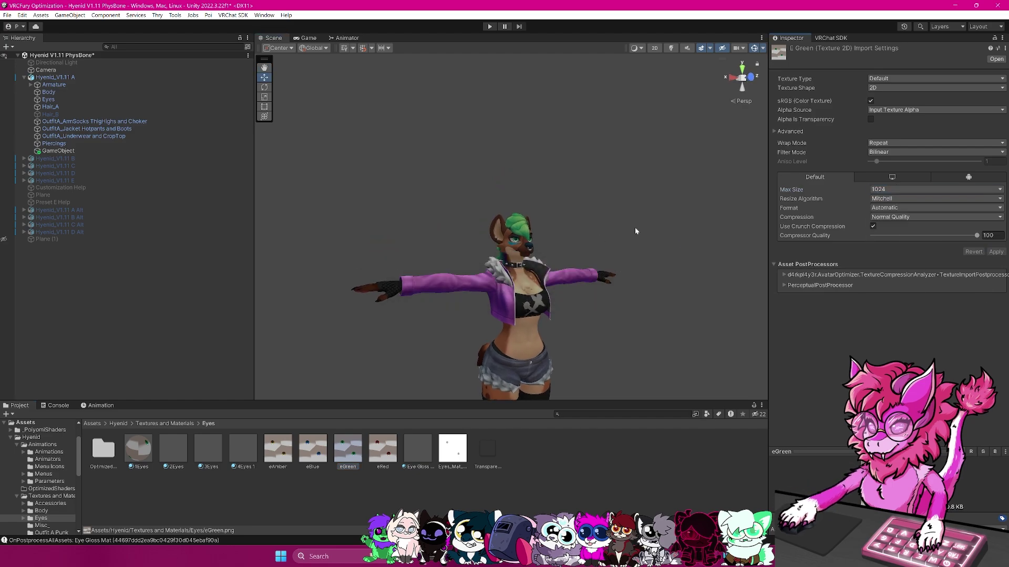
- Orbit to a front view and select and deselect the Hyenid_V1.11 A avatar
alt+drag(635, 230, 556, 378)
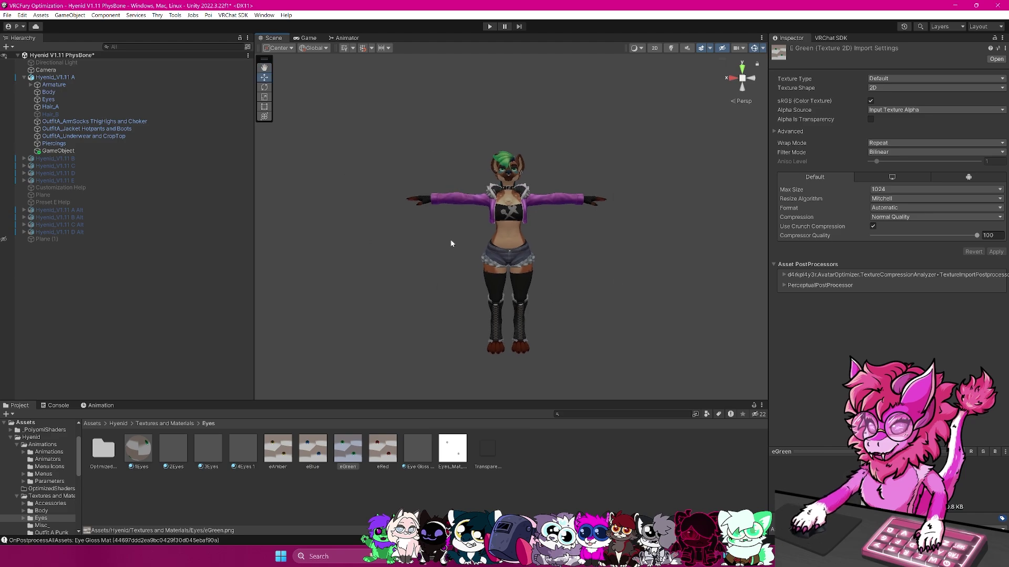
click(517, 237)
click(520, 233)
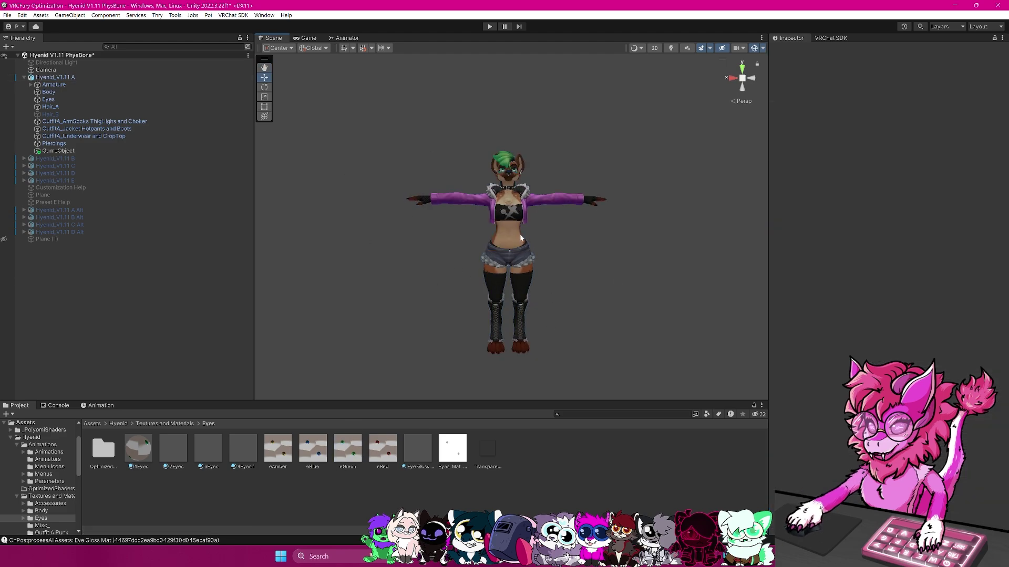
click(521, 233)
click(650, 143)
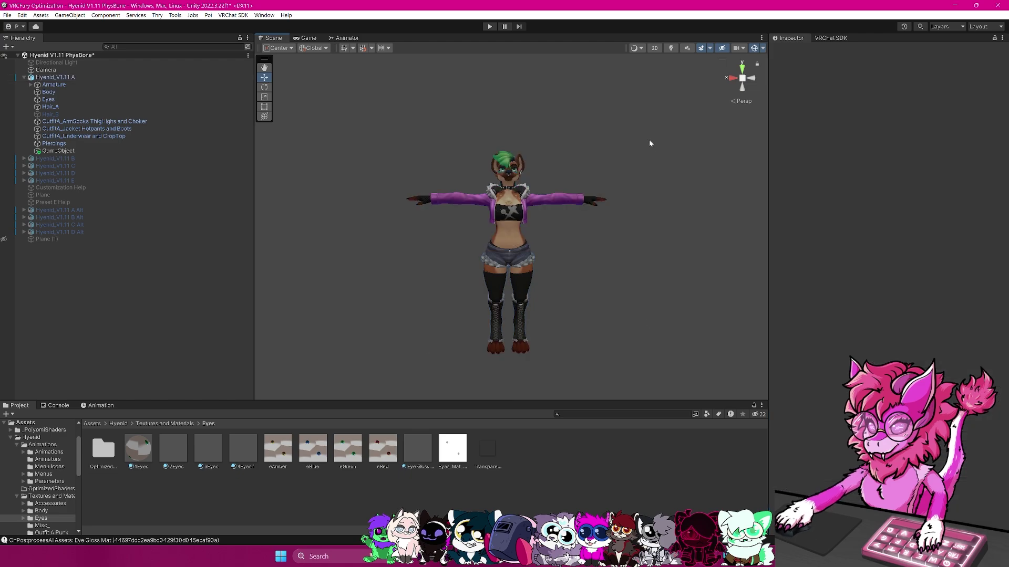
alt+drag(632, 144, 549, 191)
click(562, 214)
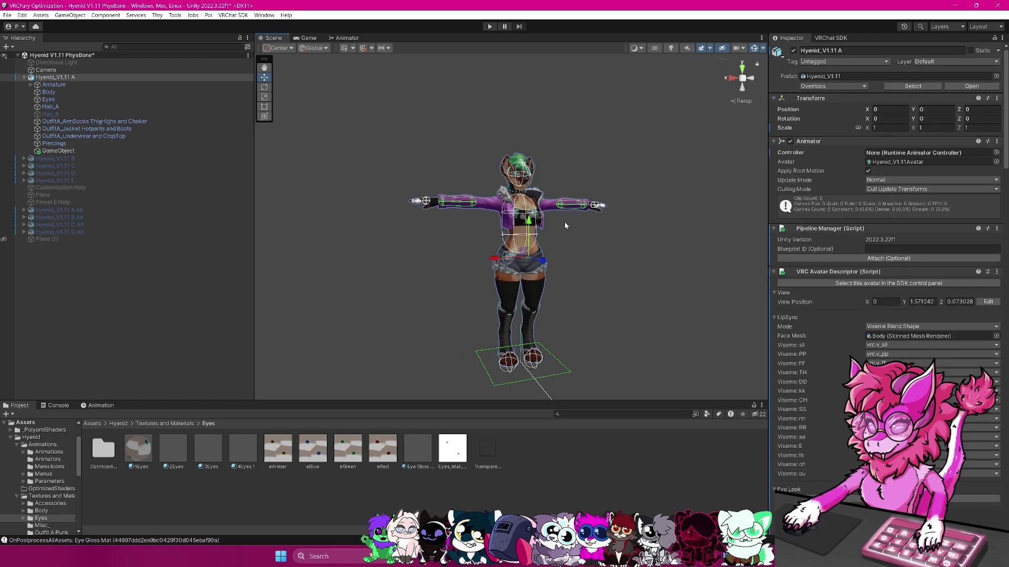
click(565, 225)
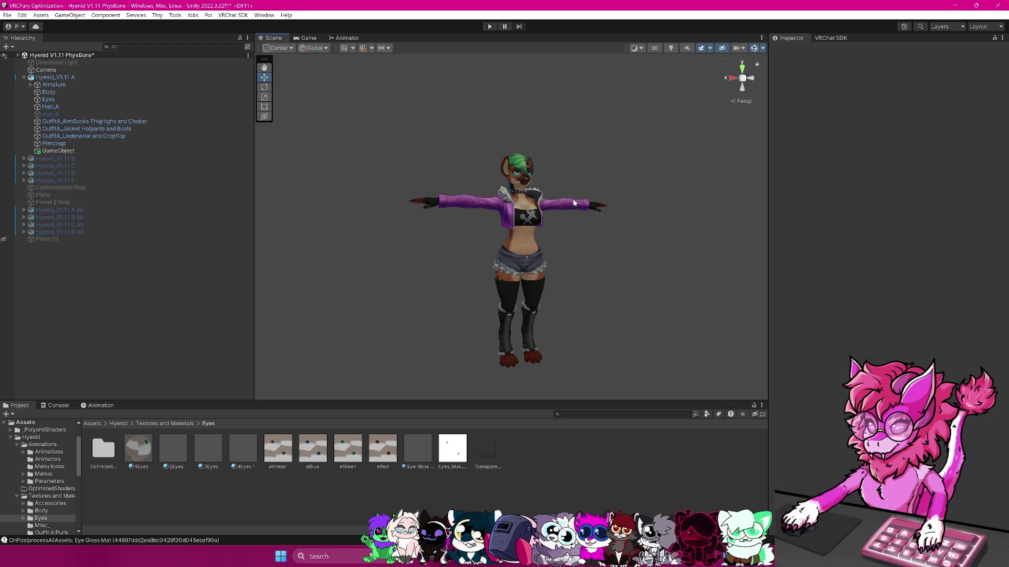
scroll(525, 209, up, 3)
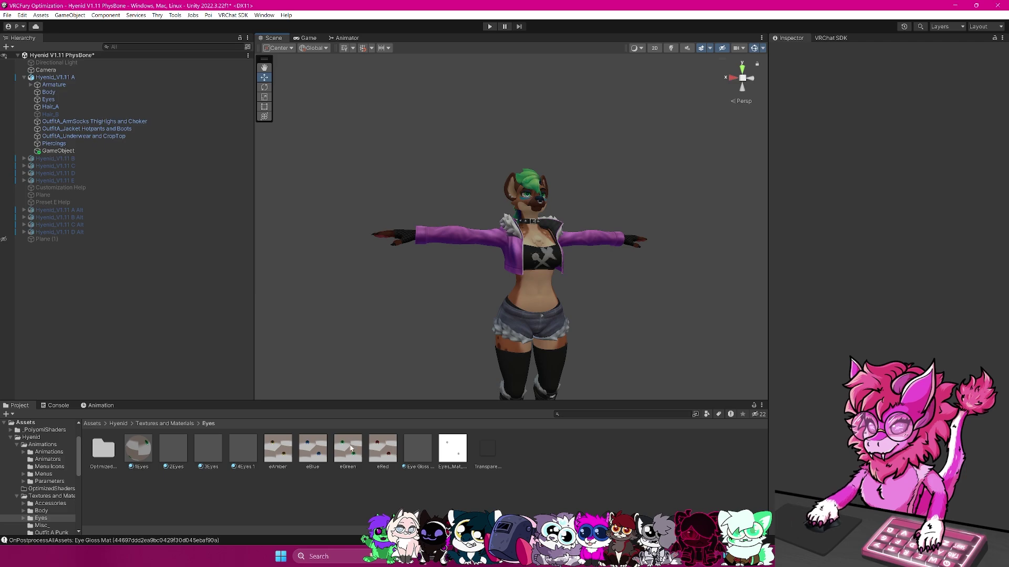
- Set the eGreen eye texture's max size to 512 and apply it
click(312, 447)
click(347, 448)
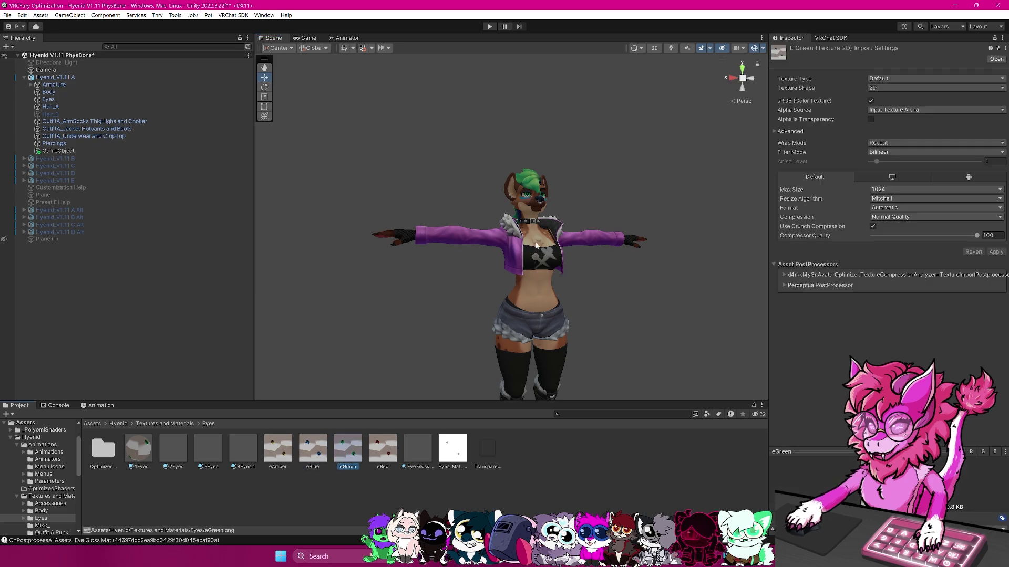
click(894, 189)
click(893, 231)
scroll(547, 248, up, 10)
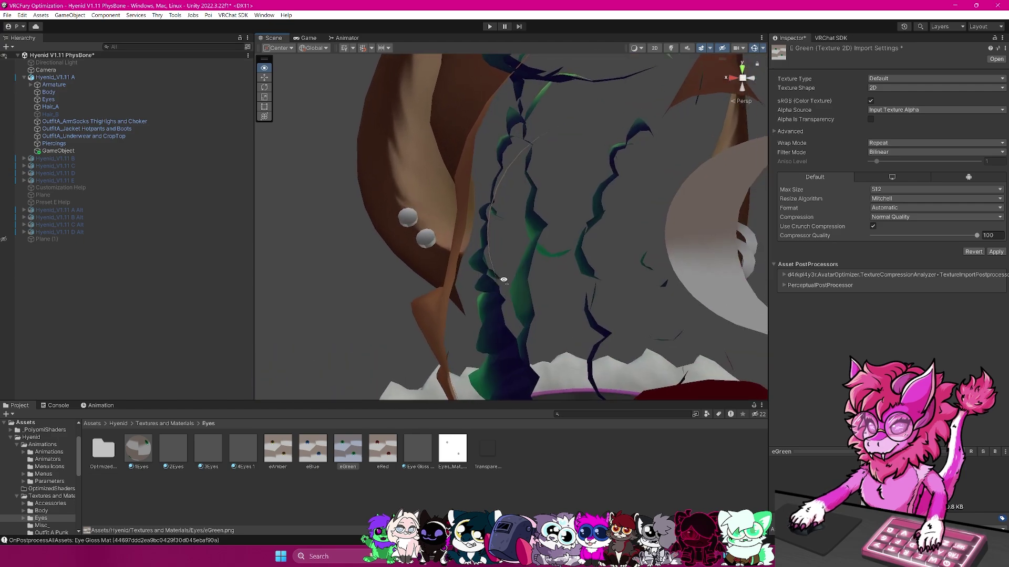
scroll(473, 273, down, 10)
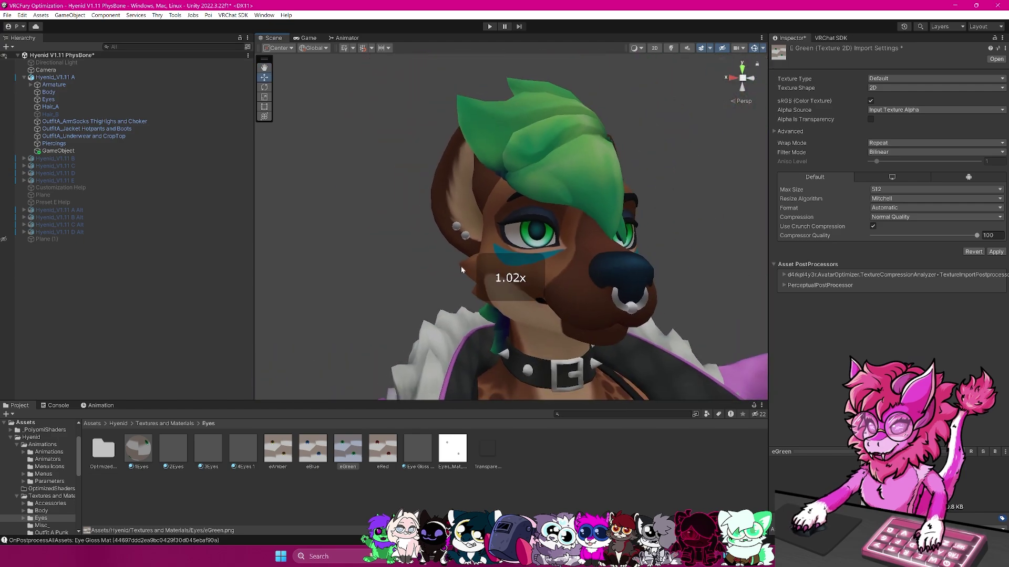
click(996, 252)
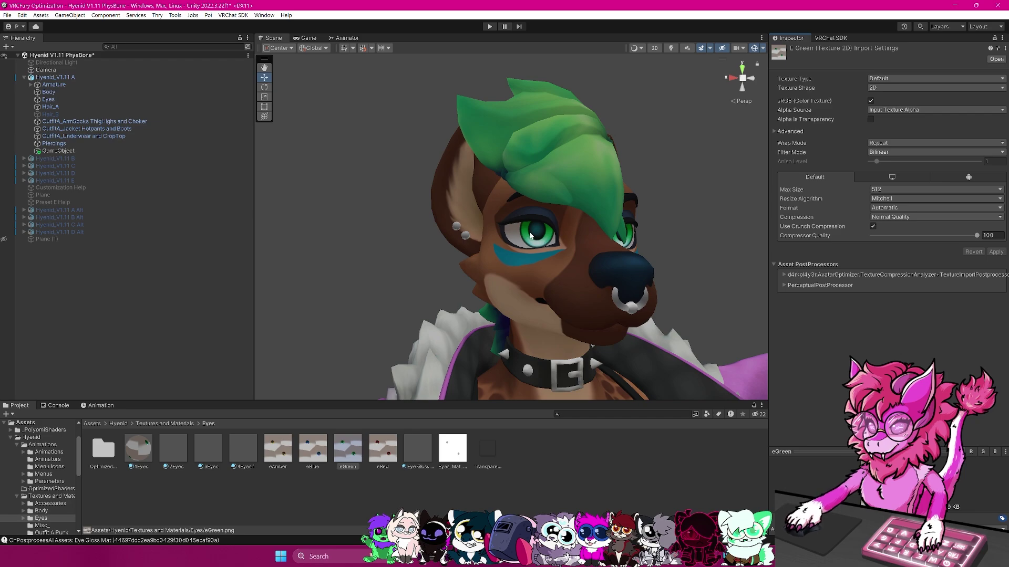
scroll(547, 236, up, 10)
scroll(549, 253, down, 12)
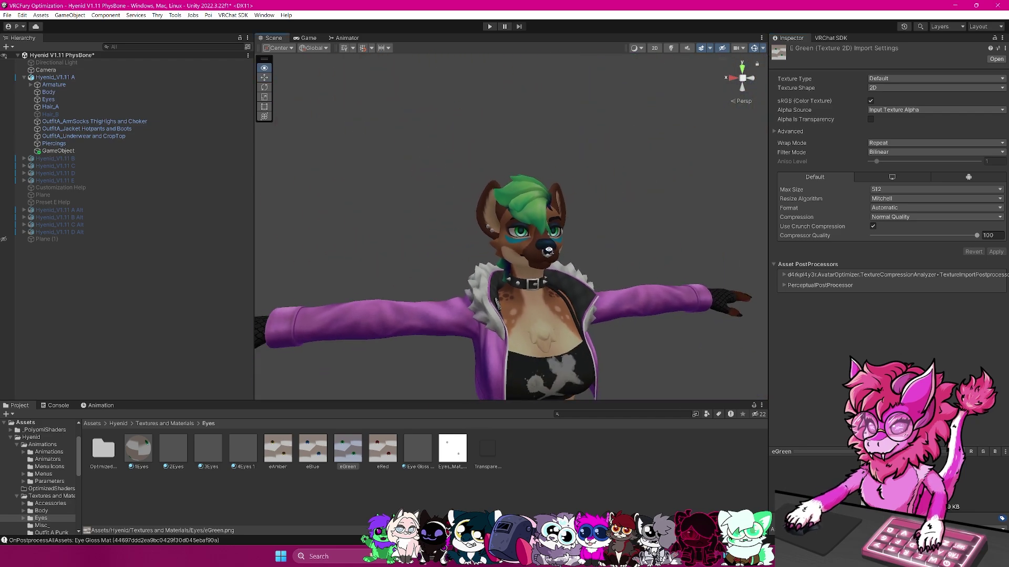
key(s)
right_drag(603, 216, 602, 265)
key(d)
scroll(603, 266, up, 5)
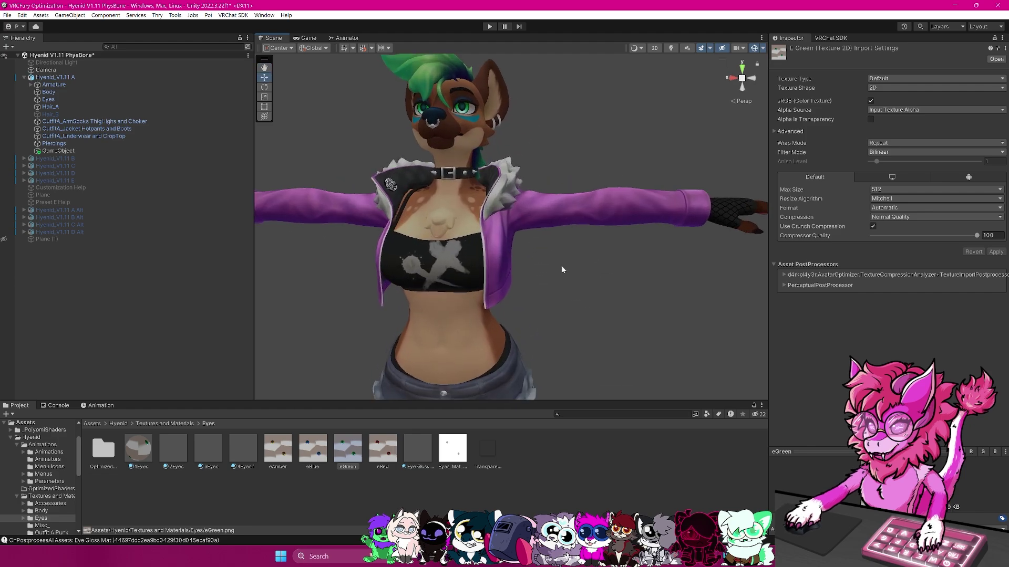
- Select the jacket, find Pin_Mat_Base_Color via the PinA material, and apply a 256 max size
click(386, 183)
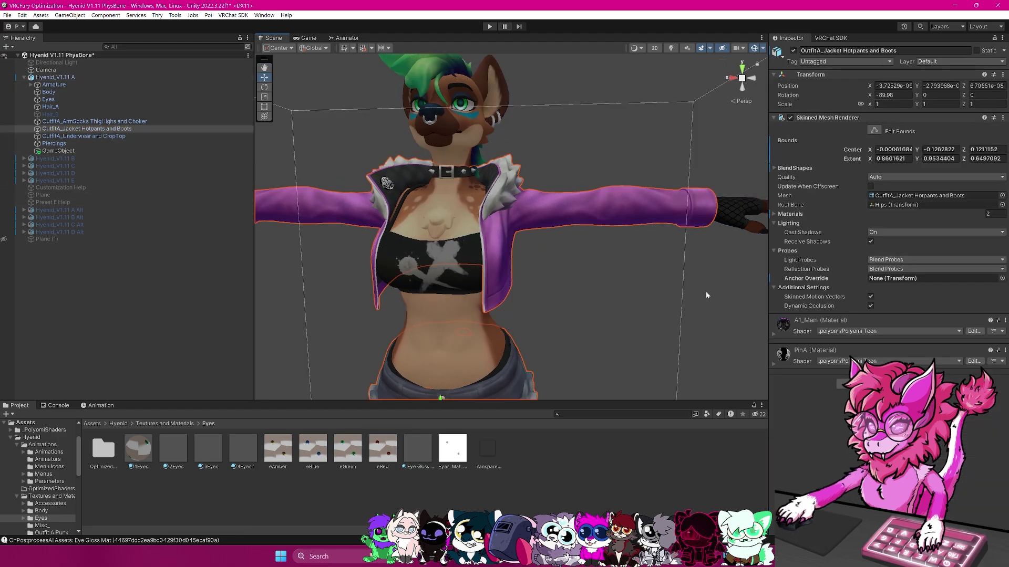
right_drag(386, 183, 351, 253)
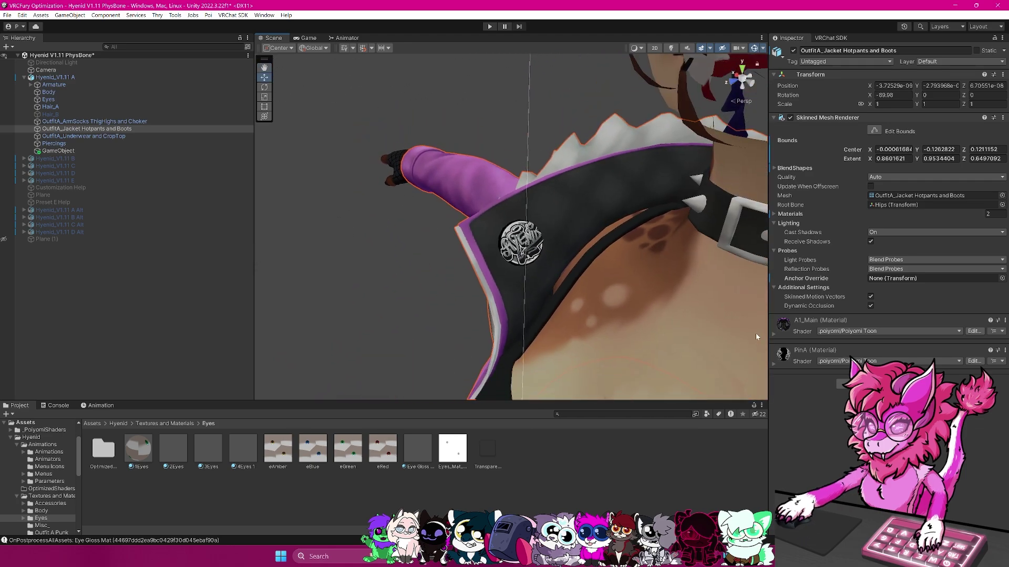
scroll(829, 271, down, 2)
click(781, 390)
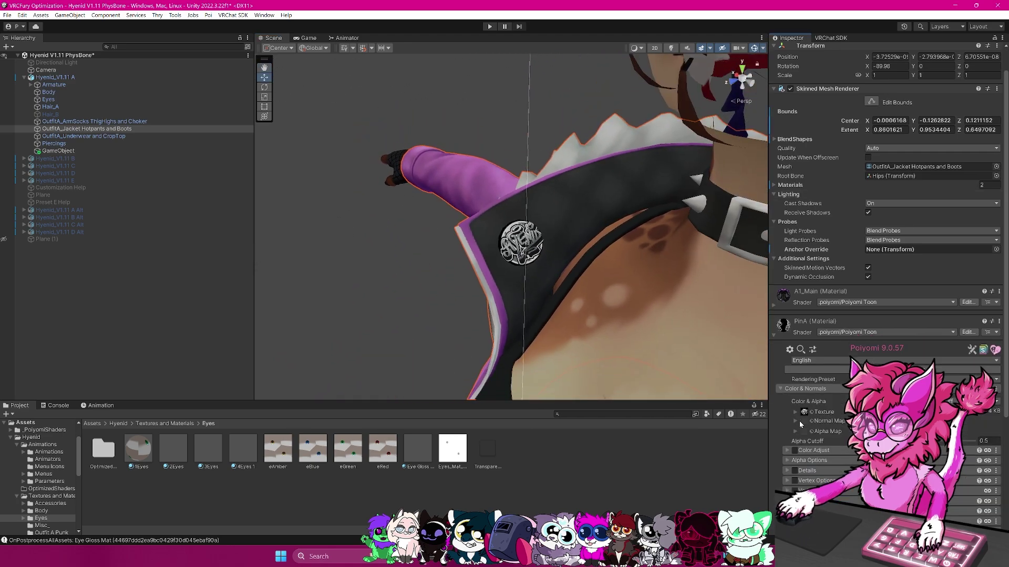
click(804, 412)
click(484, 452)
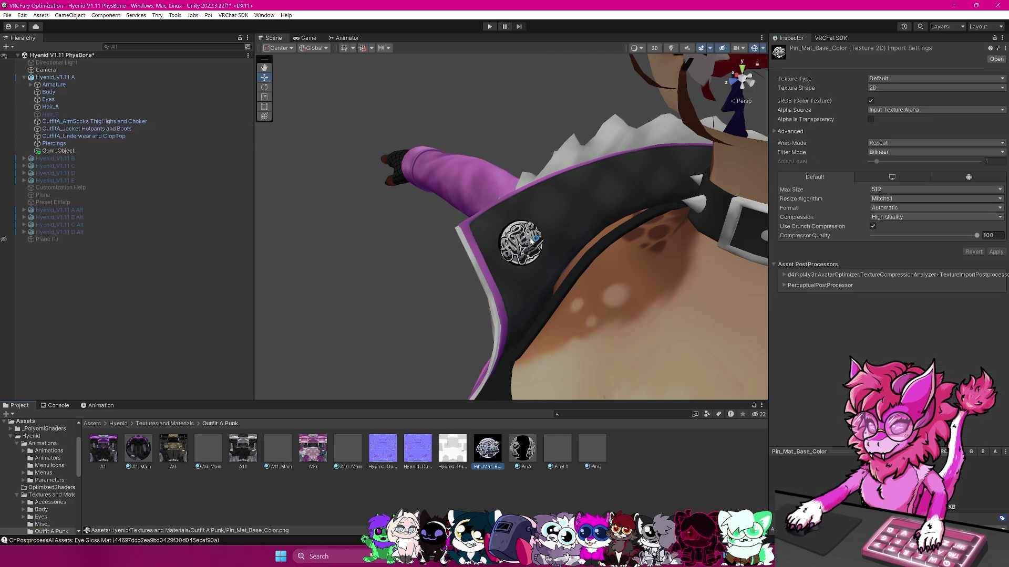
click(889, 190)
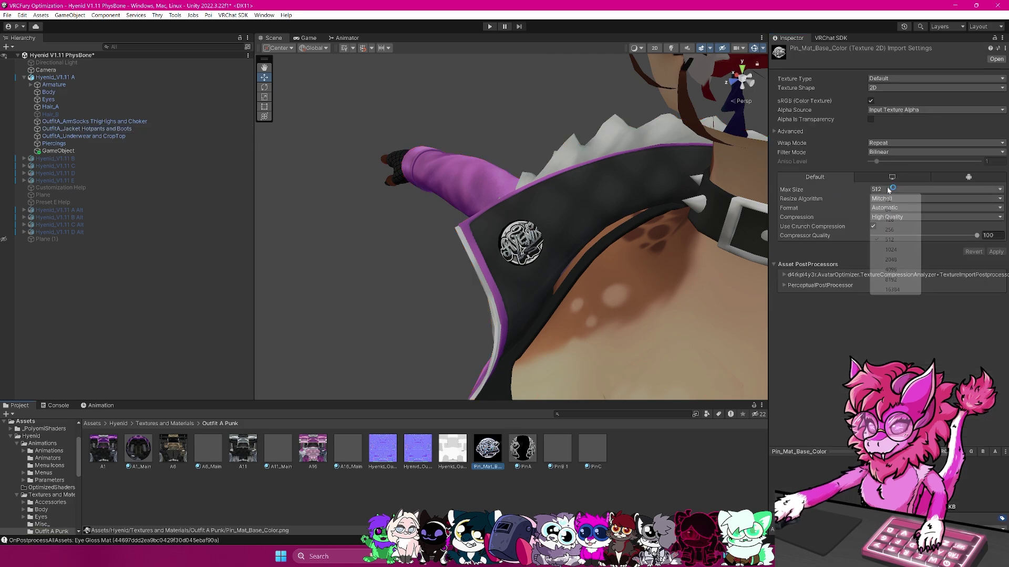
click(890, 229)
click(996, 252)
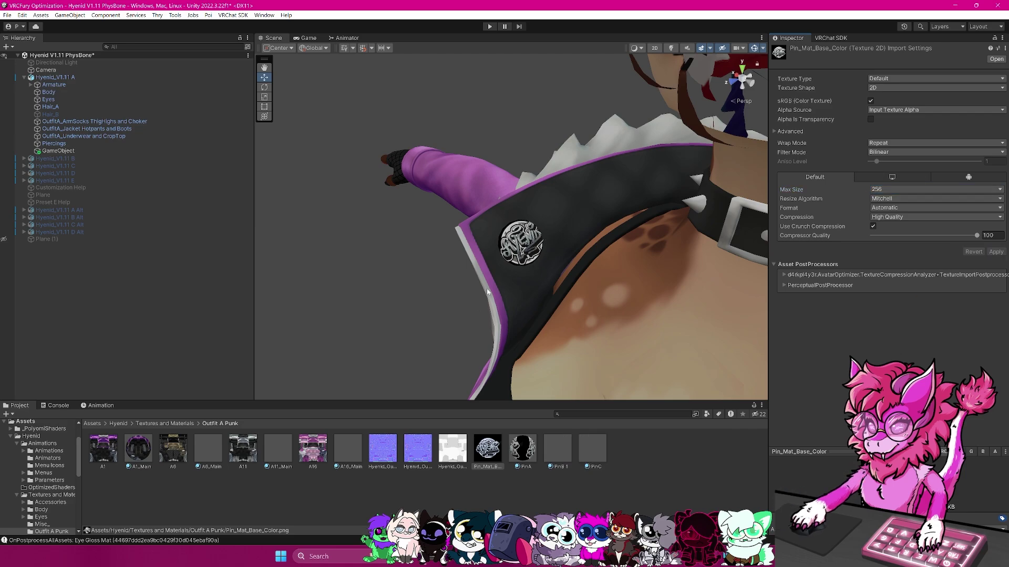
right_drag(391, 286, 450, 254)
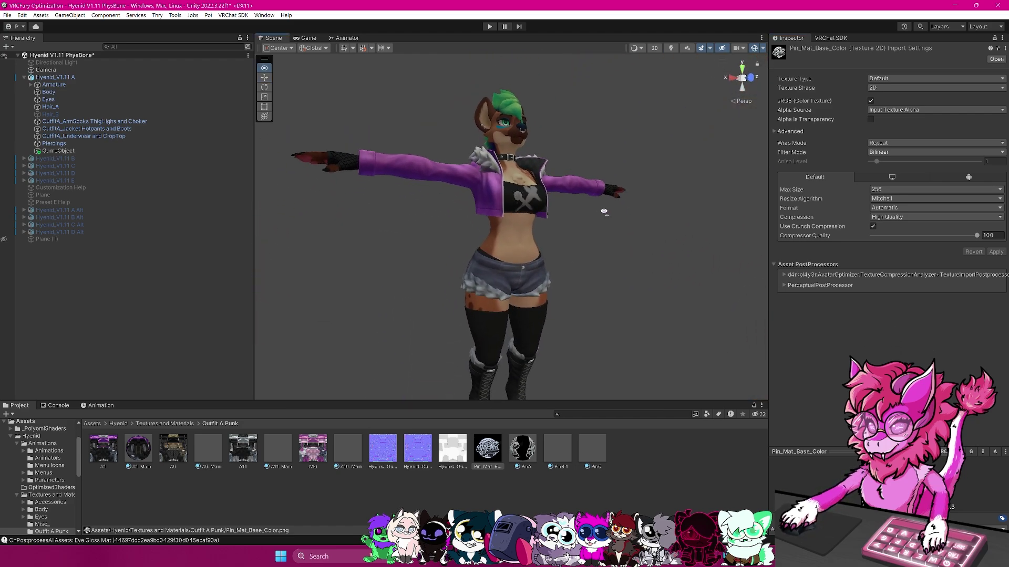
- Select Piercings, find Piercings Albedo via the IronPiercings material, and apply a 512 max size
click(54, 143)
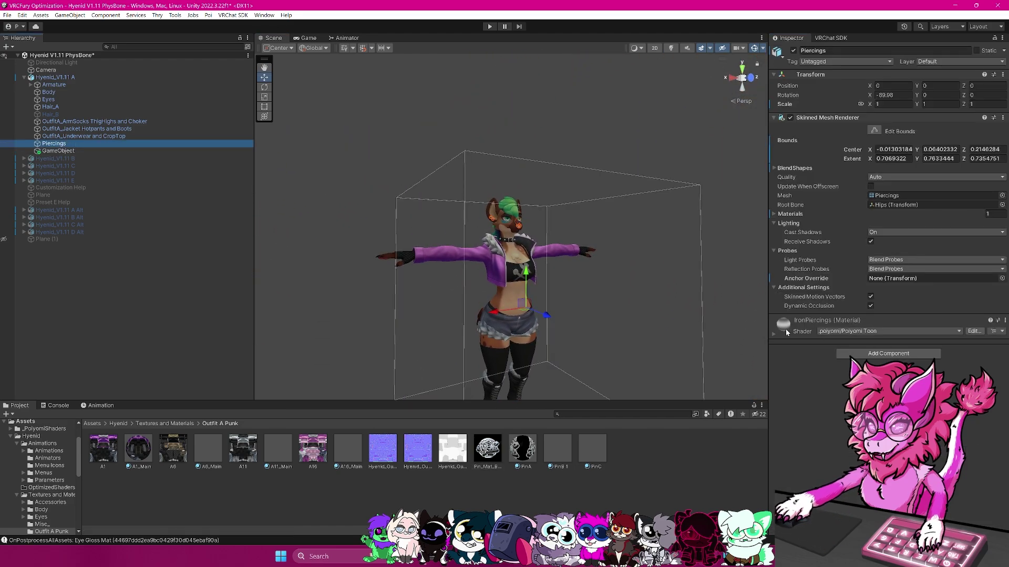
click(773, 331)
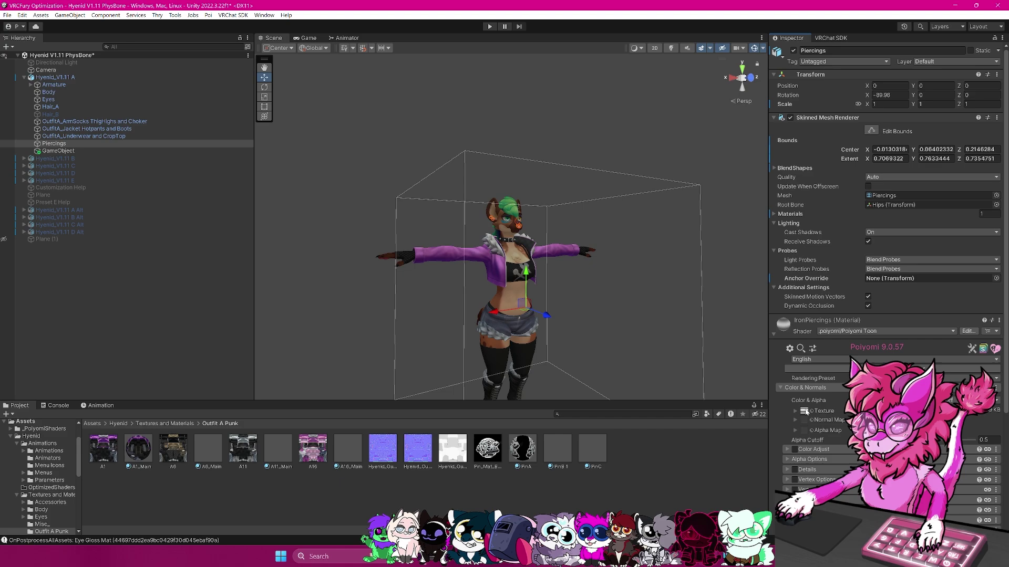
click(807, 412)
click(243, 448)
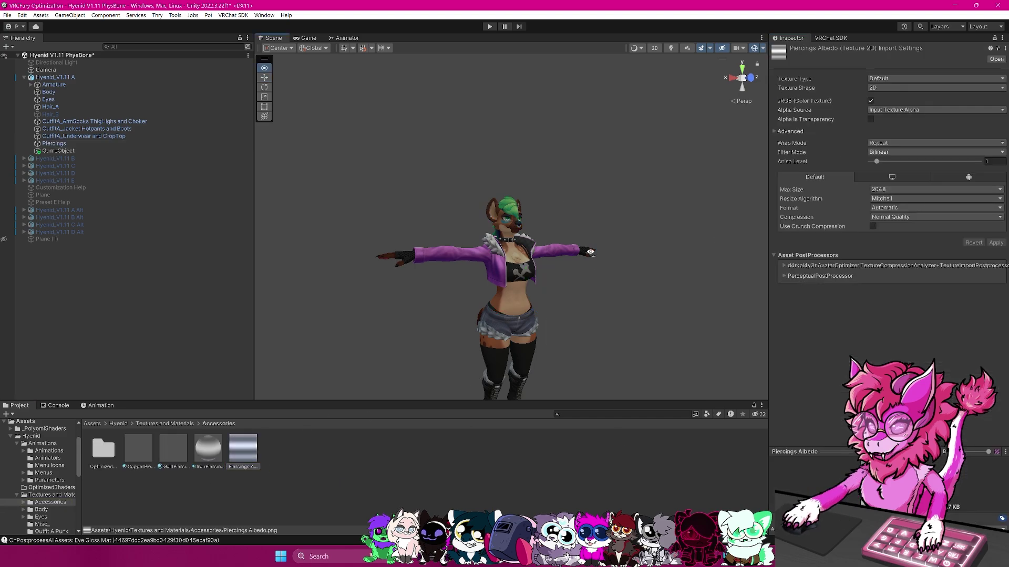
scroll(503, 245, up, 10)
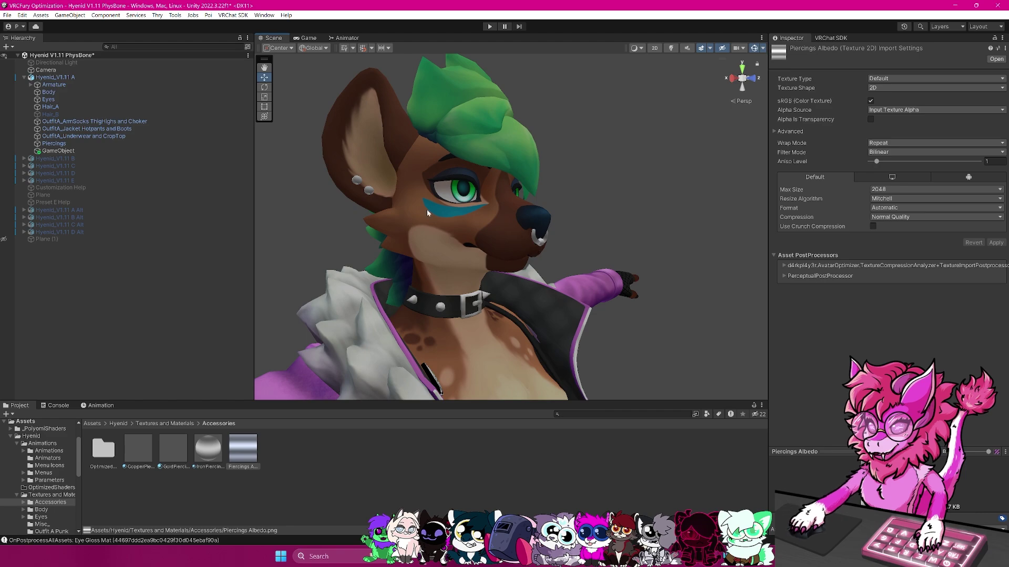
click(924, 191)
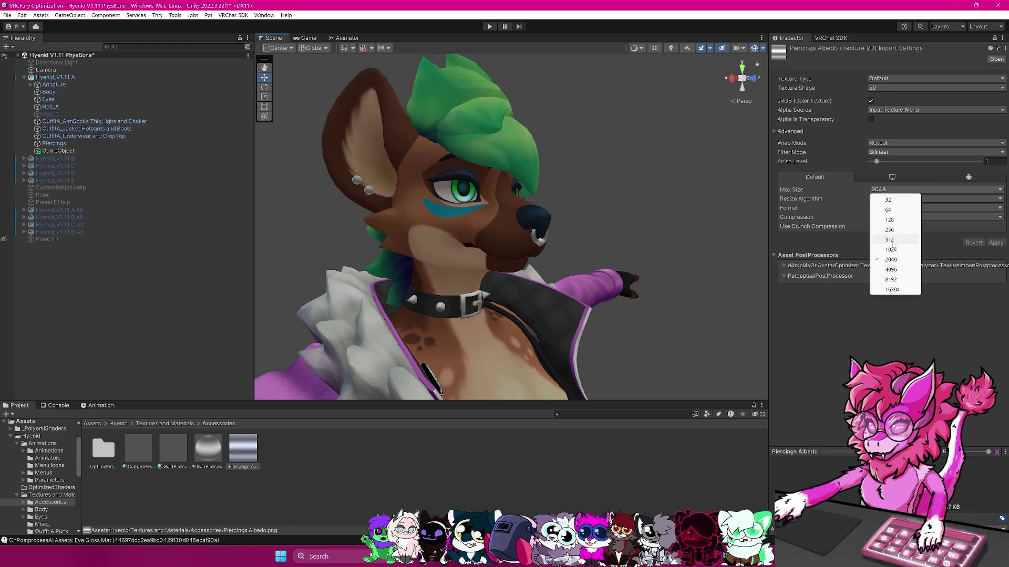
click(890, 239)
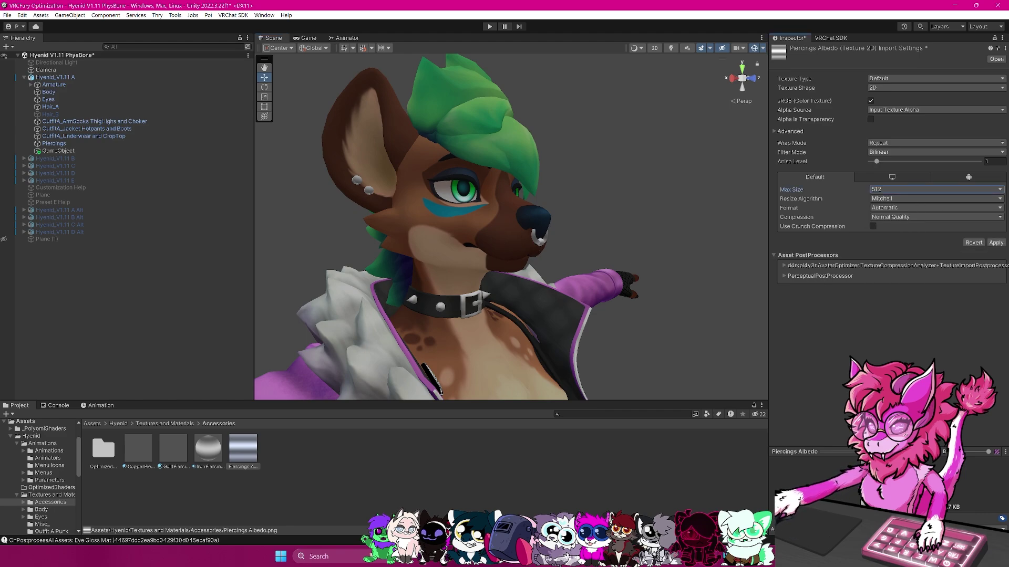
click(996, 244)
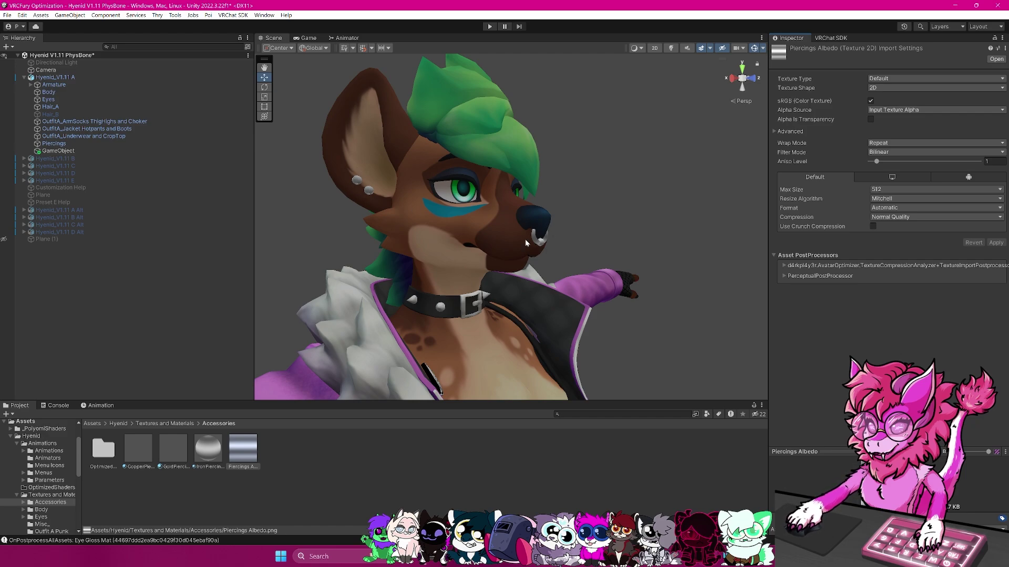
right_drag(604, 226, 480, 221)
key(s)
scroll(484, 226, down, 2)
alt+drag(480, 221, 489, 231)
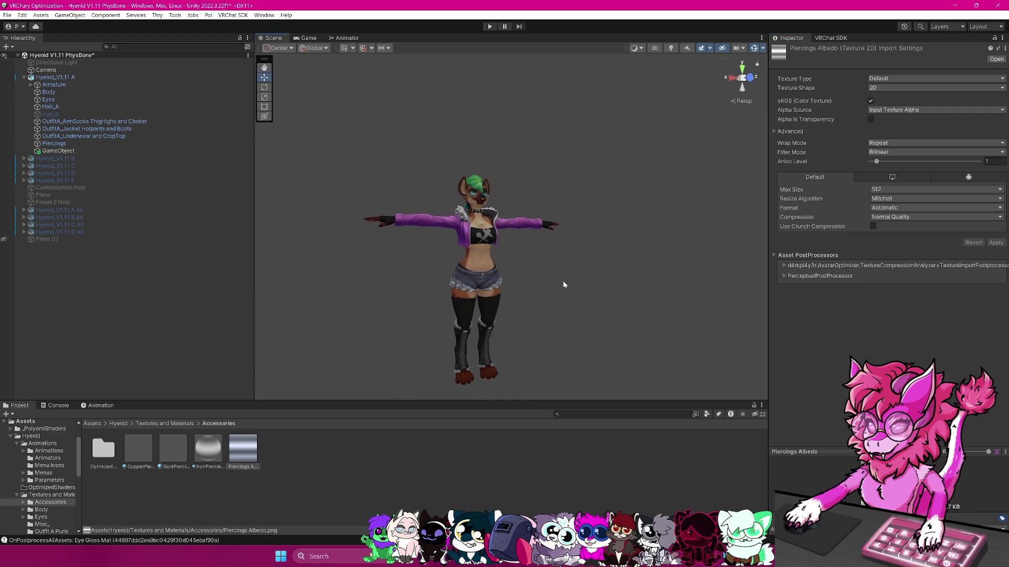
- Select the jacket outfit and apply a 1024 max size to its fishnet normal map
click(78, 136)
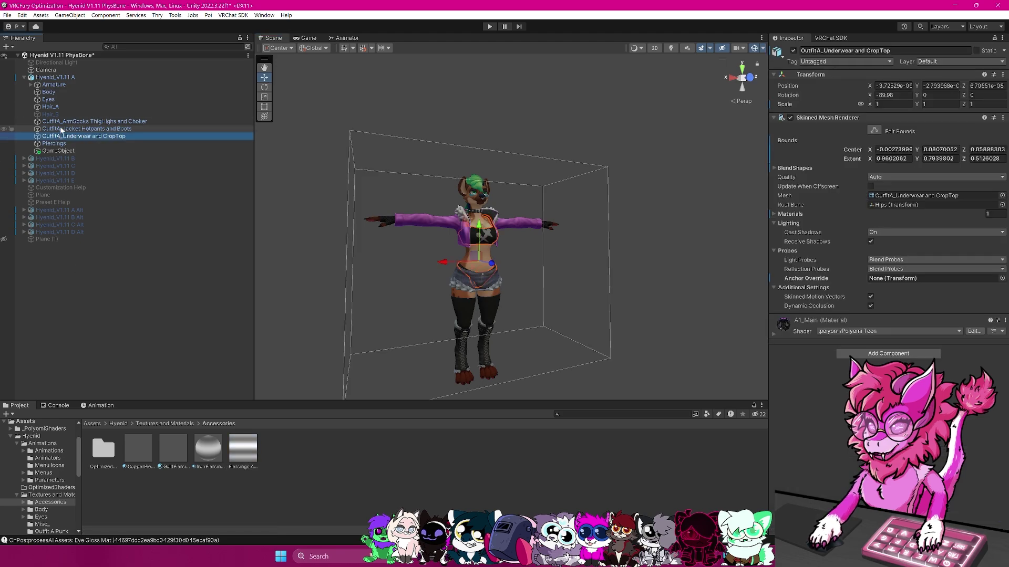
click(82, 128)
click(774, 334)
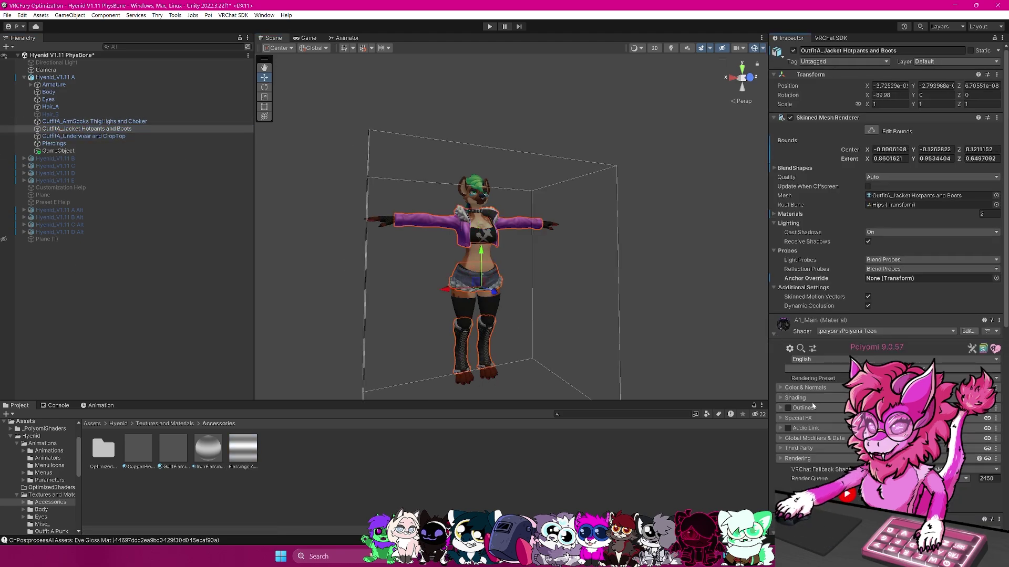
click(782, 387)
click(804, 420)
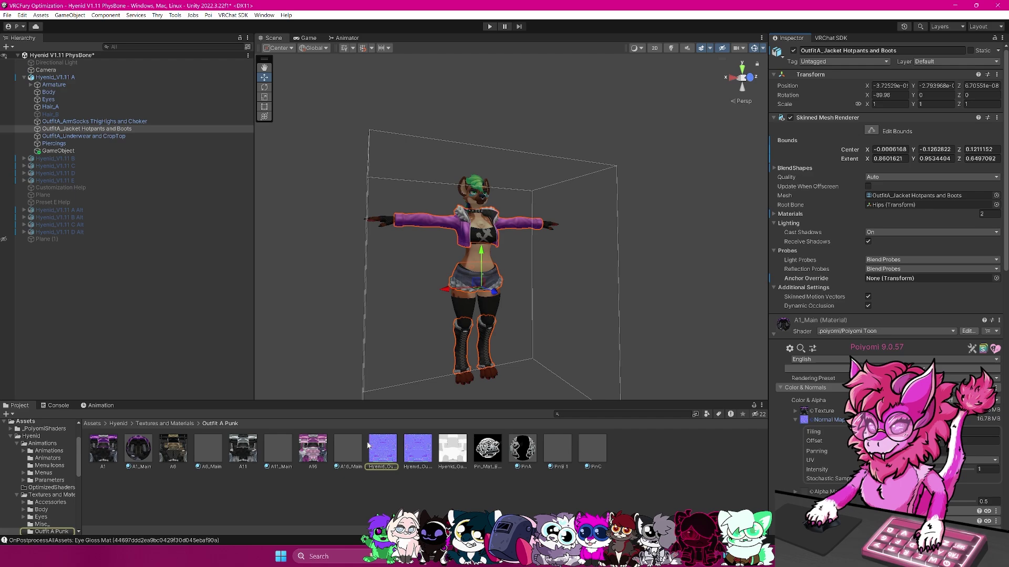
click(382, 450)
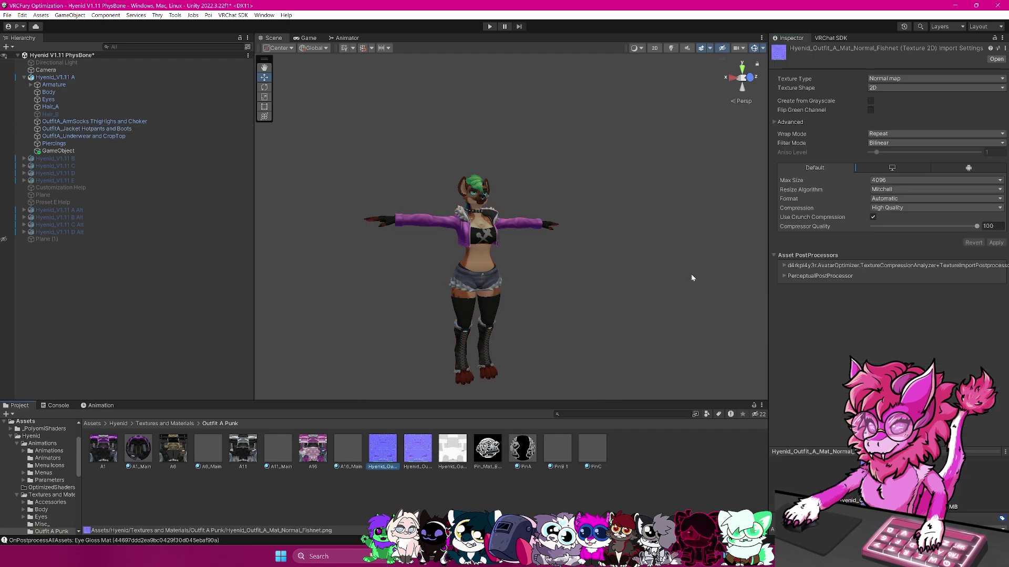
click(899, 184)
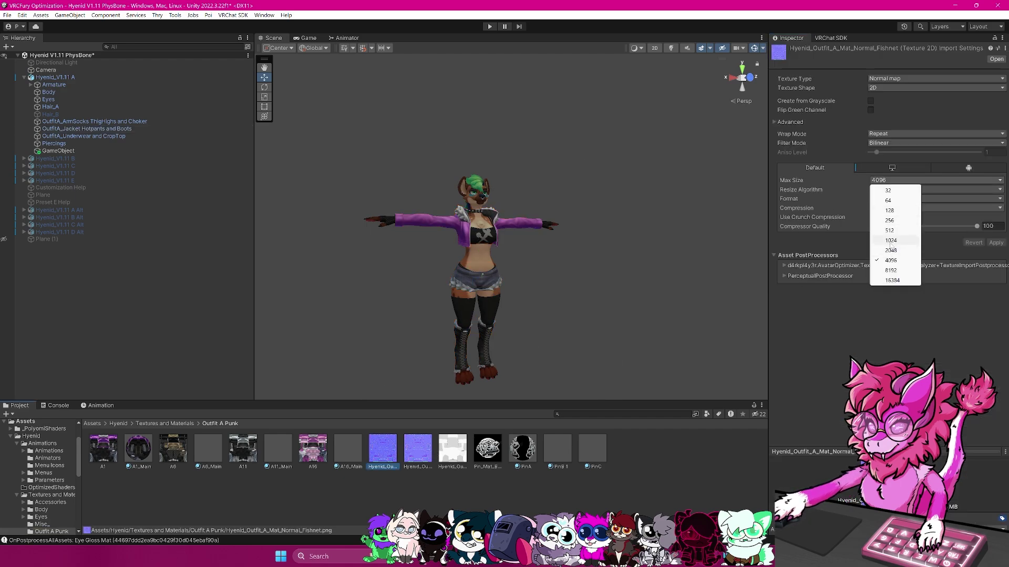
click(890, 240)
click(996, 242)
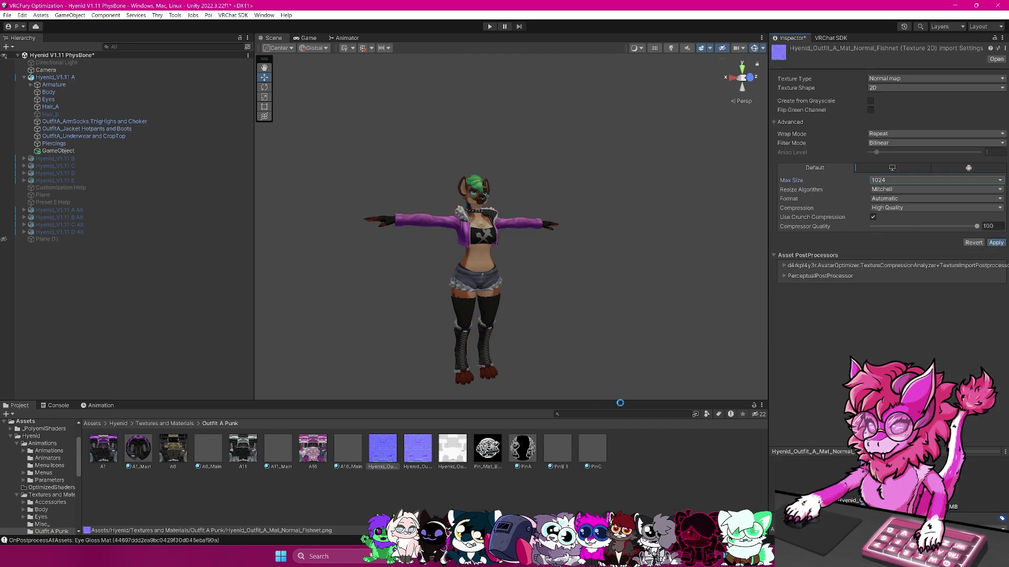
- Apply 1024 max size to the thigh-highs normal map and the outfit roughness texture
click(421, 460)
click(910, 181)
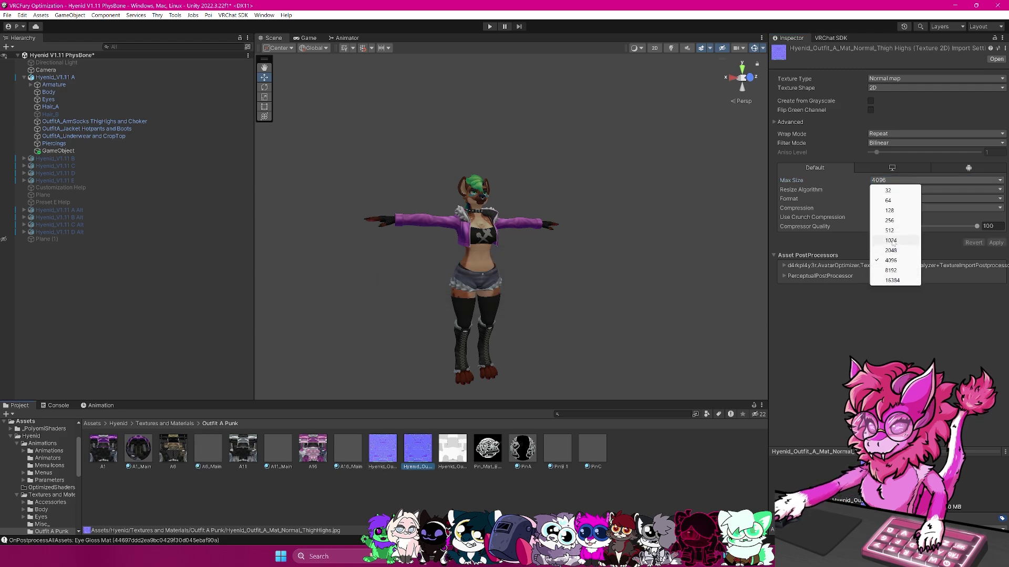
click(891, 240)
click(995, 243)
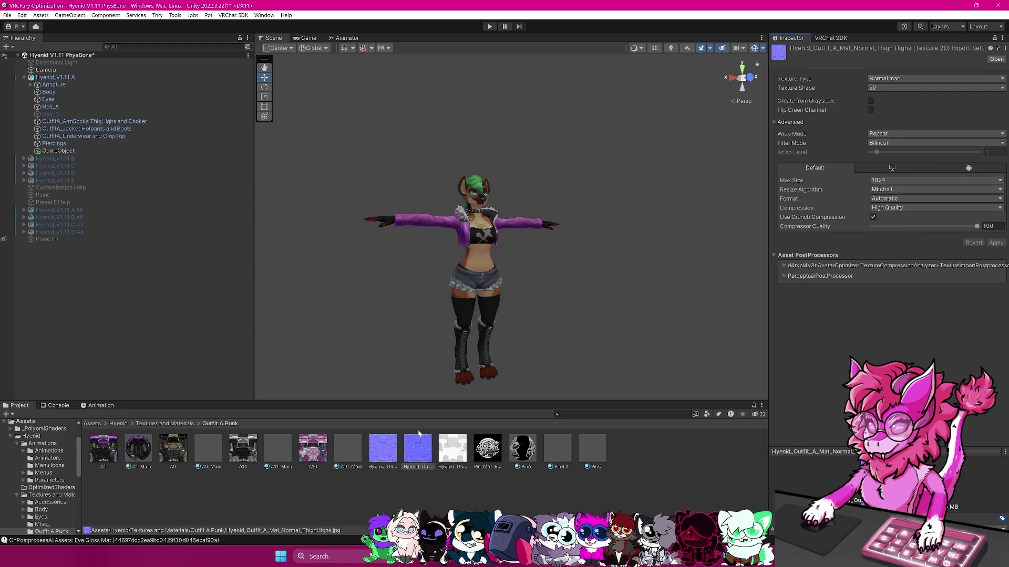
click(452, 448)
click(915, 190)
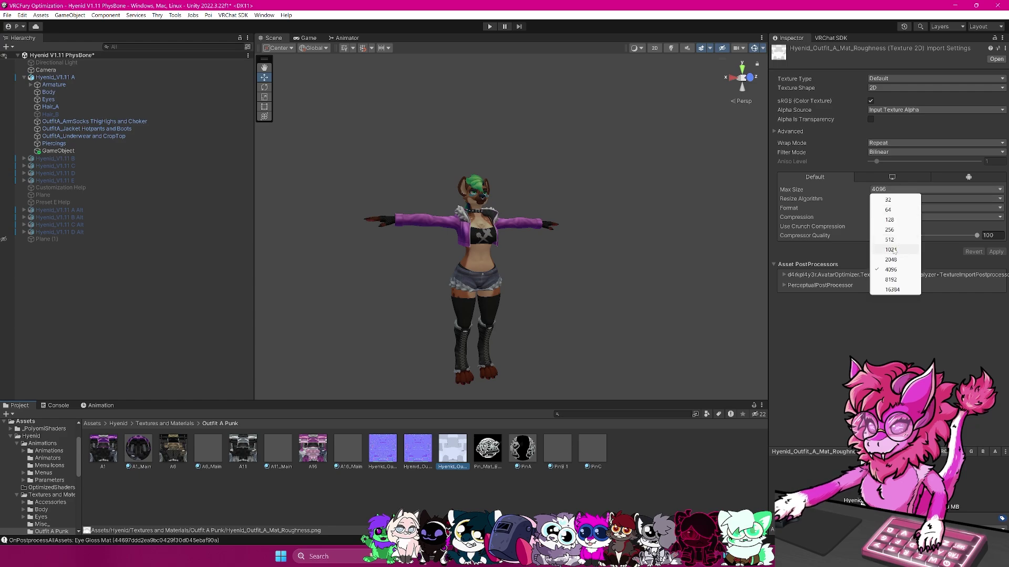
click(894, 250)
click(996, 252)
- Cap the A1 outfit texture at 1024 max size and apply it
click(106, 451)
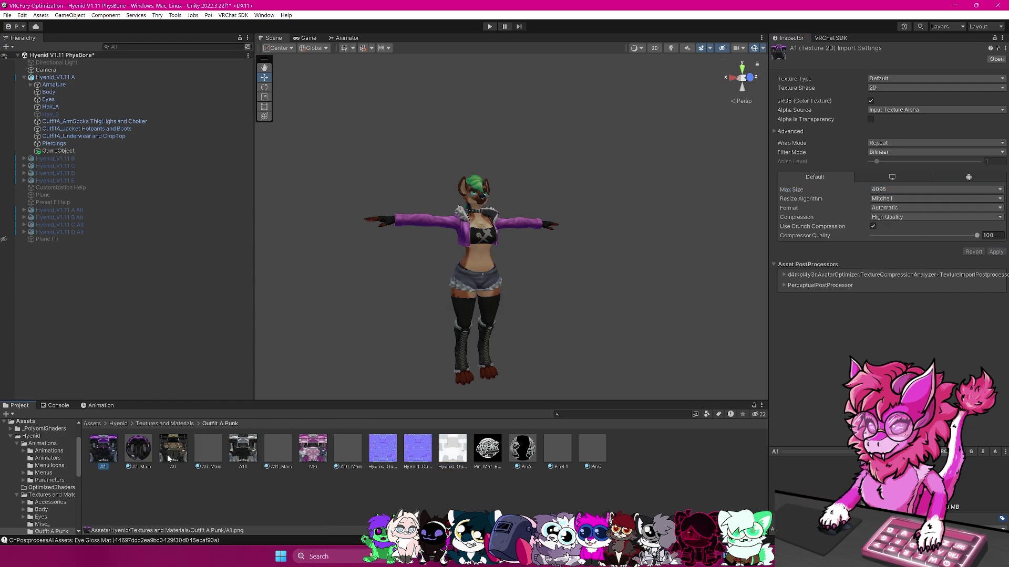
click(413, 224)
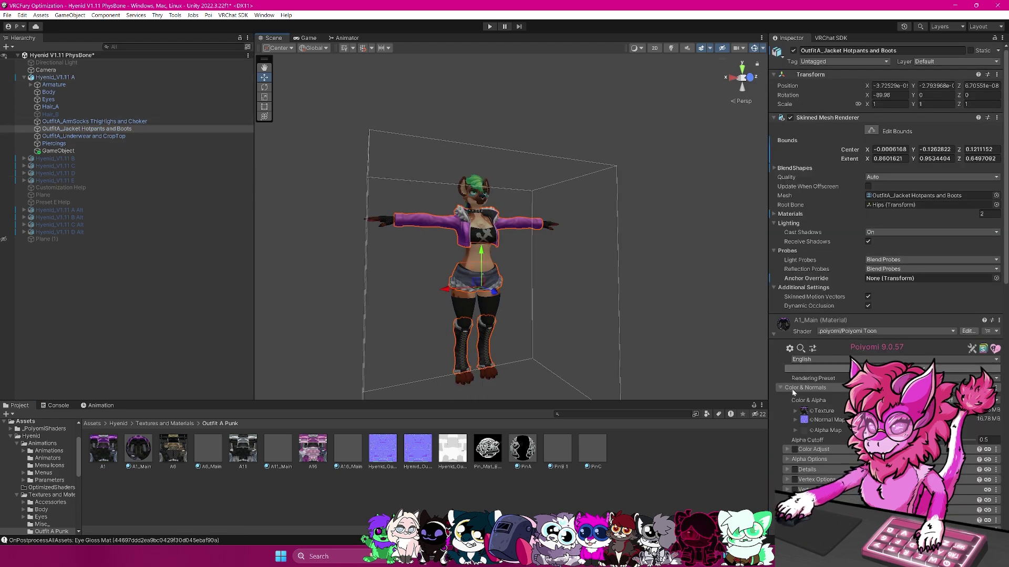
click(795, 420)
click(109, 448)
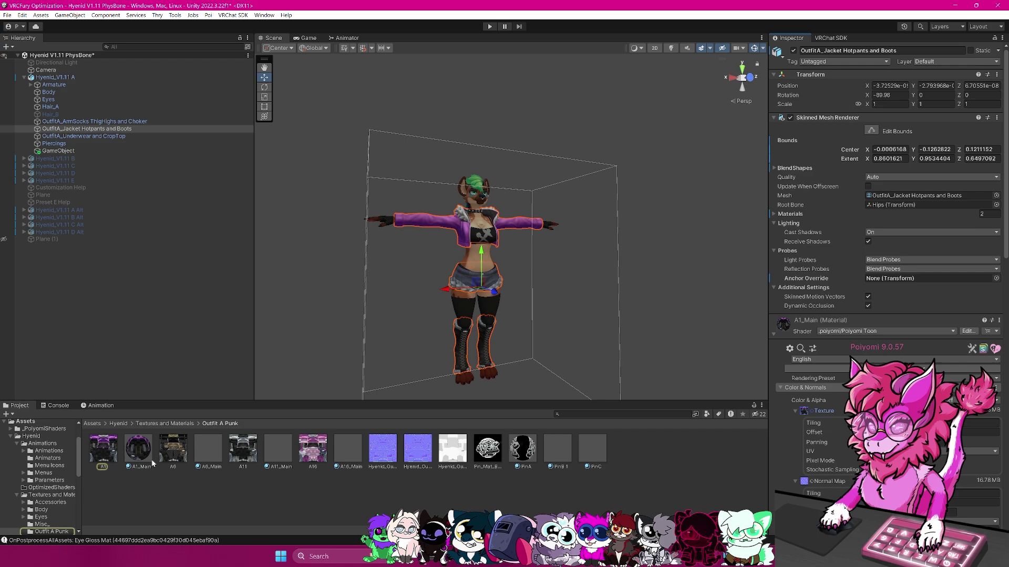
click(884, 190)
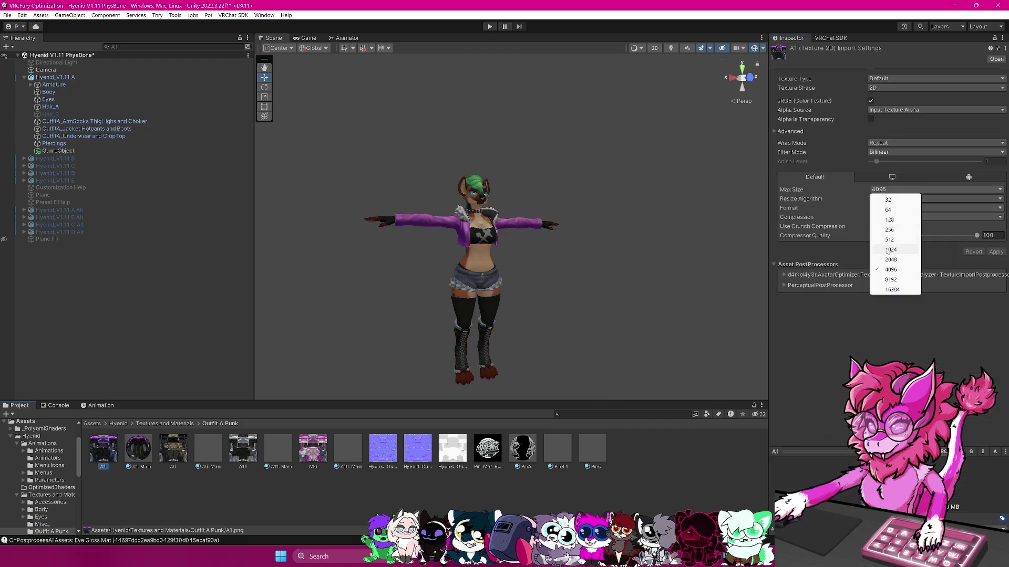
click(888, 250)
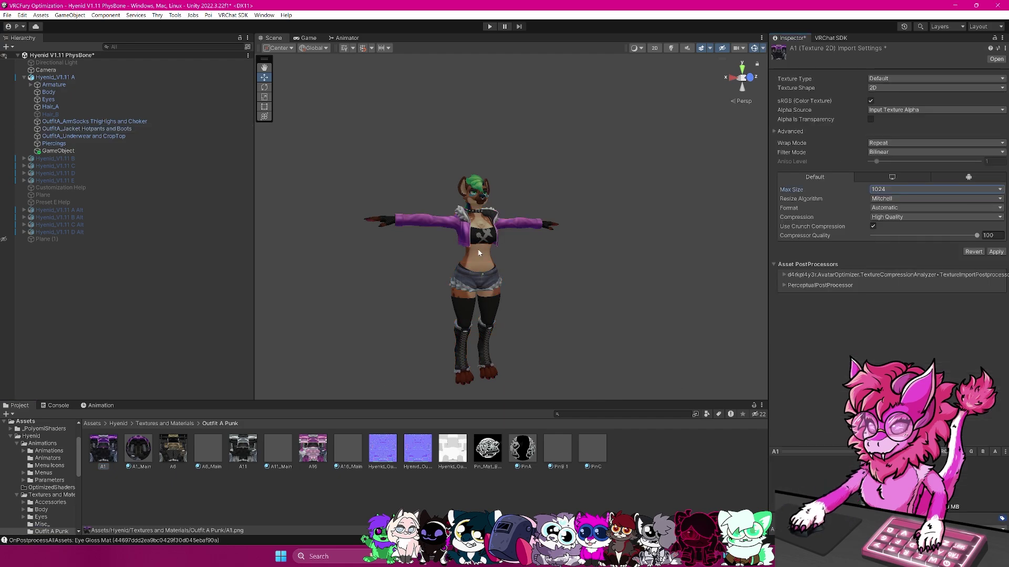
scroll(557, 275, up, 3)
alt+drag(546, 275, 569, 286)
click(569, 286)
middle_drag(569, 285, 624, 248)
- Fly the view close to the Hyenid_V1.11 A avatar and inspect its Body, Eyes and Hair_A meshes
scroll(594, 242, down, 4)
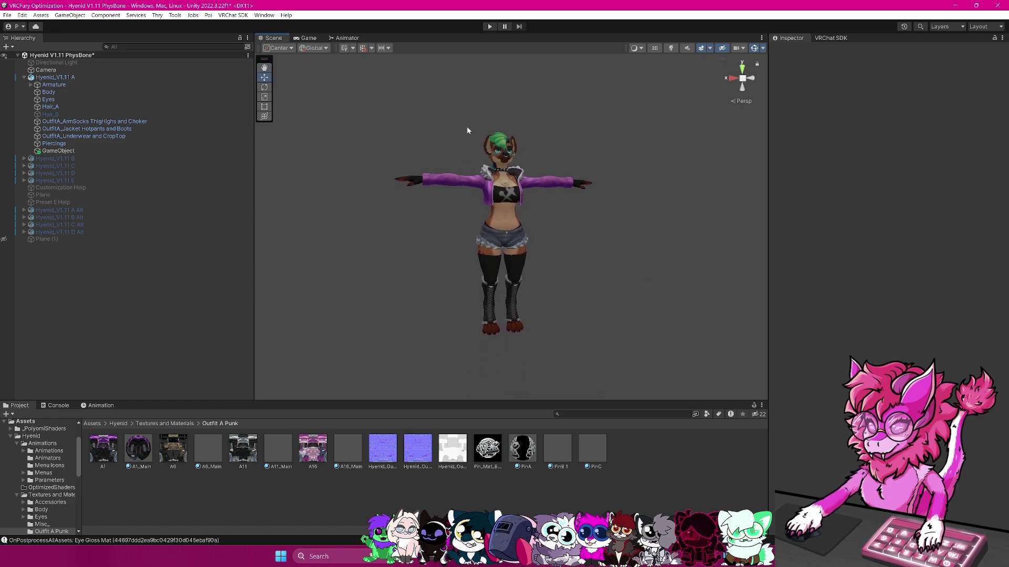
mouse_move(637, 230)
right_down()
mouse_move(750, 232)
mouse_move(856, 255)
mouse_move(643, 245)
right_up()
key(w)
key(a)
key(d)
click(54, 77)
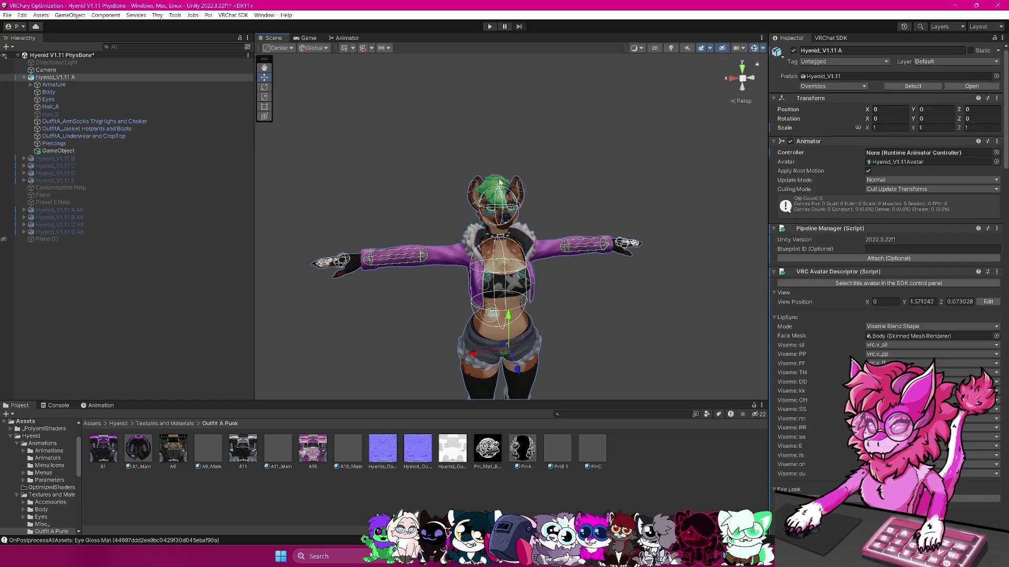
click(46, 93)
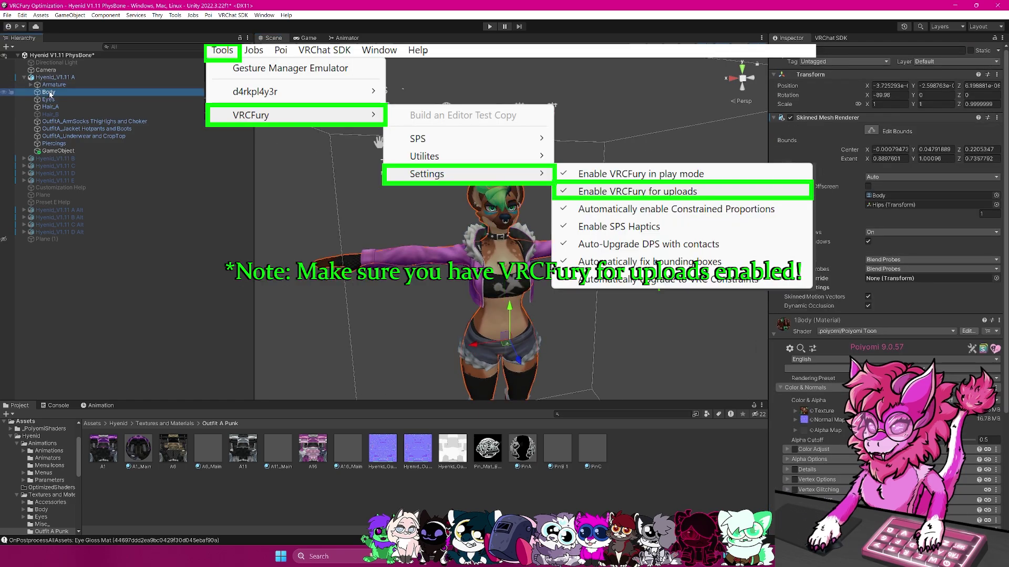
click(47, 100)
click(48, 107)
- Check the material's texture settings, then reselect the Eyes mesh
scroll(816, 376, down, 1)
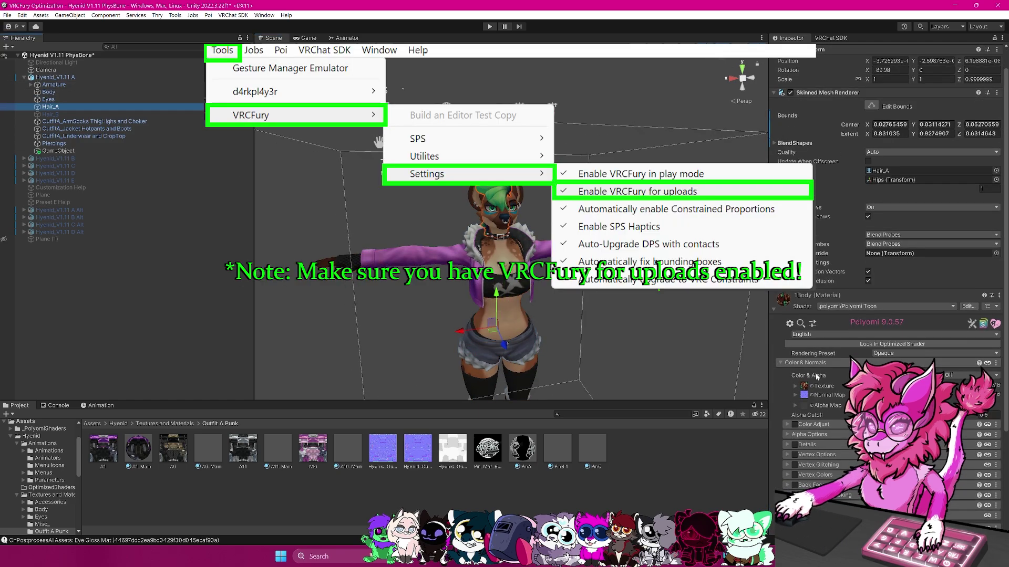
click(805, 387)
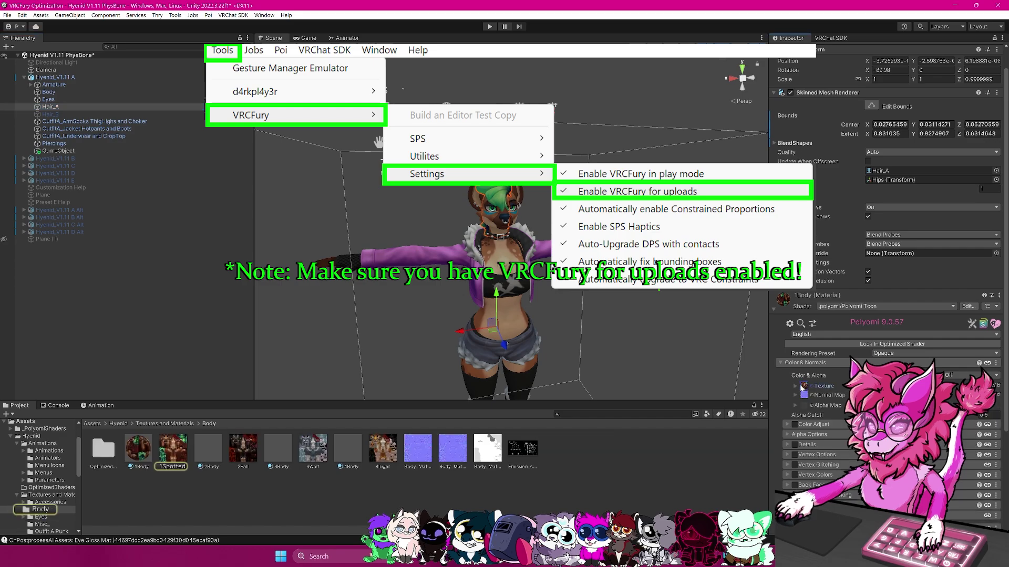
click(805, 387)
click(47, 99)
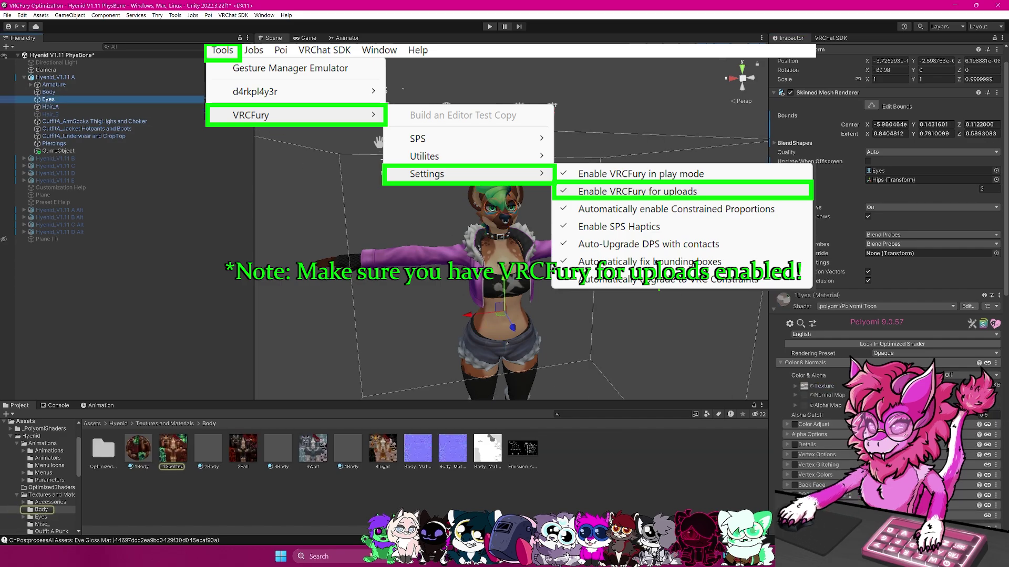
scroll(342, 94, down, 4)
- Clear the selection, orbit around the avatar, and open the VRChat SDK avatar builder
click(352, 100)
middle_drag(352, 100, 380, 116)
alt+drag(619, 210, 610, 232)
click(825, 39)
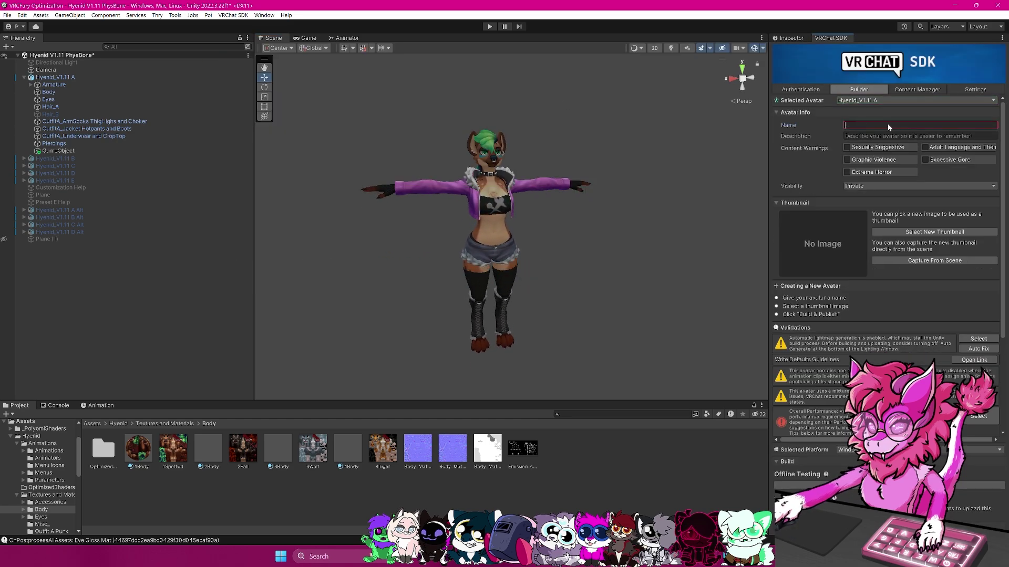
- Name the avatar 'Optimized Hyenid' and start a scene thumbnail capture framed on the avatar
text(Opt)
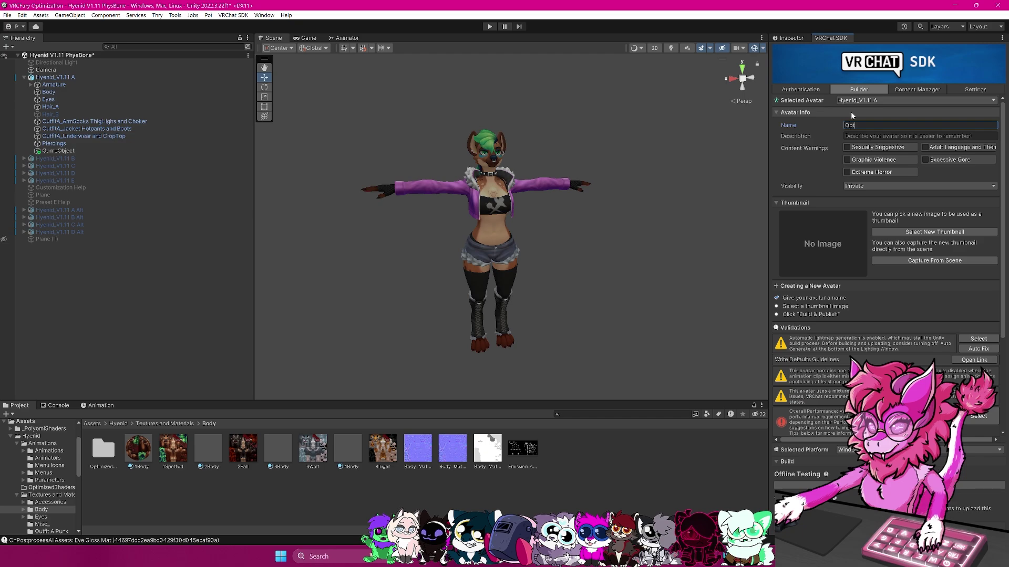
text(imized Hyenid)
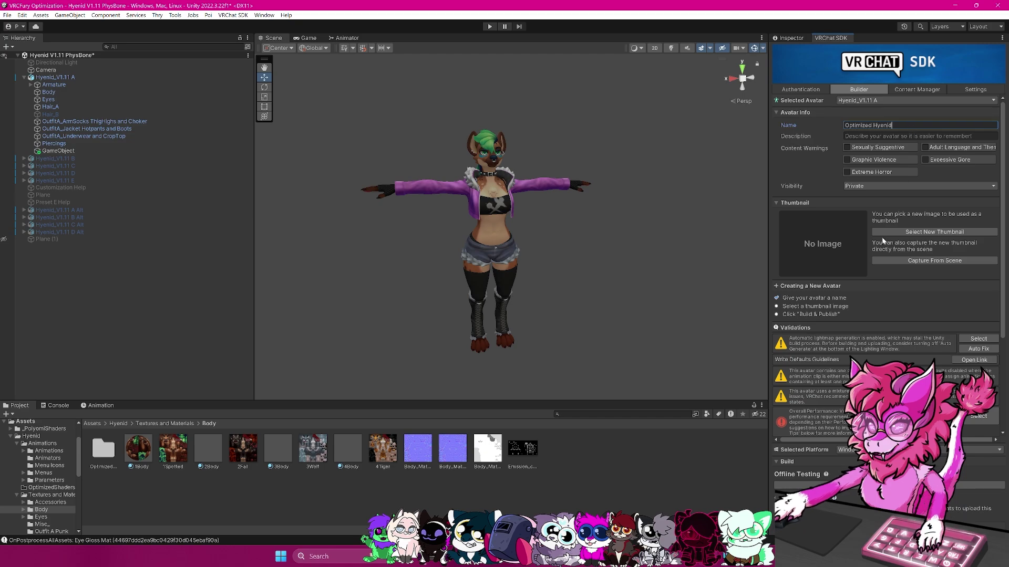
click(910, 261)
mouse_move(508, 211)
right_down()
mouse_move(480, 191)
mouse_move(500, 209)
right_up()
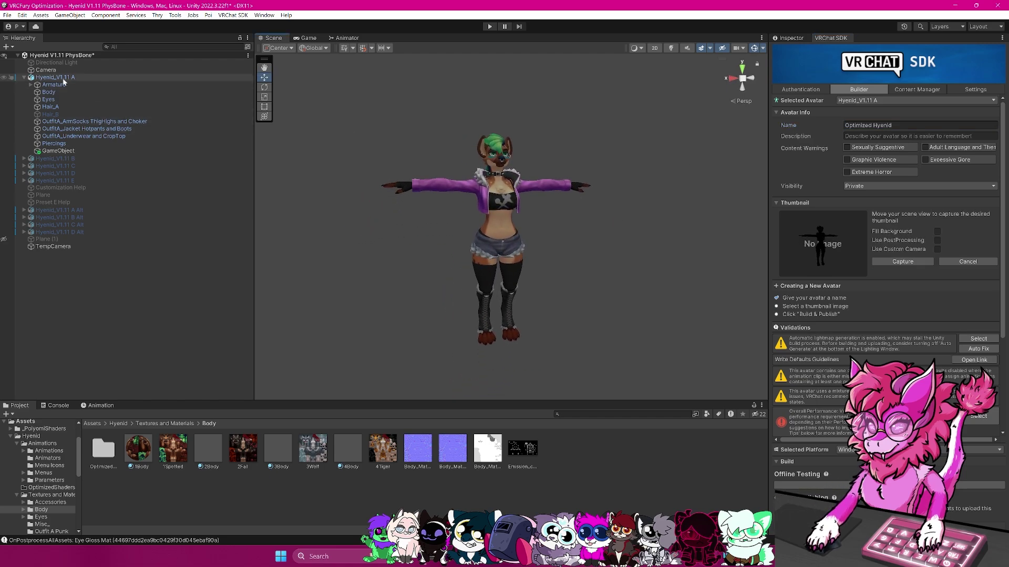
- Re-enable the Directional Light, capture the thumbnail, and Build & Publish the avatar
click(56, 65)
click(803, 39)
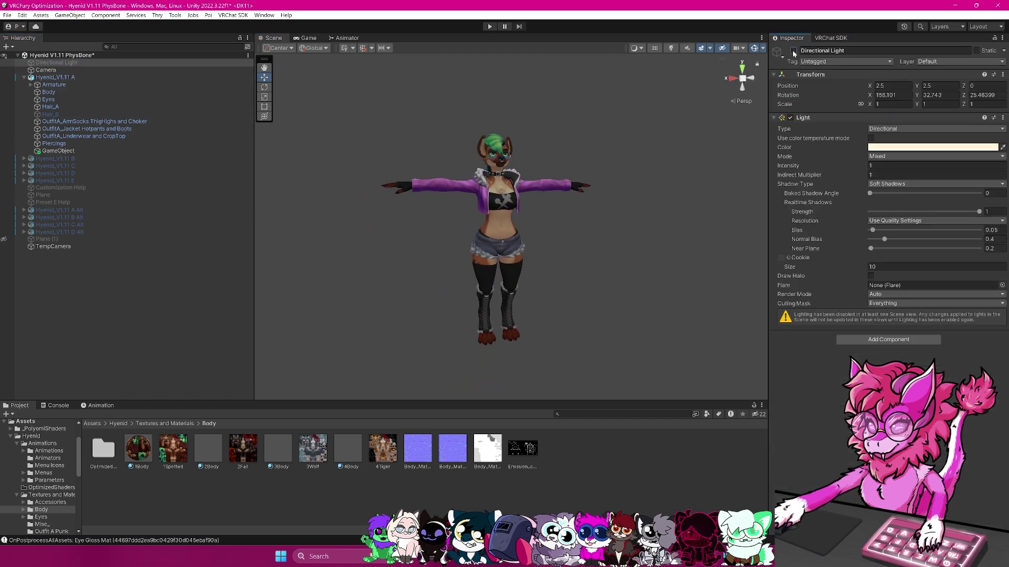
click(793, 51)
click(831, 38)
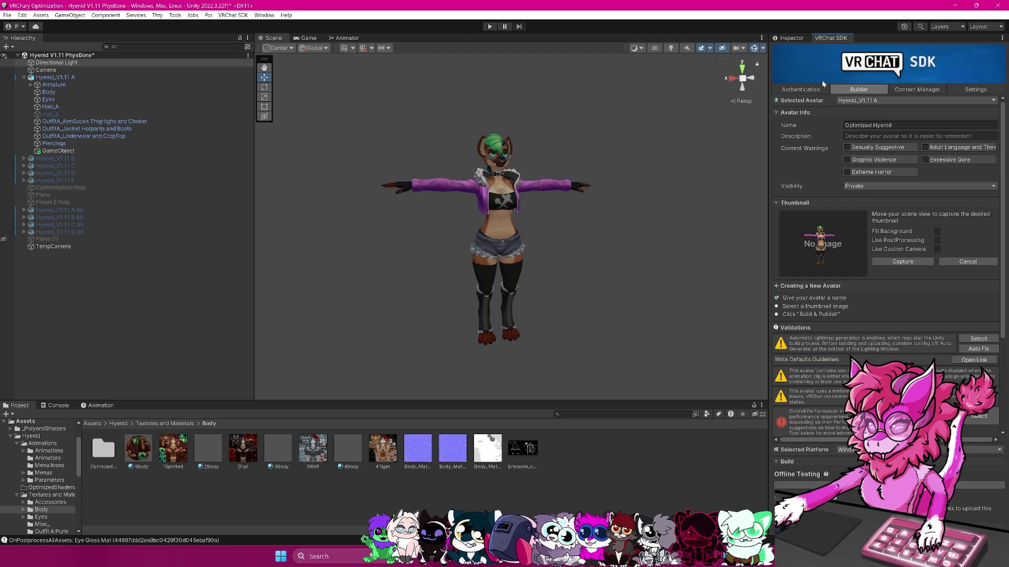
click(923, 262)
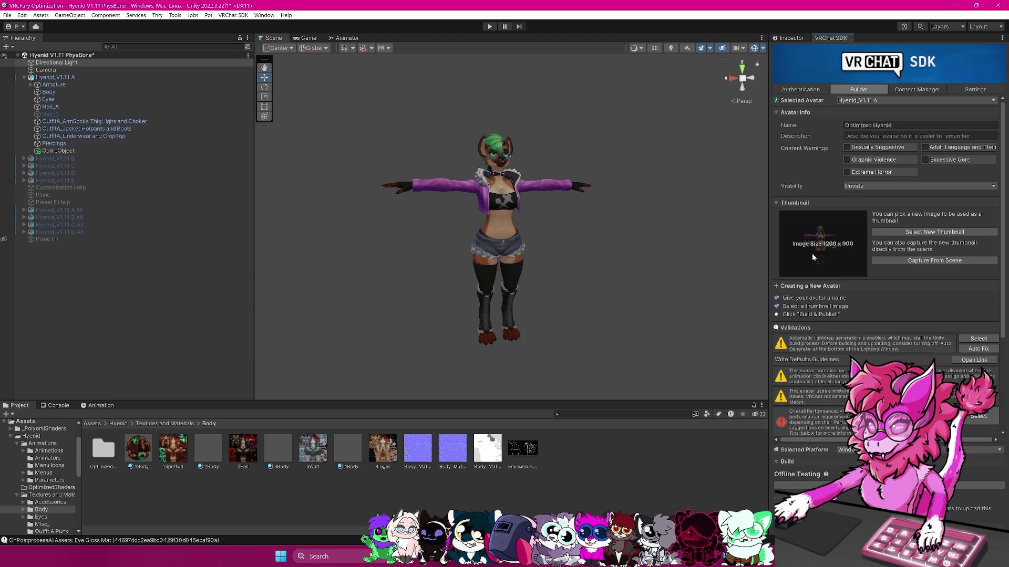
scroll(888, 336, down, 4)
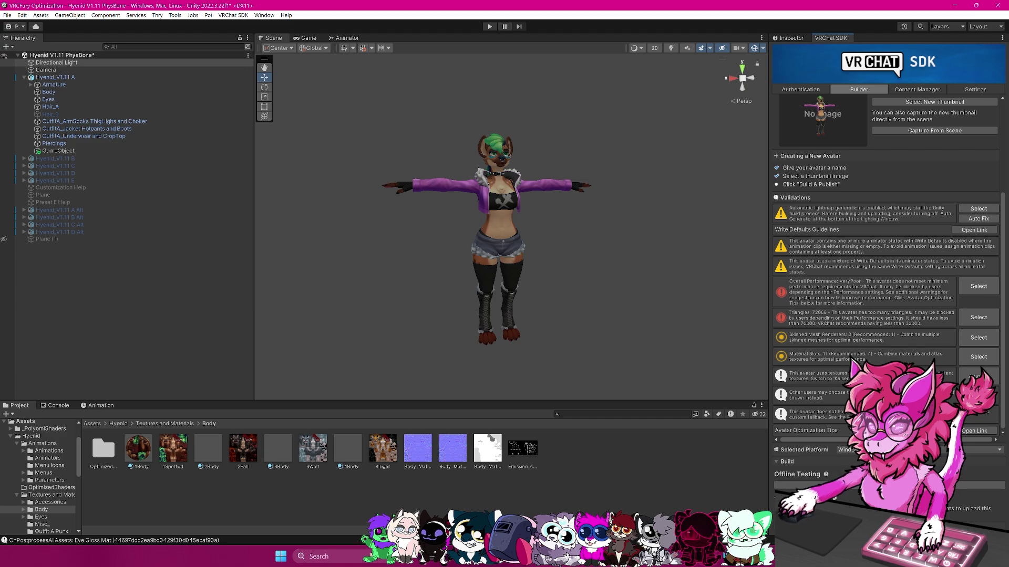
click(888, 526)
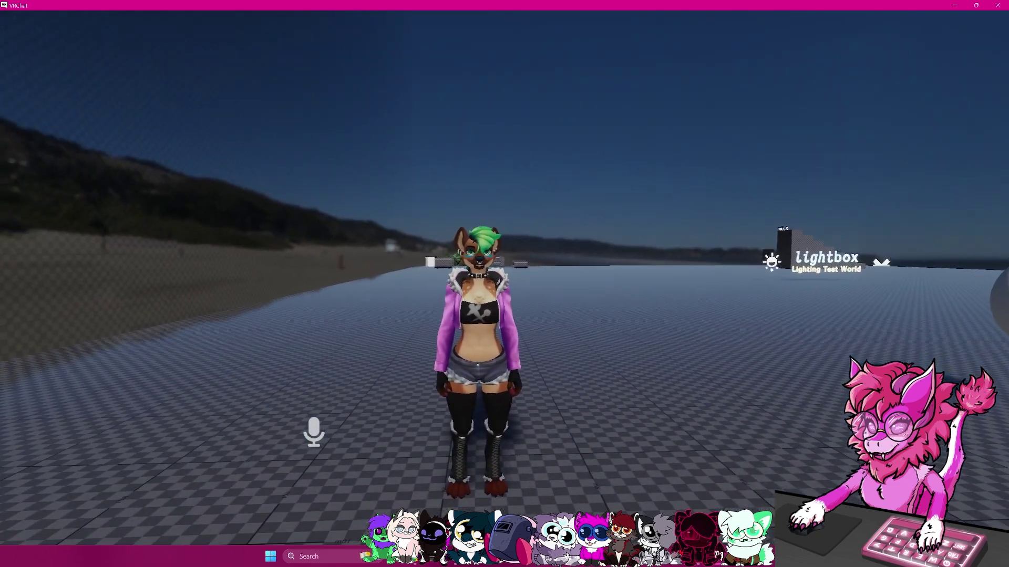
- Open Optimized Hyenid's details from the Avatars page and scroll through its Performance Breakdown (20.47 MB download)
key(Escape)
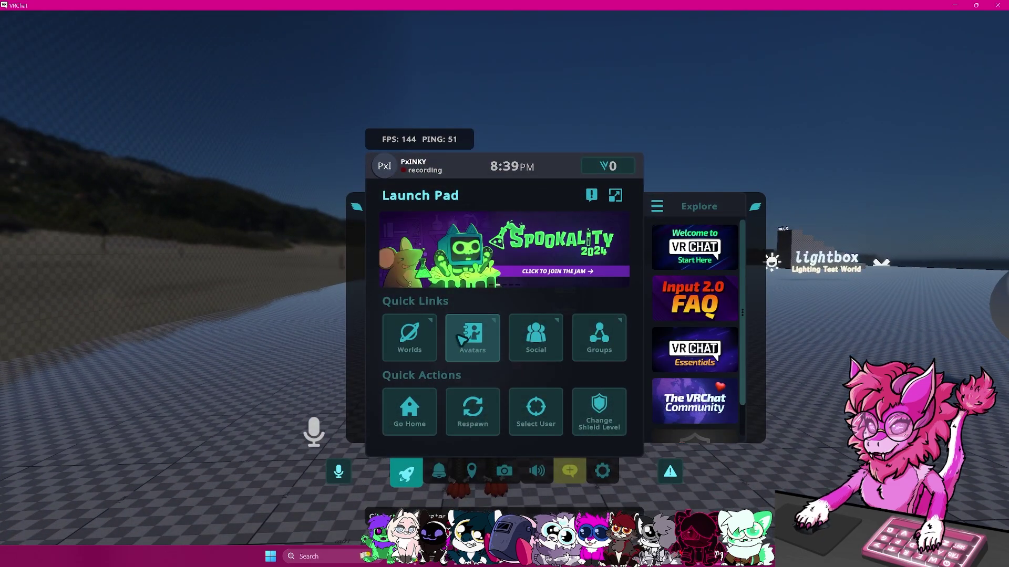
click(460, 340)
click(402, 247)
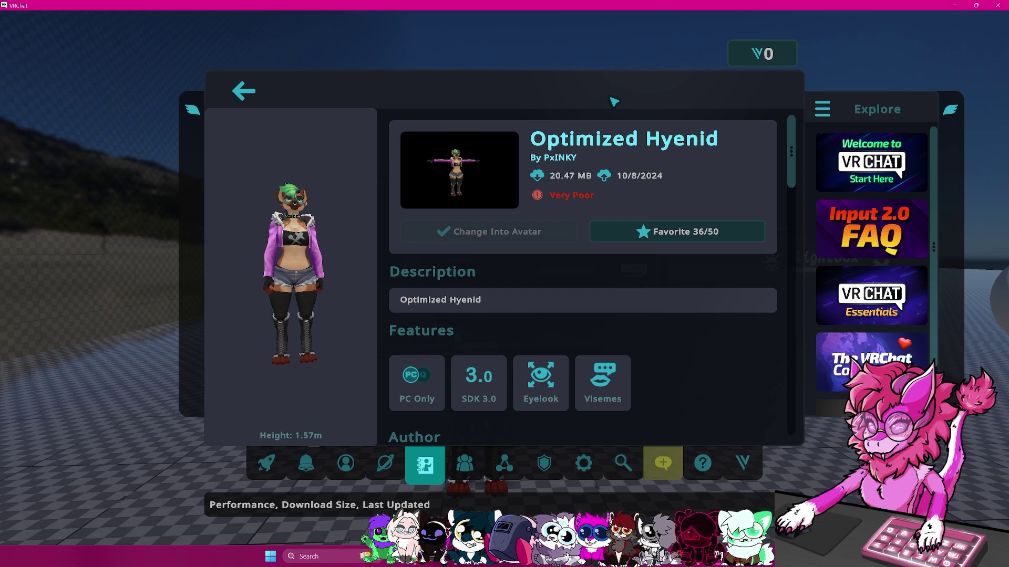
scroll(587, 299, down, 8)
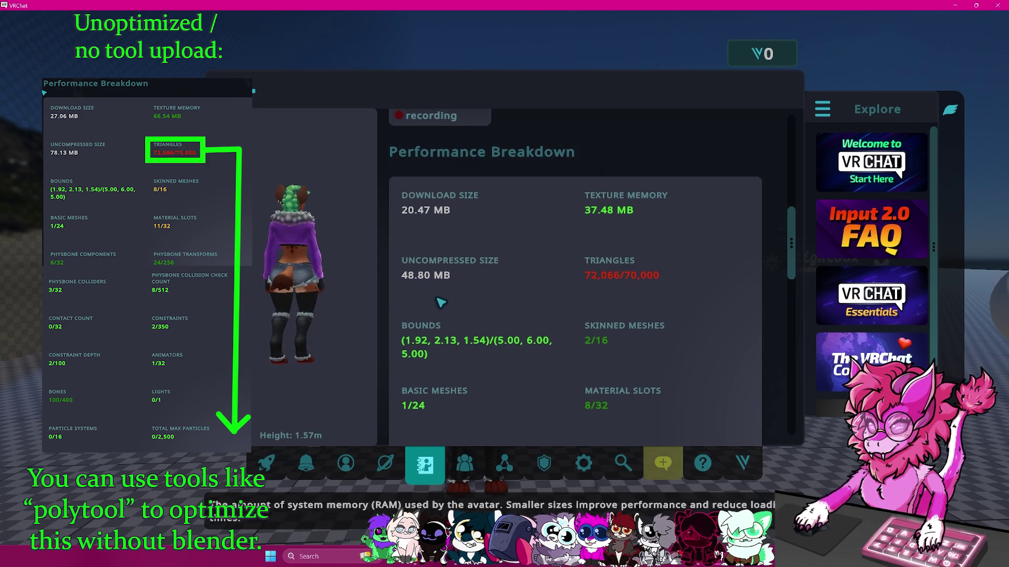
scroll(527, 346, down, 1)
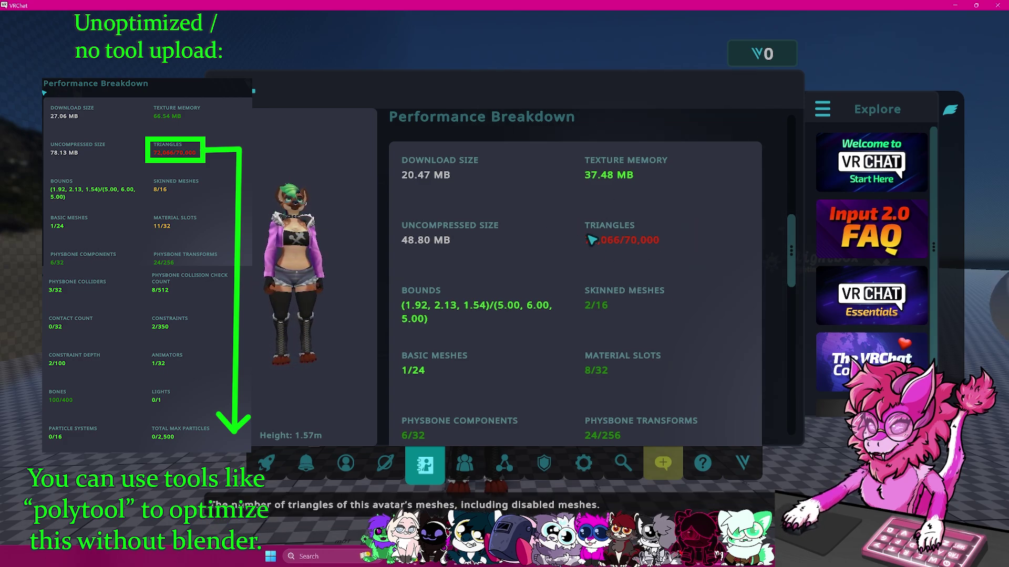
scroll(604, 307, down, 1)
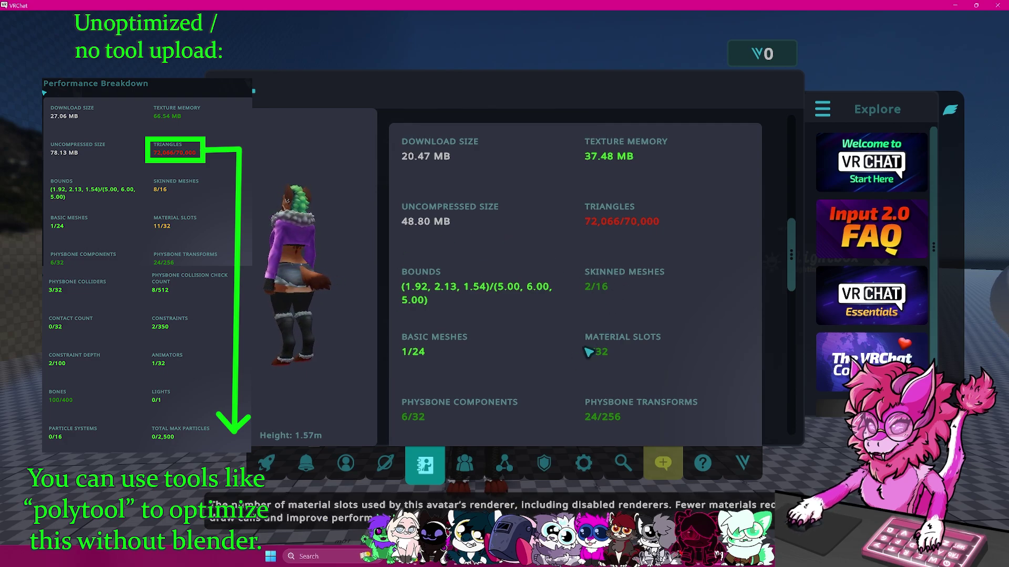
scroll(604, 360, down, 15)
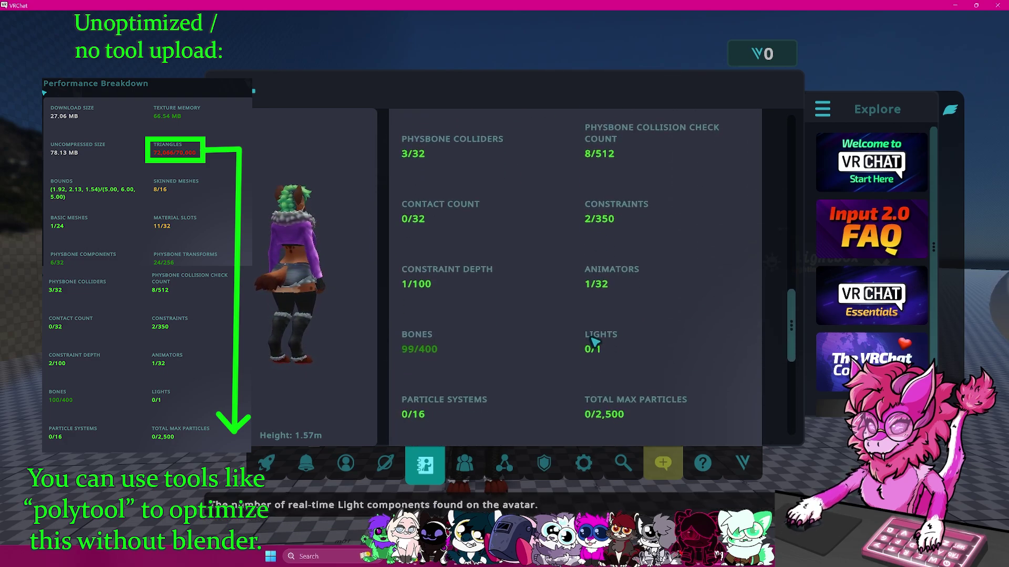
scroll(603, 162, up, 15)
- Return to the avatars list, close the menu, and try the Action Menu's Emission controls and intensity dial
click(345, 87)
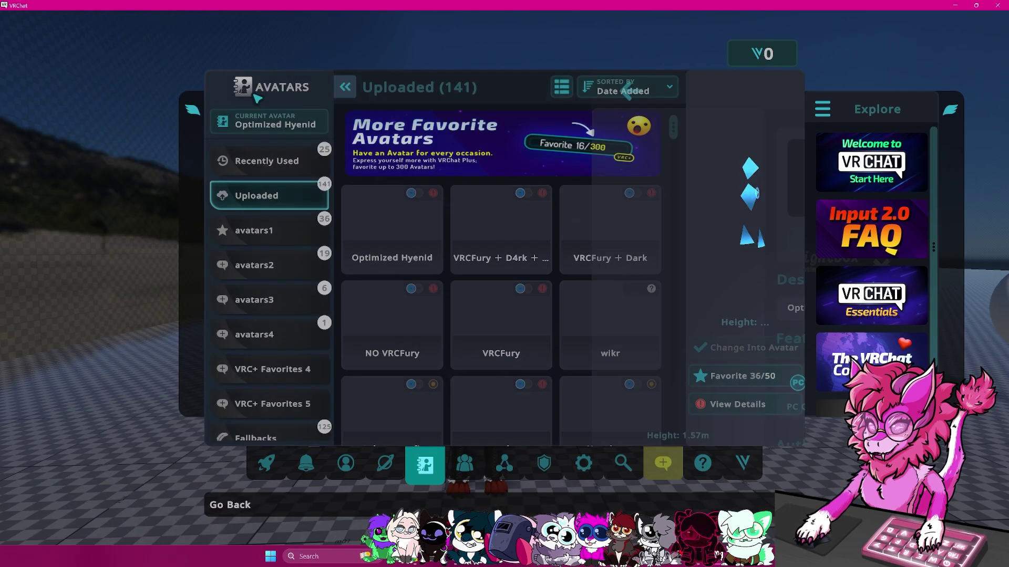
key(Escape)
key(r)
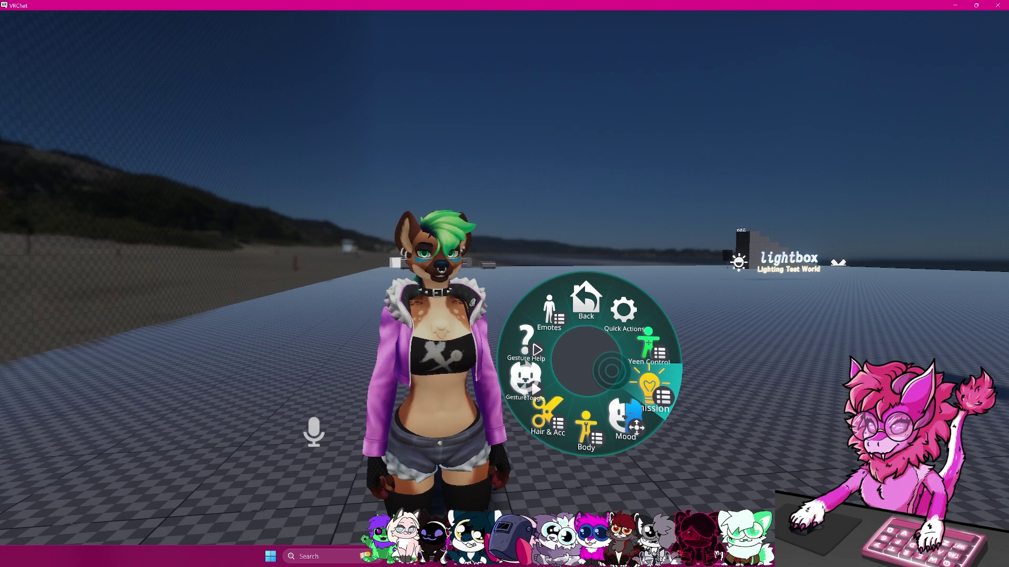
click(611, 370)
click(587, 340)
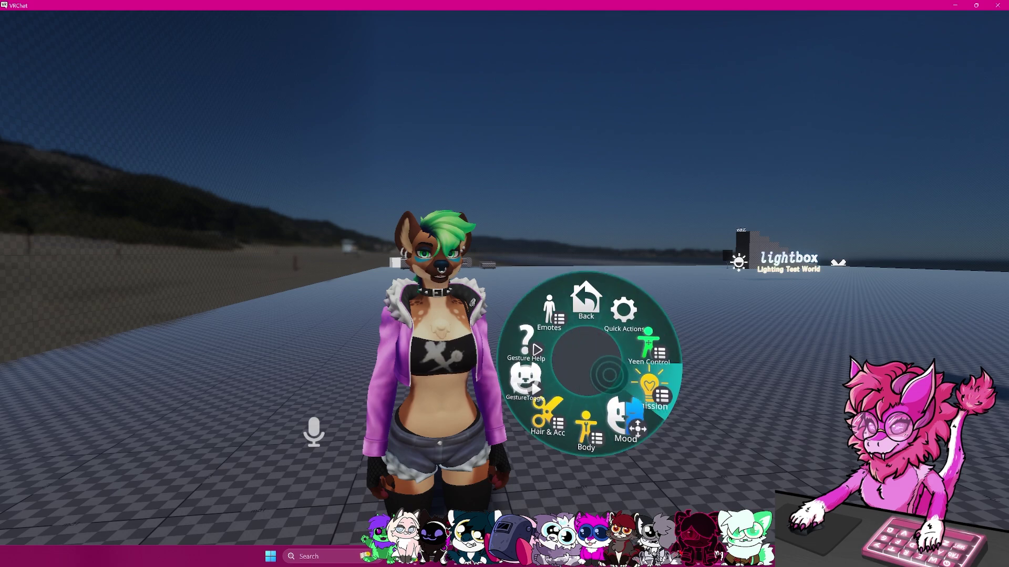
click(609, 375)
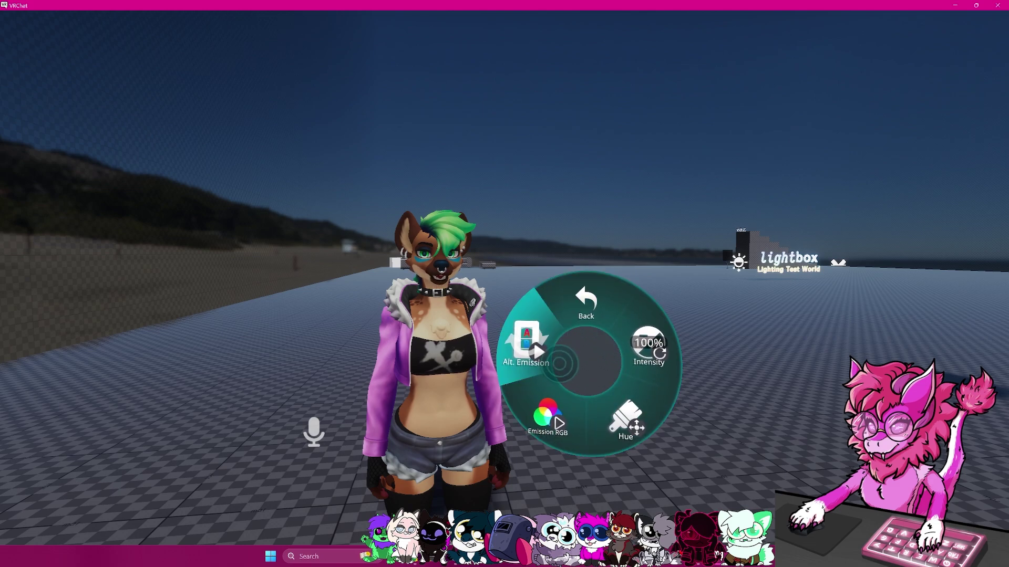
click(609, 350)
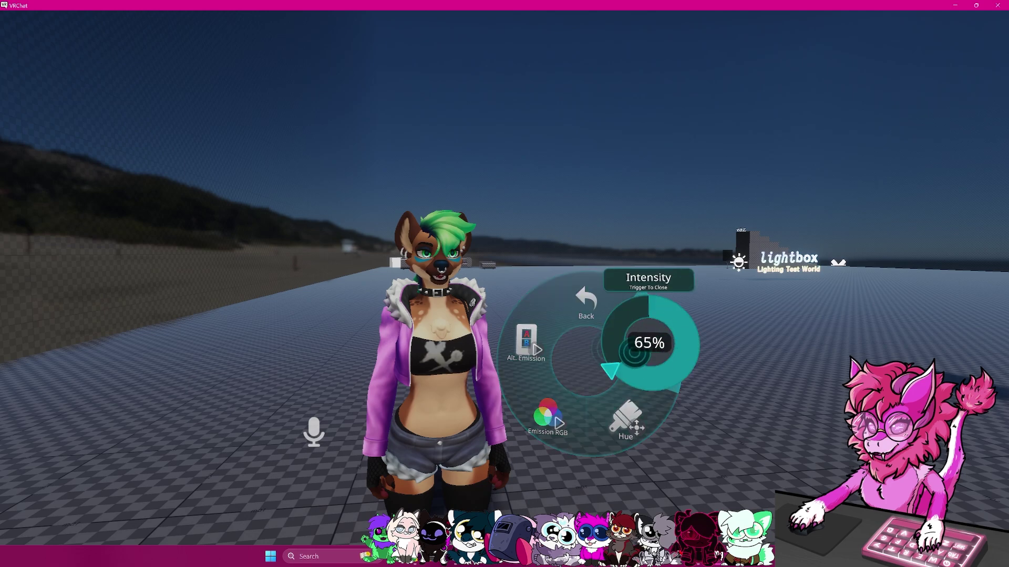
click(642, 319)
click(586, 302)
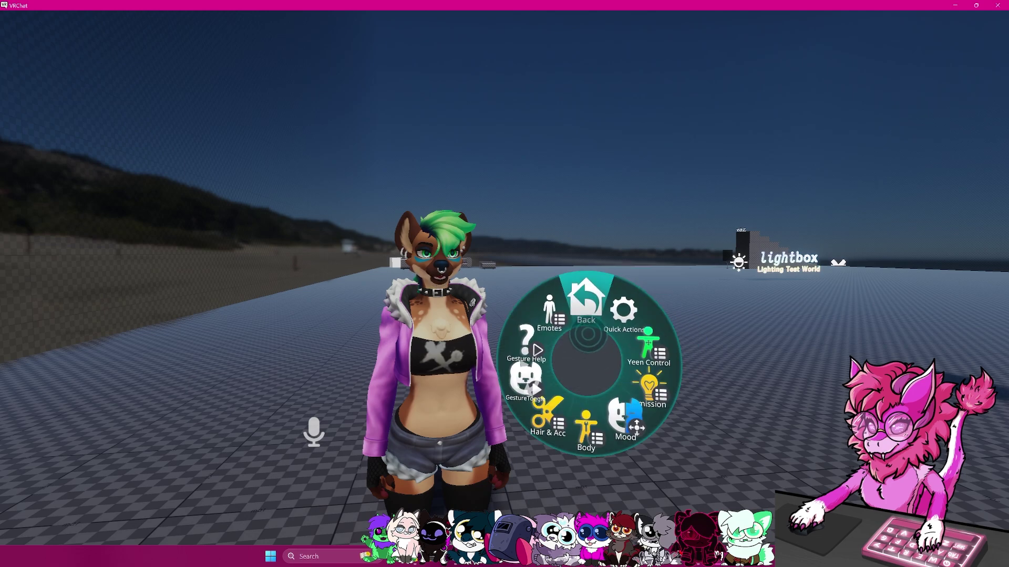
click(611, 370)
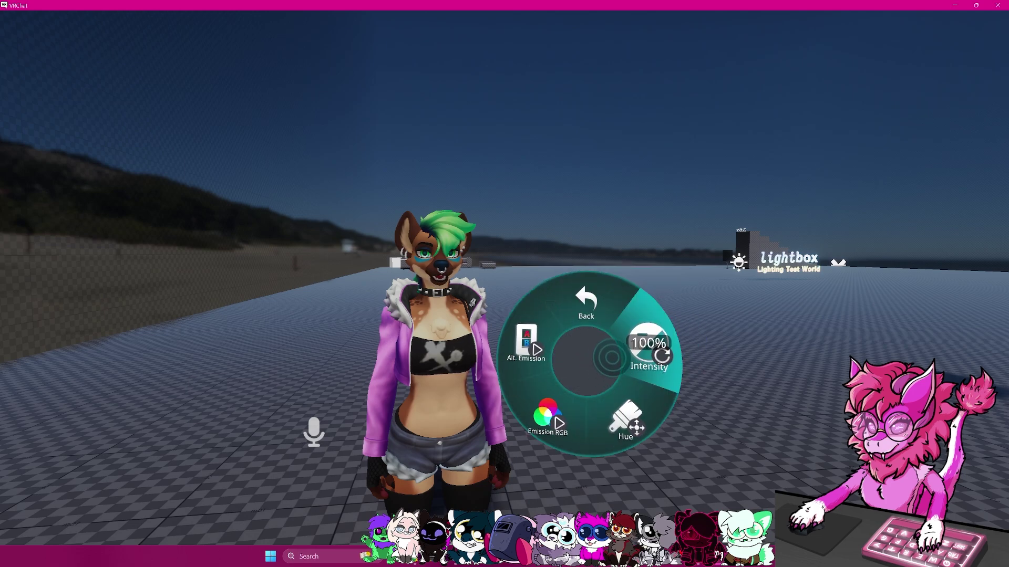
click(582, 336)
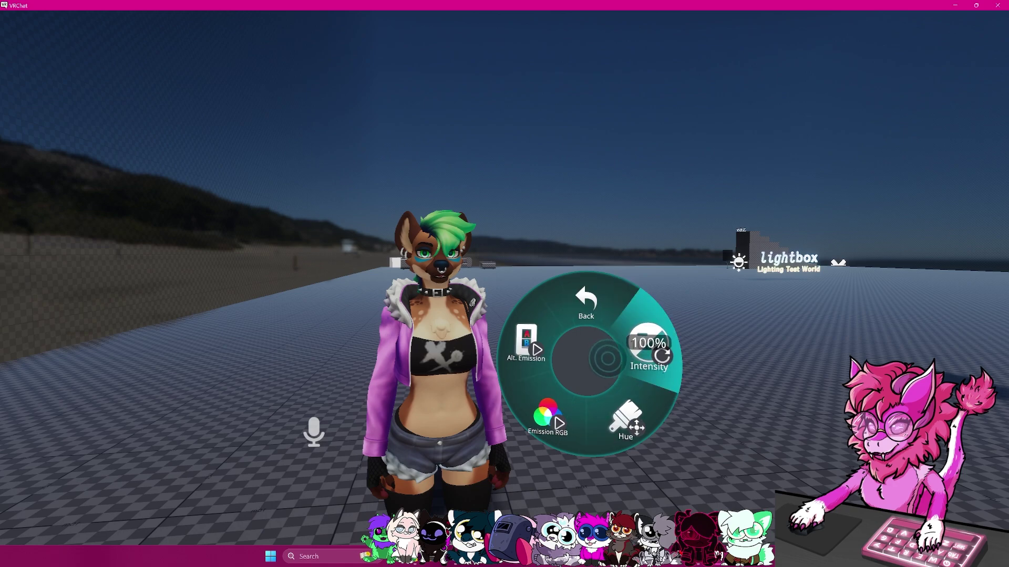
click(581, 336)
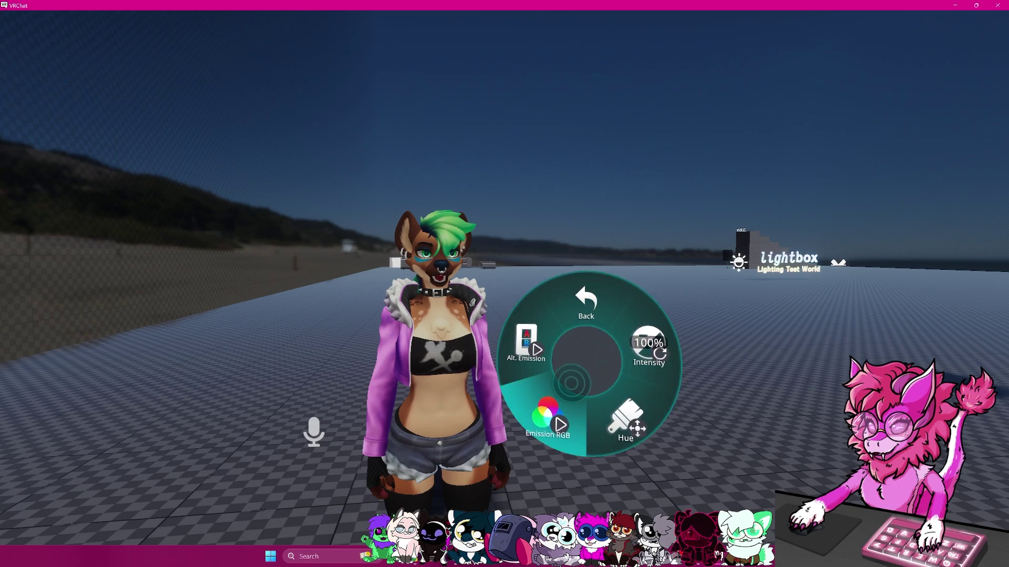
click(596, 336)
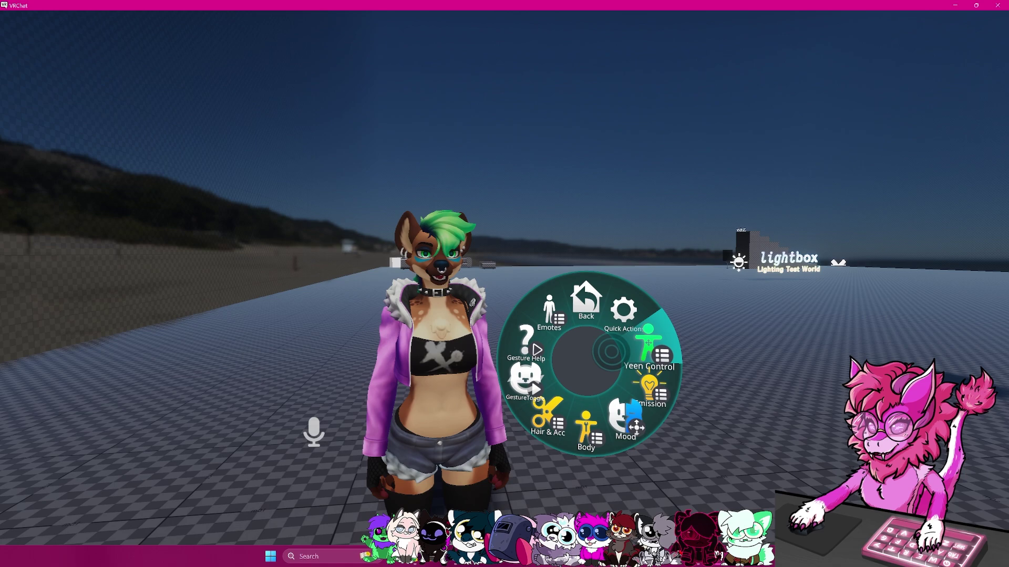
- Test the tail and tongue puppet controls under Yeen Control
click(610, 351)
click(625, 349)
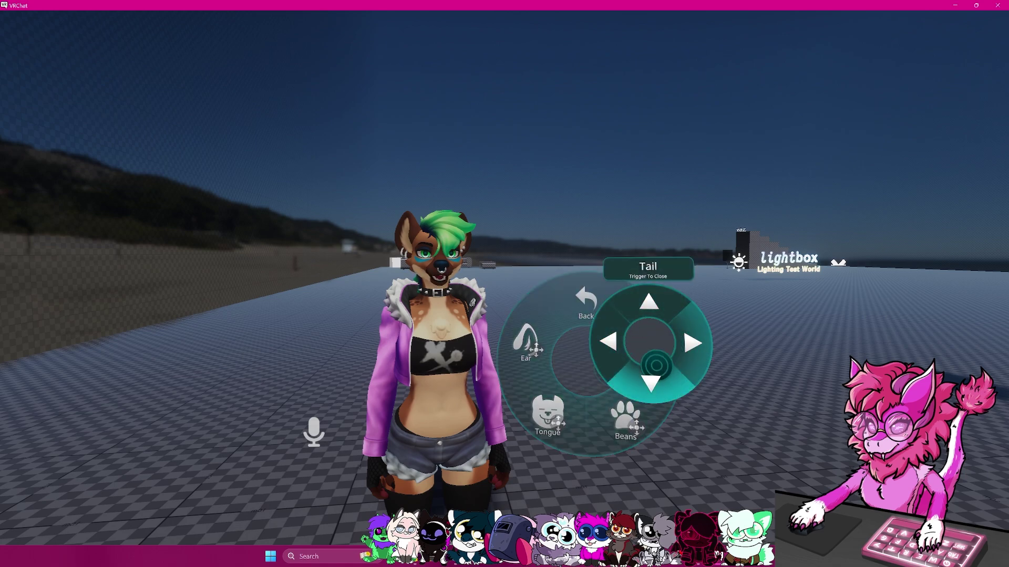
click(672, 335)
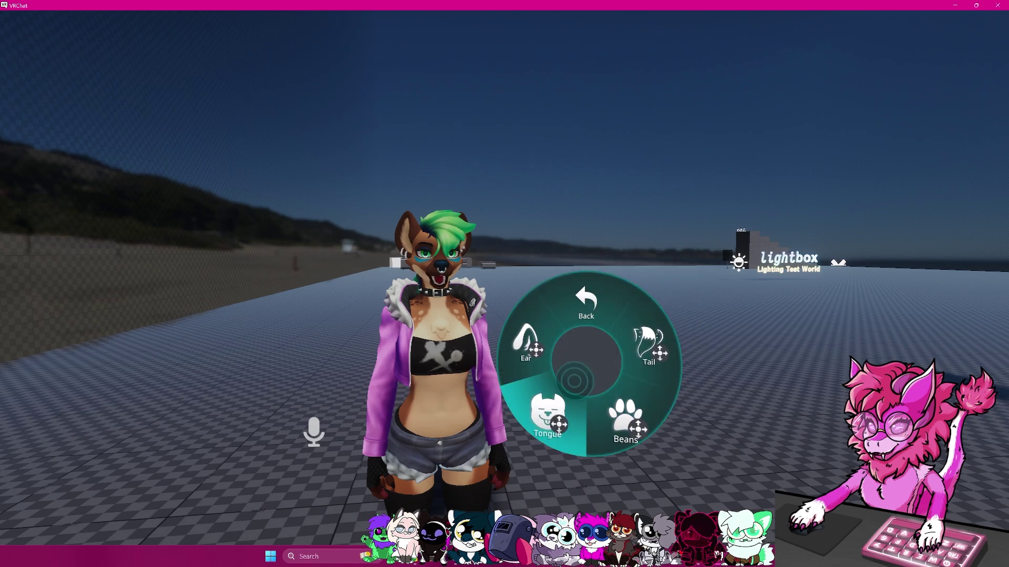
click(548, 413)
click(545, 413)
click(585, 335)
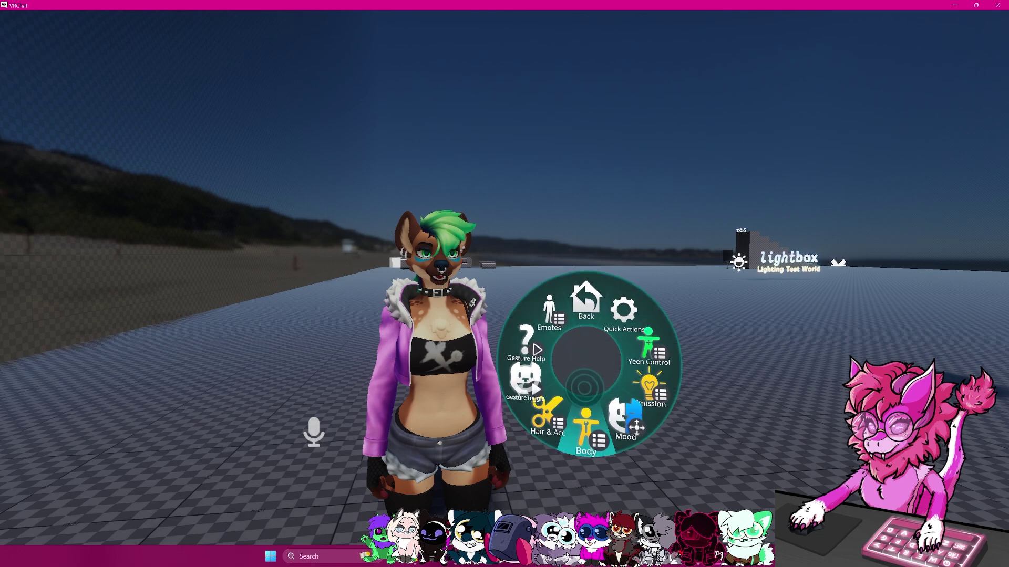
- Switch the avatar to the Hair B hairstyle and turn the green hair off
click(547, 423)
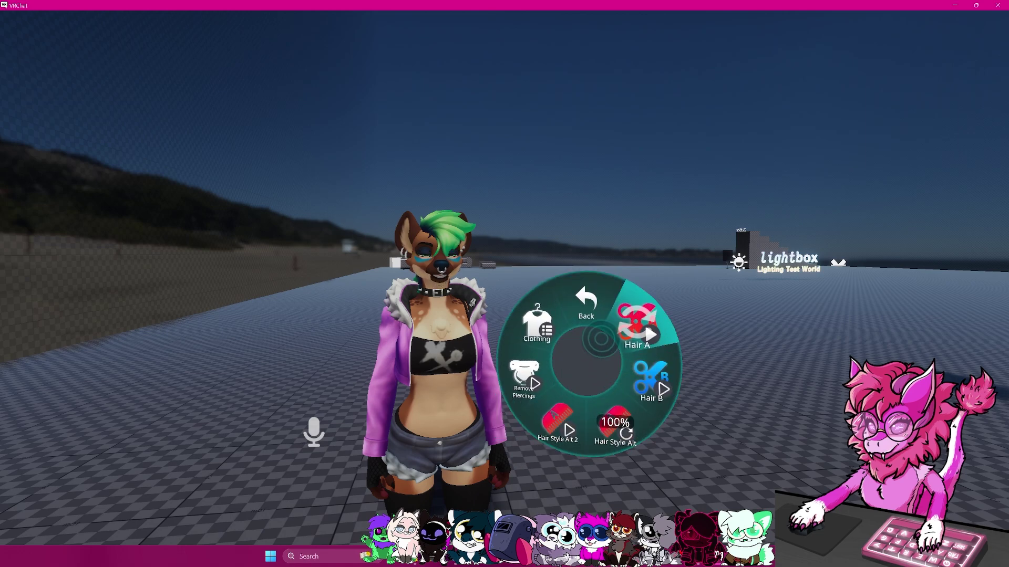
click(652, 389)
click(611, 369)
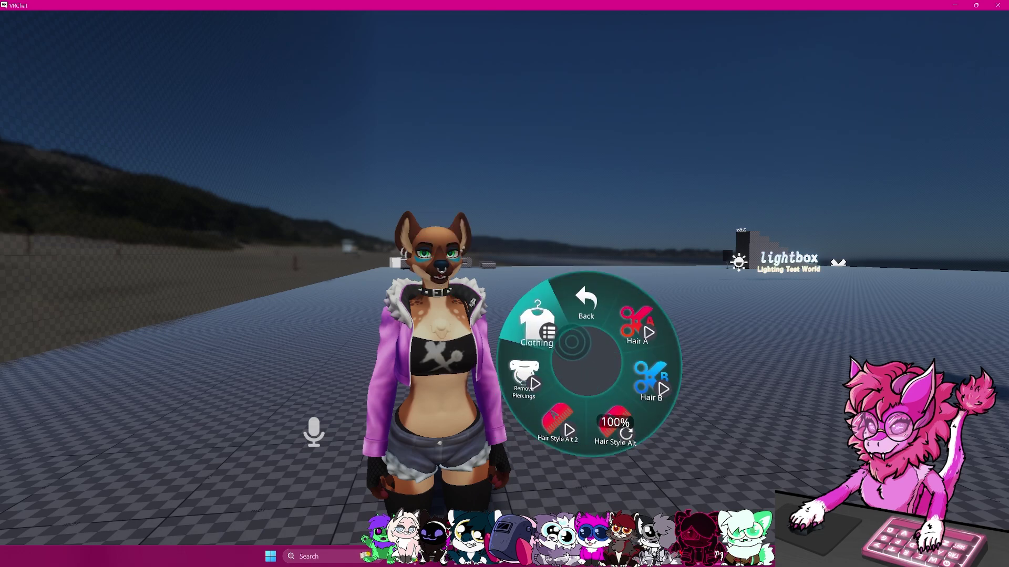
- Toggle OutfitPartA, OutfitPartB and OutfitPartC off and back on, then restore the green hair
click(569, 340)
click(608, 364)
click(586, 385)
click(564, 366)
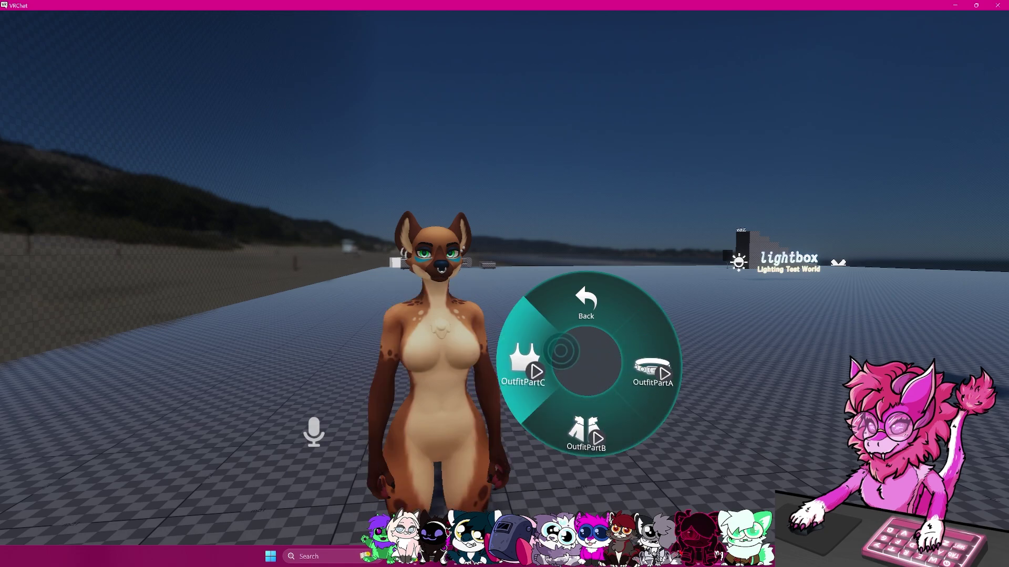
click(563, 352)
click(586, 386)
click(609, 363)
click(593, 337)
click(604, 345)
click(588, 338)
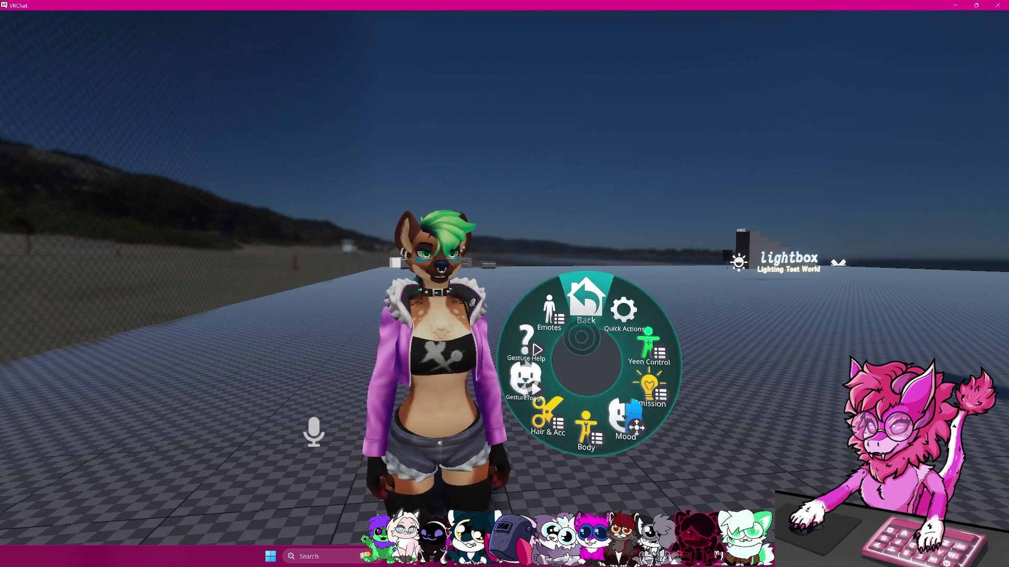
- Walk the avatar around the Lightbox and play, then stop, the Dance emote
click(549, 316)
key(s)
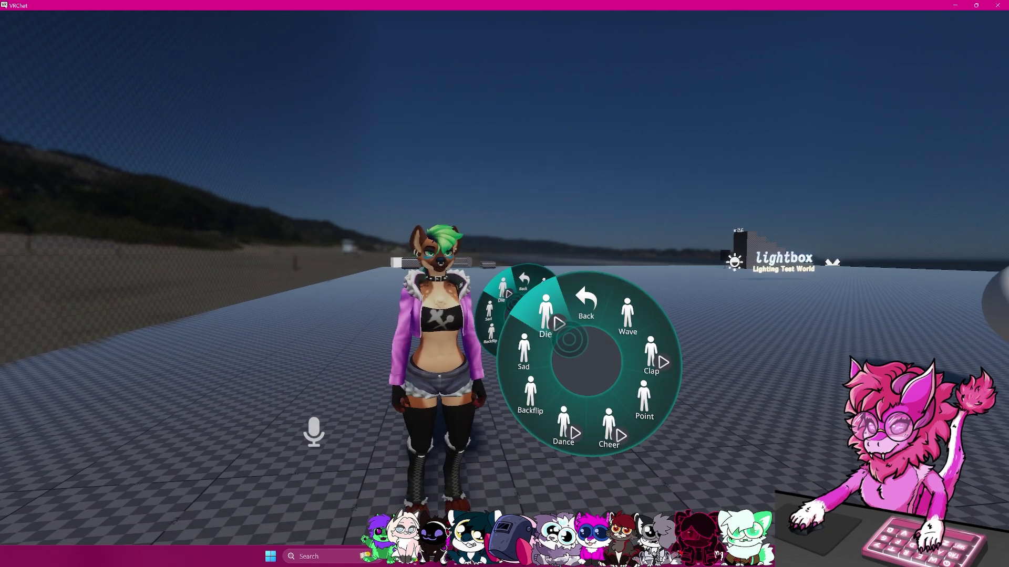
key(w)
click(589, 338)
click(589, 337)
key(s)
key(w)
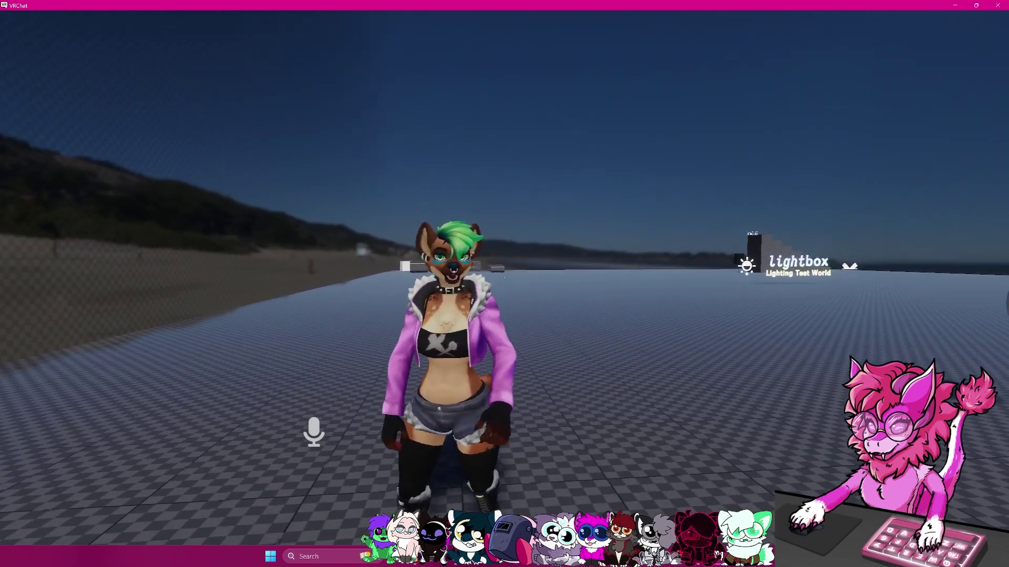
key(r)
click(571, 341)
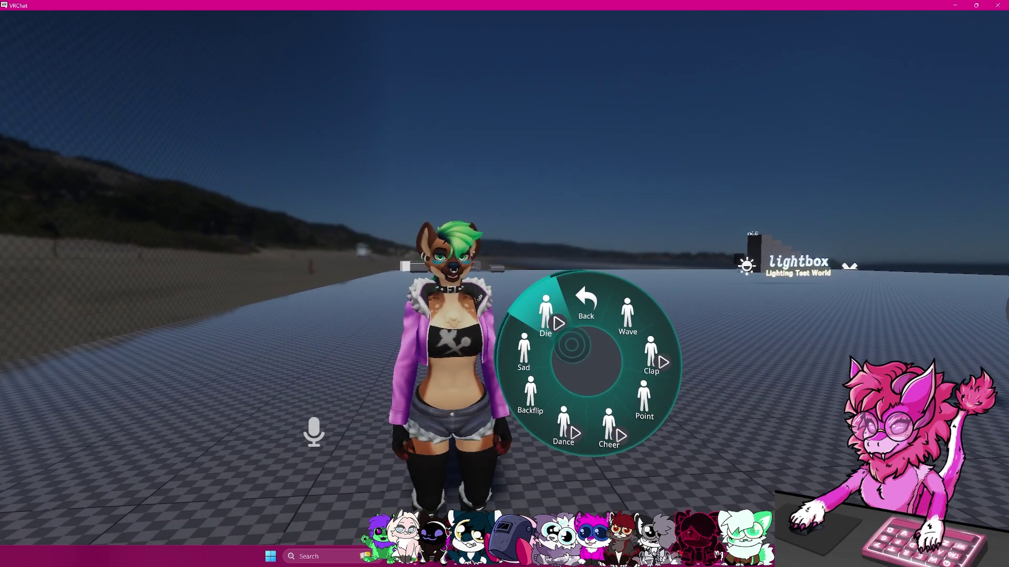
click(580, 384)
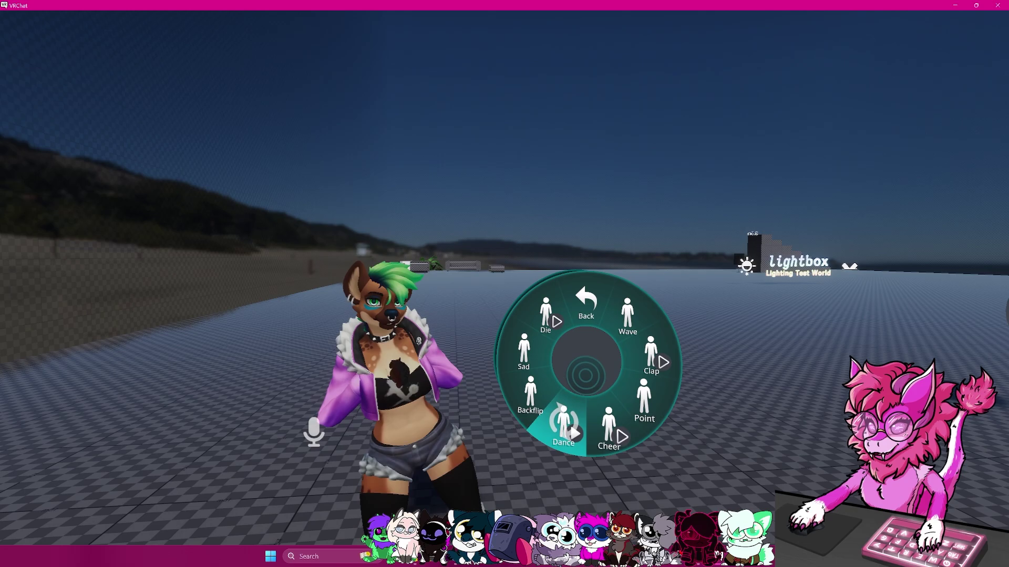
click(577, 383)
key(r)
key(s)
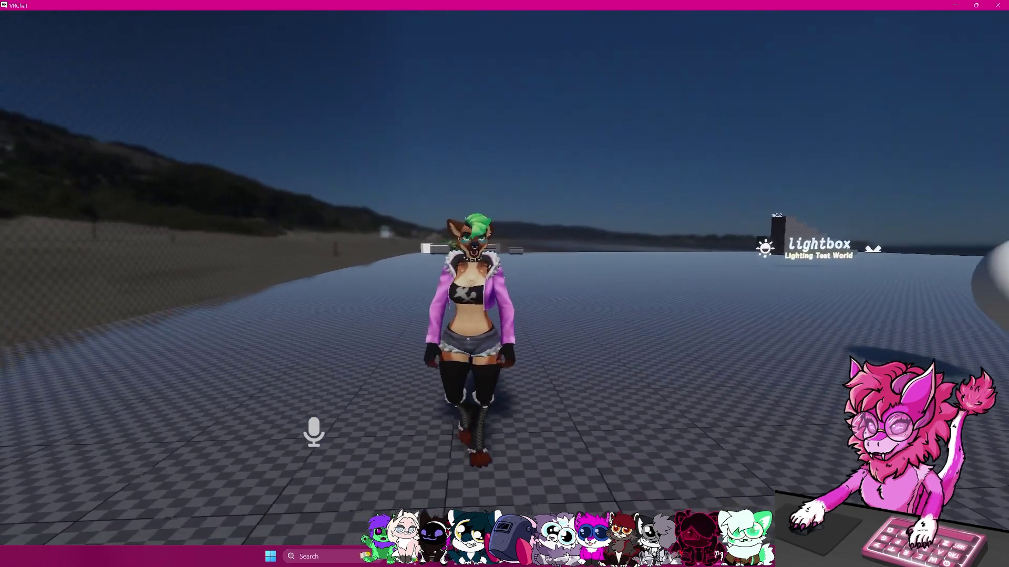
key(w)
key(s)
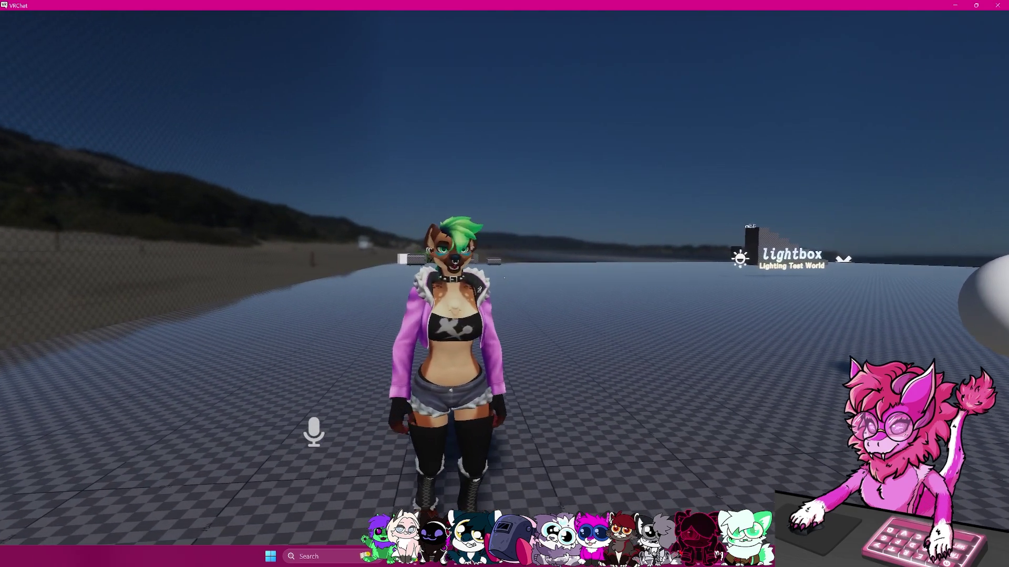
key(r)
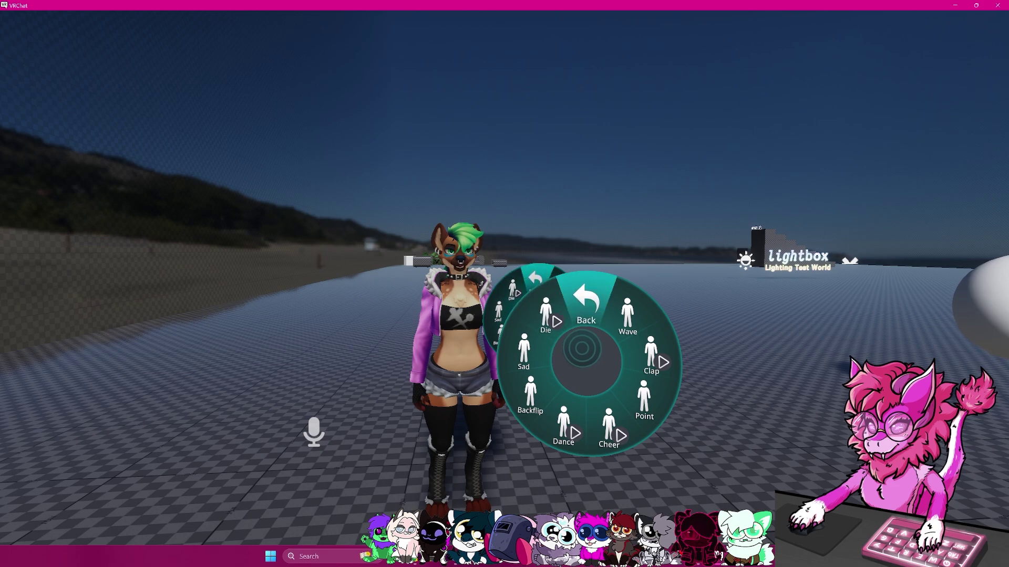
- Switch back to the Unity editor's VRChat SDK builder validations
key(alt+Tab)
key(alt+Tab)
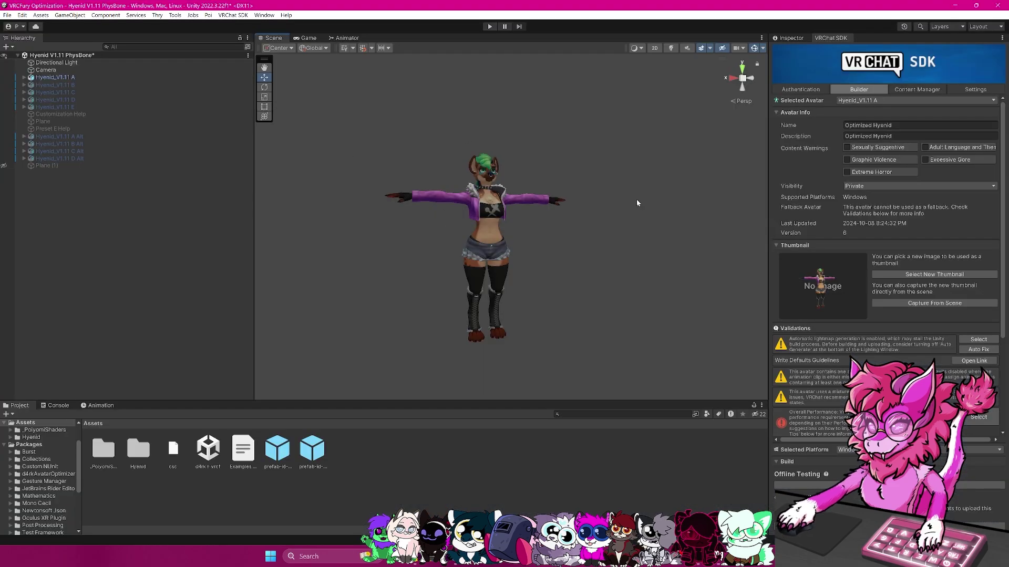
scroll(842, 387, down, 1)
scroll(842, 387, down, 4)
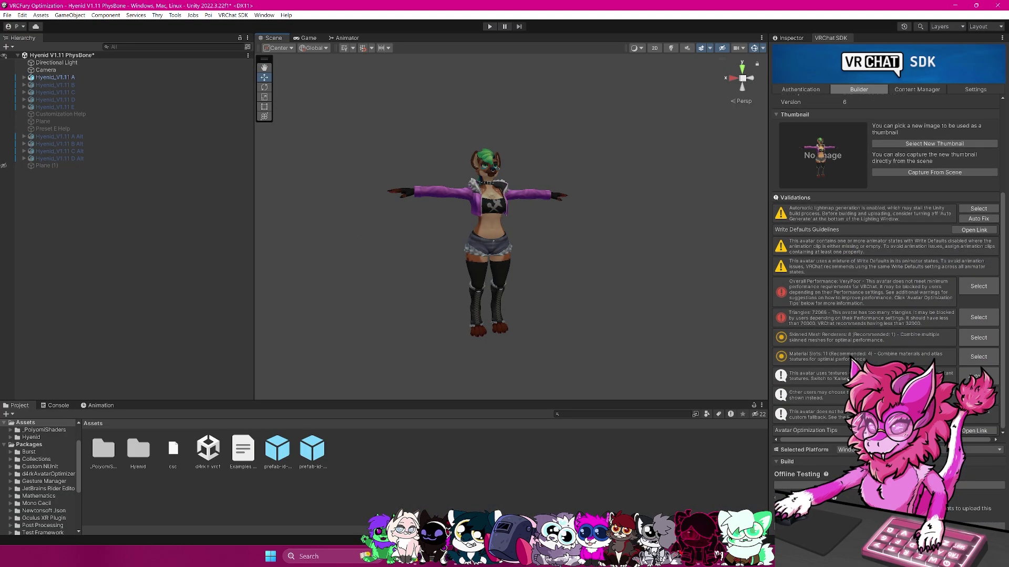
- Add a Fix Write Defaults (VRCFury) component to Hyenid_V1.11 A by searching 'writ'
click(45, 78)
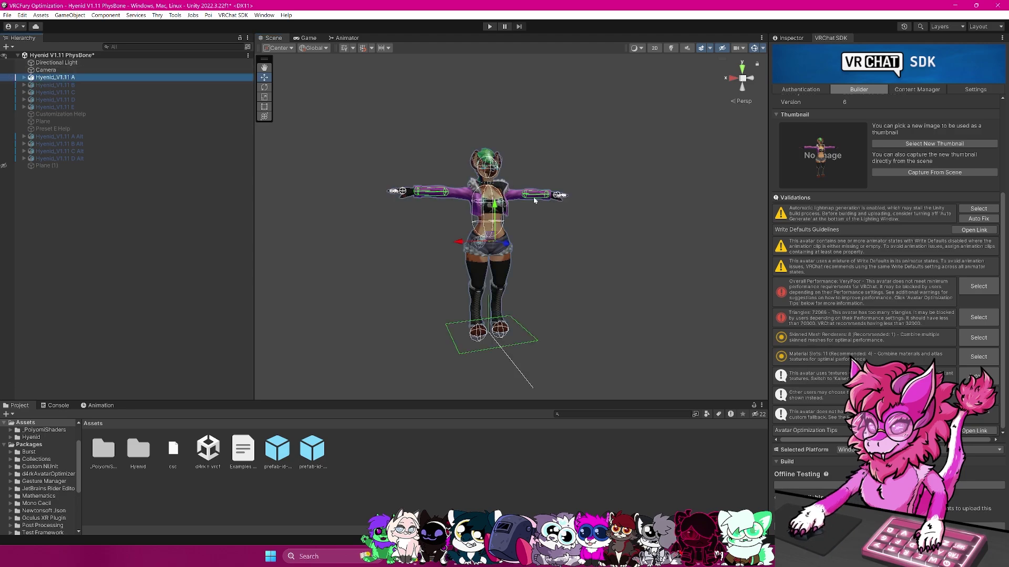
scroll(831, 70, up, 5)
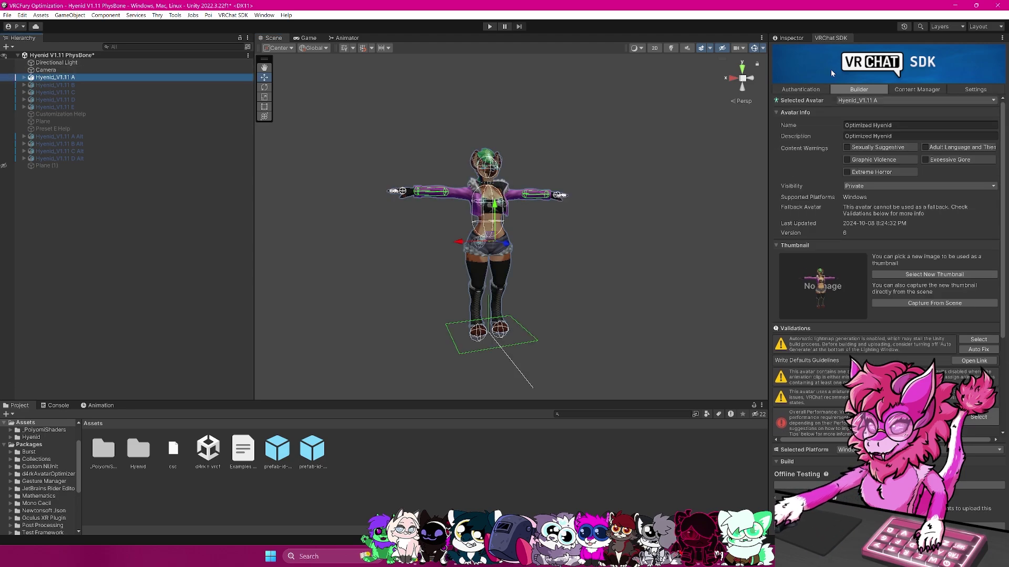
click(790, 38)
scroll(888, 262, down, 15)
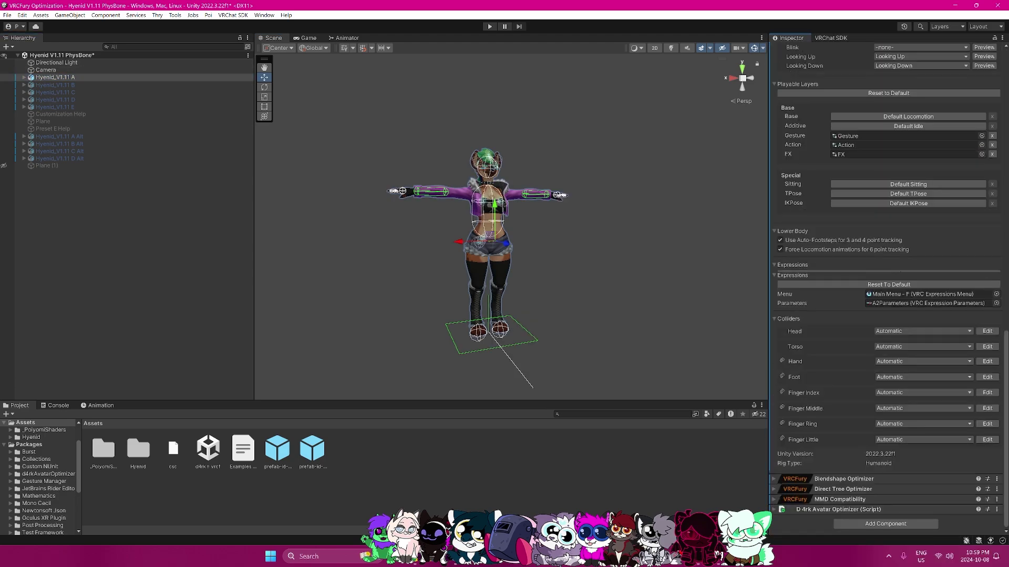
click(881, 522)
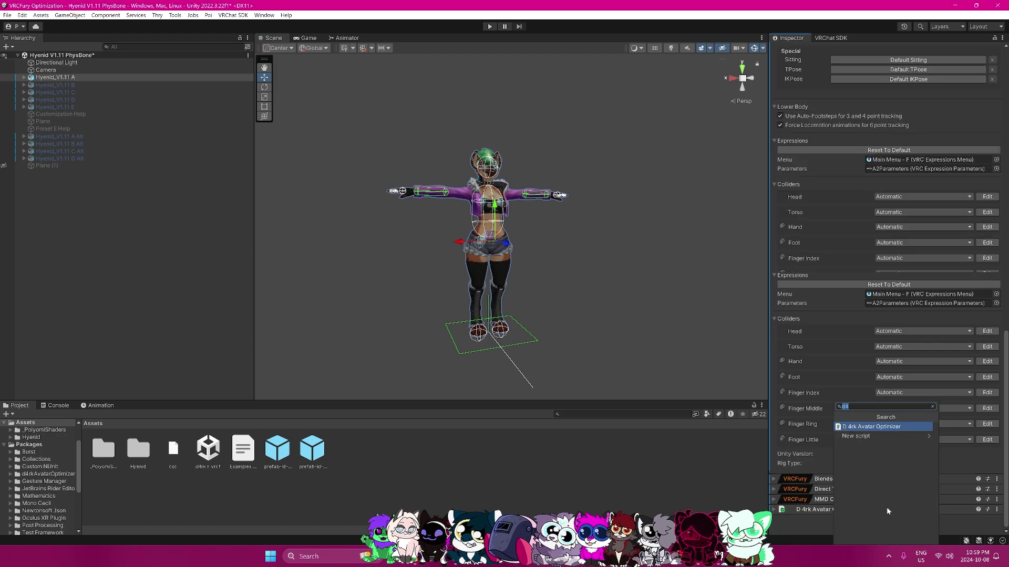
key(BackSpace)
text(write)
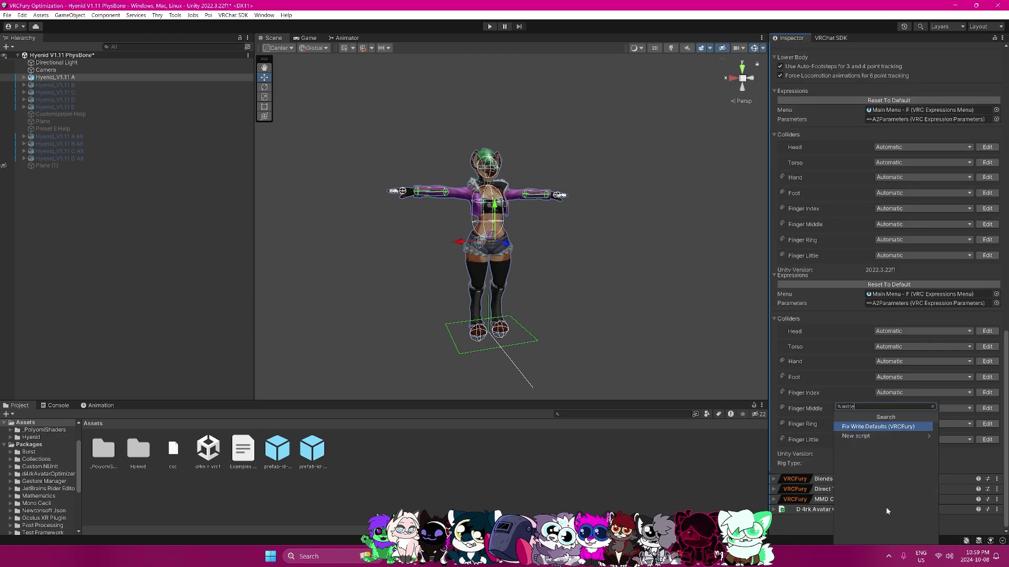
click(887, 426)
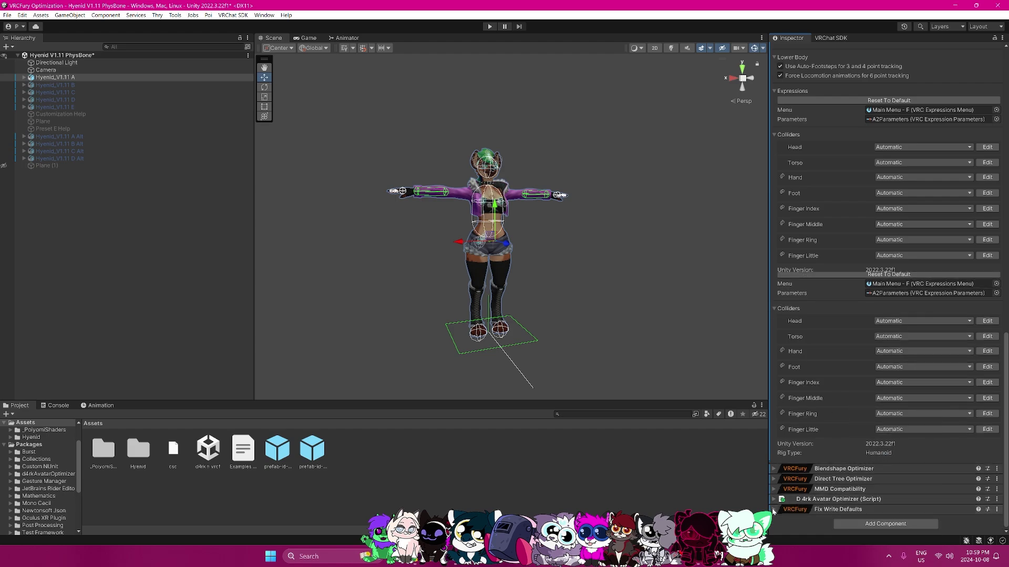
- Set the component's Fix Mode to Disabled and review its debug info
click(772, 511)
scroll(840, 368, down, 5)
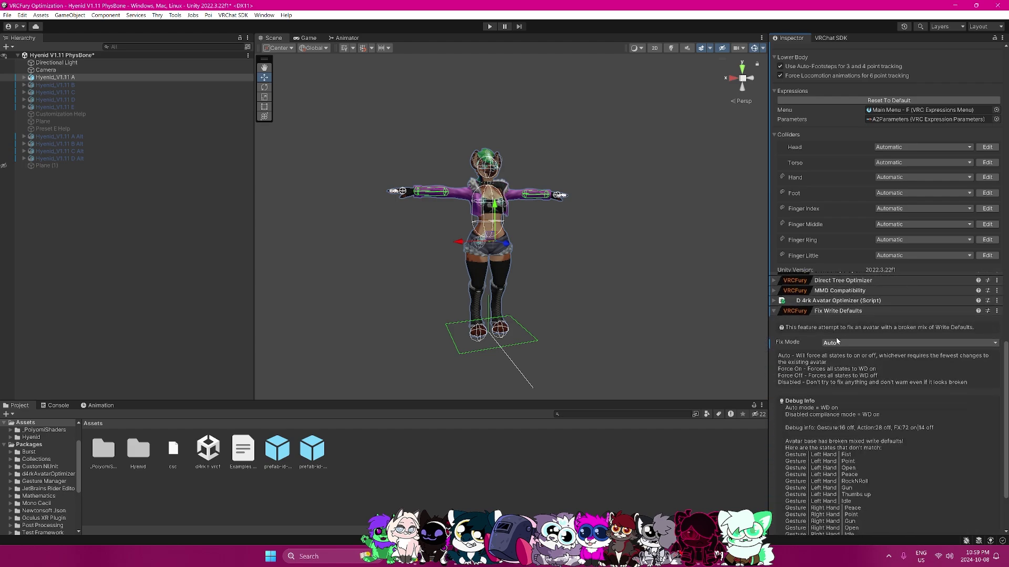
click(836, 342)
click(847, 384)
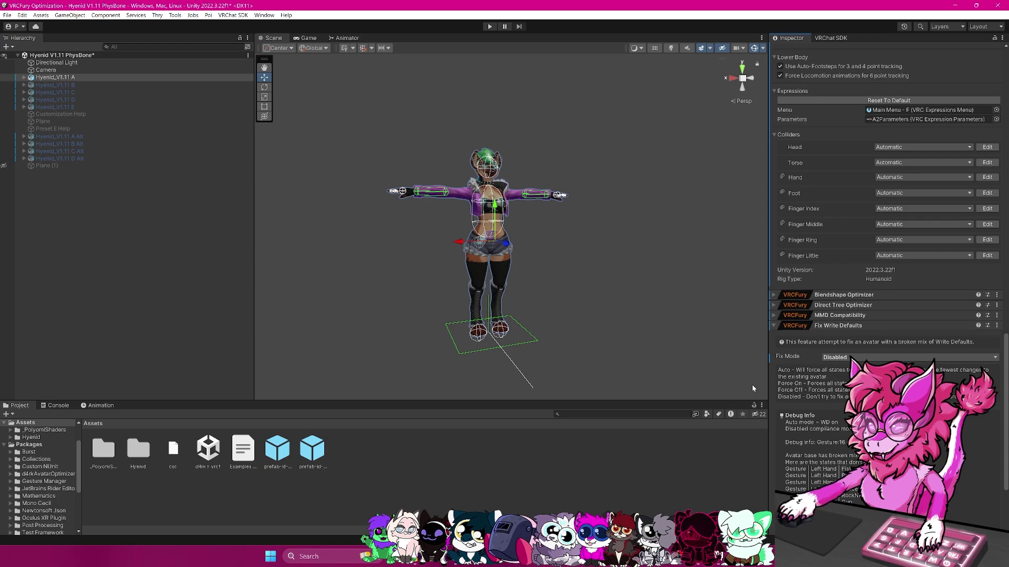
scroll(533, 227, down, 2)
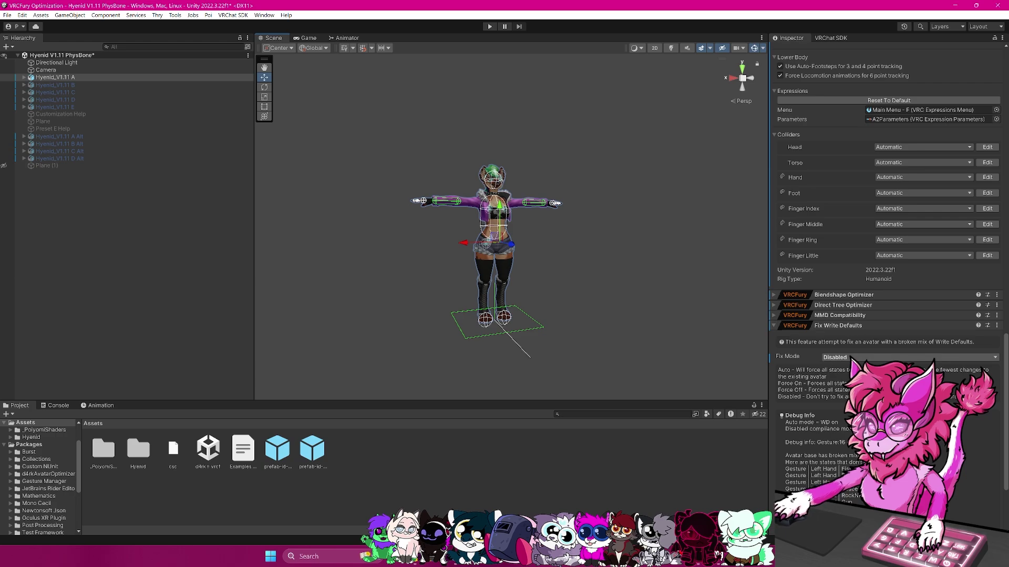
scroll(775, 330, up, 3)
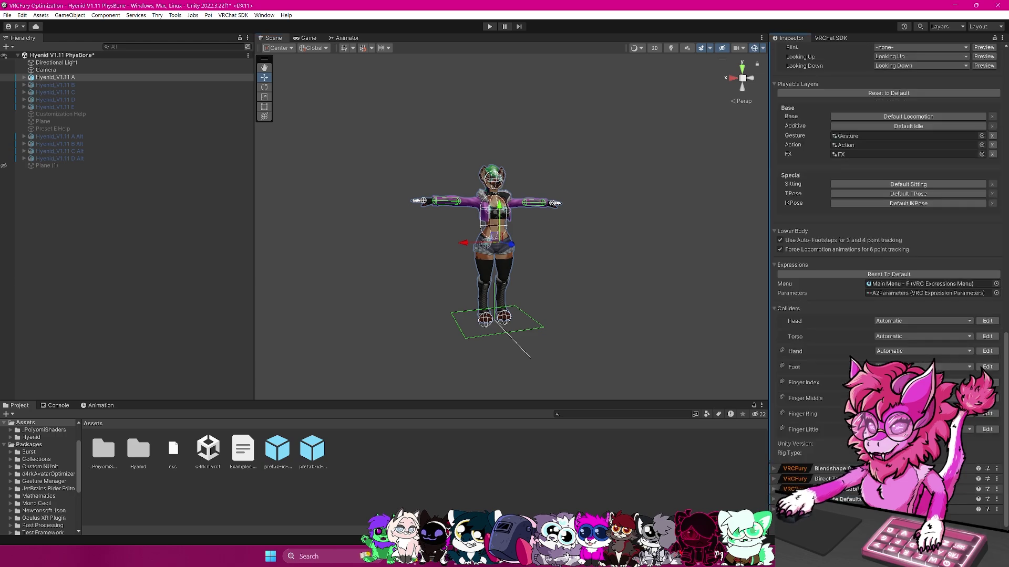
click(24, 78)
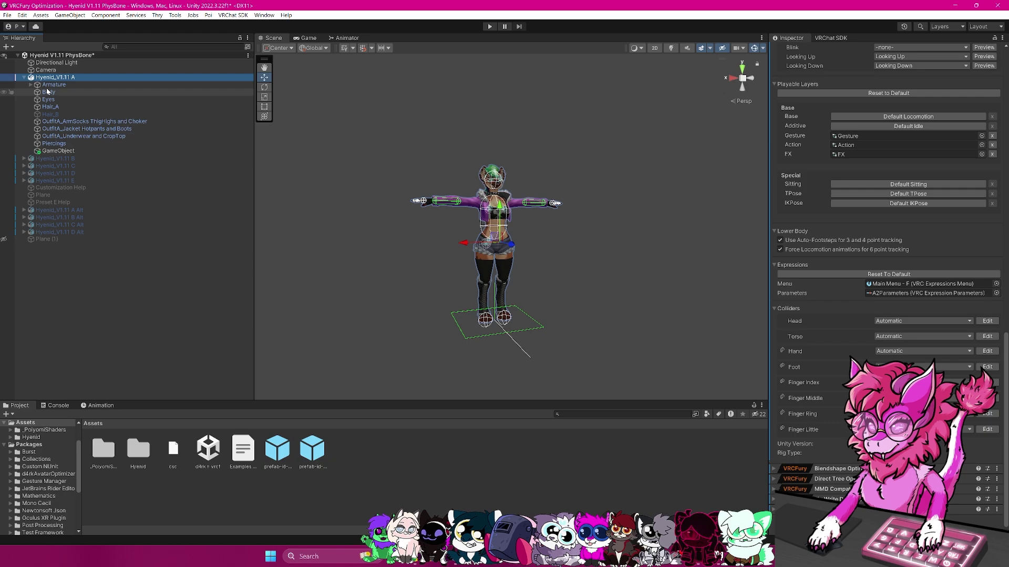
click(48, 92)
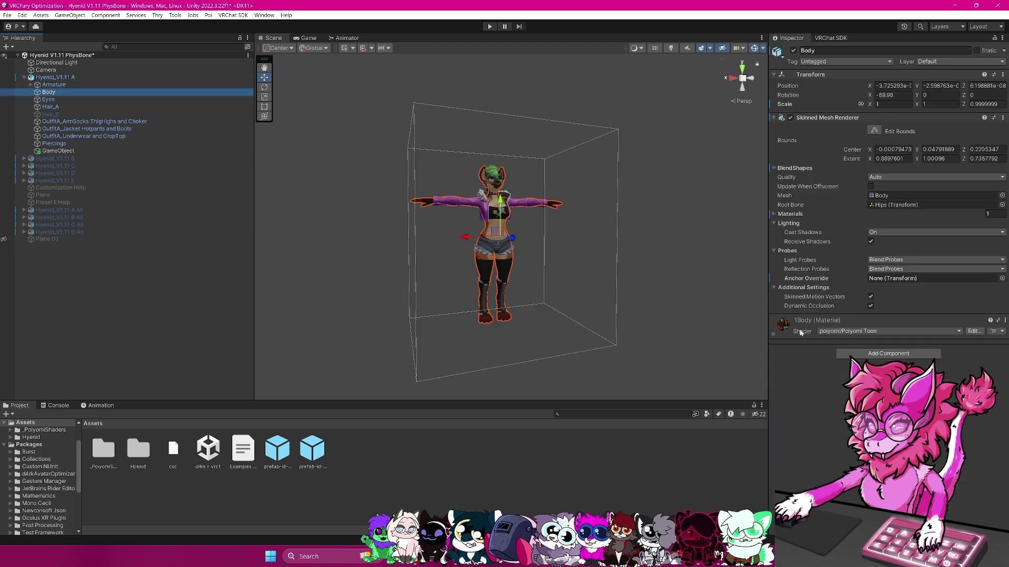
click(773, 334)
double_click(808, 414)
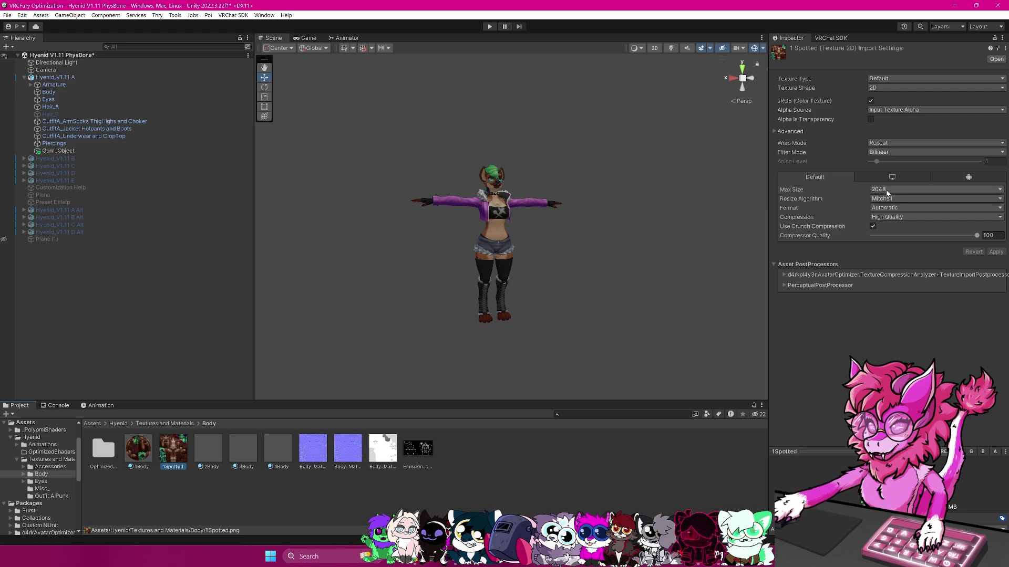
click(890, 188)
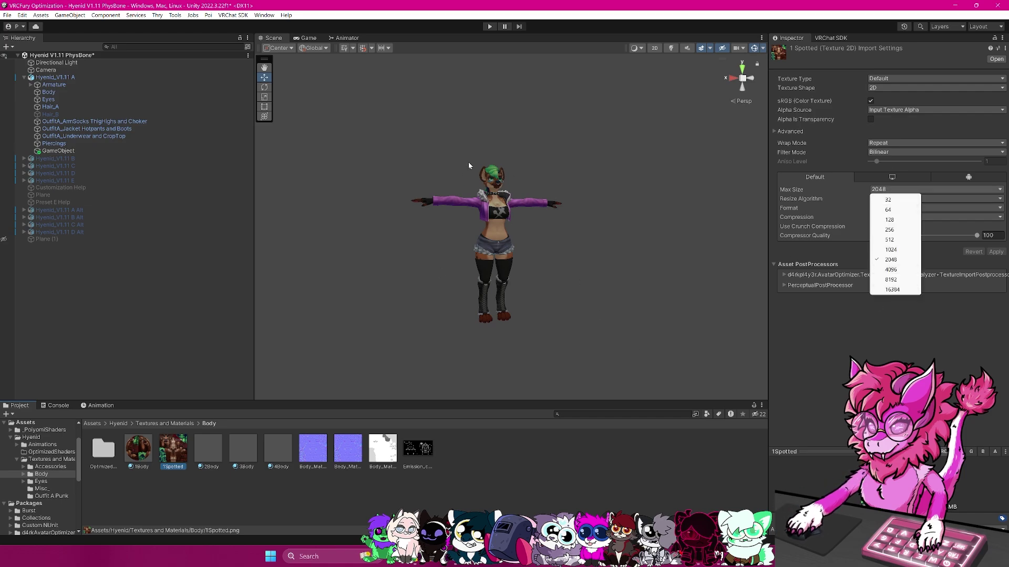
click(530, 174)
scroll(470, 152, up, 2)
middle_drag(471, 145, 471, 189)
scroll(471, 190, up, 10)
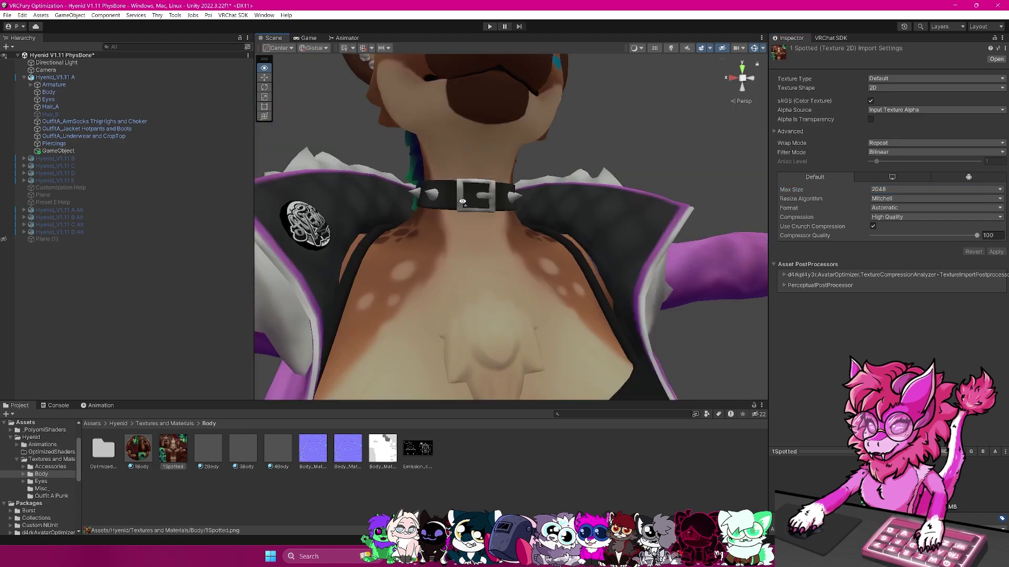
scroll(471, 190, down, 6)
click(890, 190)
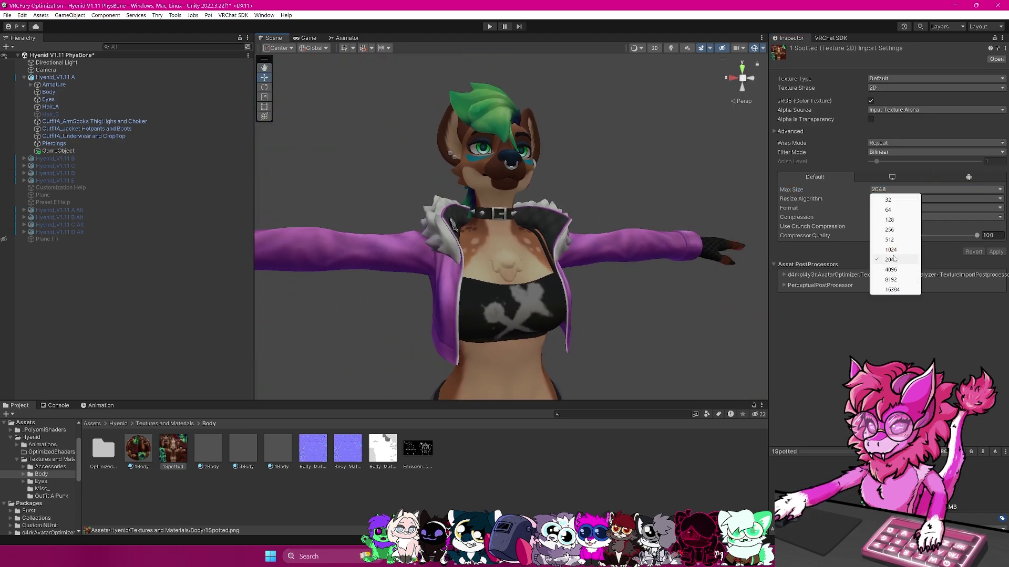
click(626, 311)
click(576, 205)
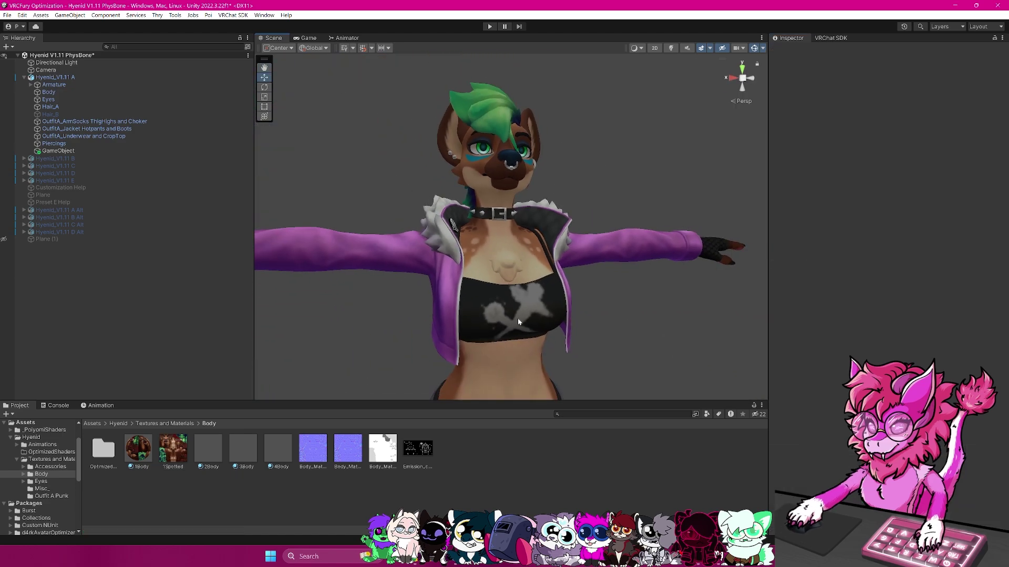
right_drag(518, 322, 528, 318)
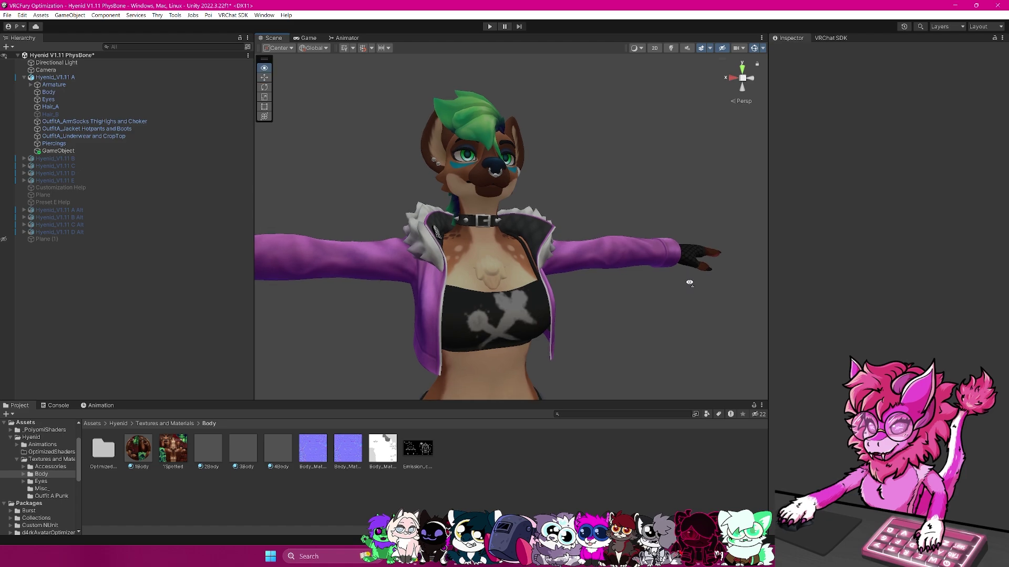
scroll(689, 283, up, 4)
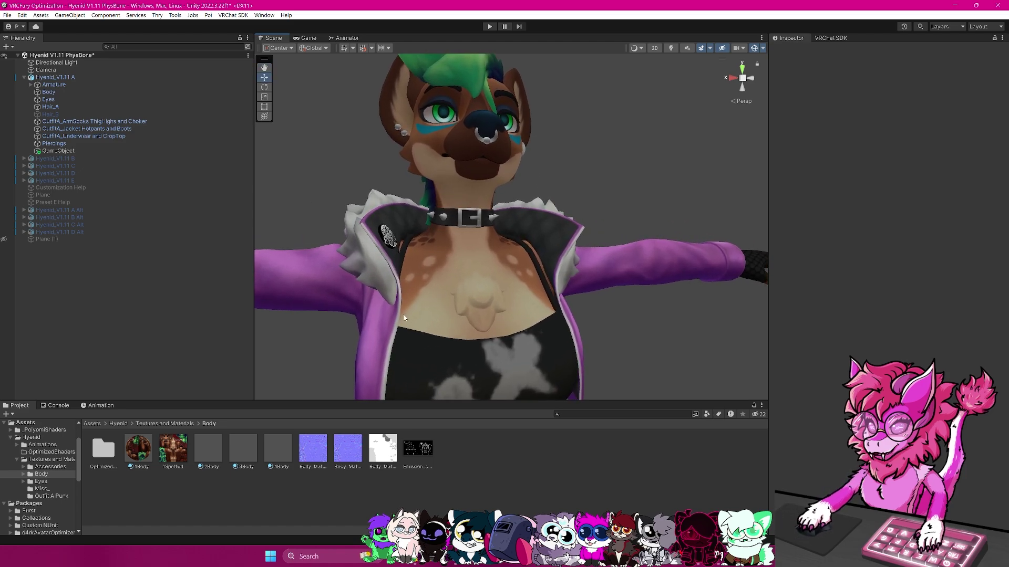
key(s)
right_drag(616, 304, 523, 163)
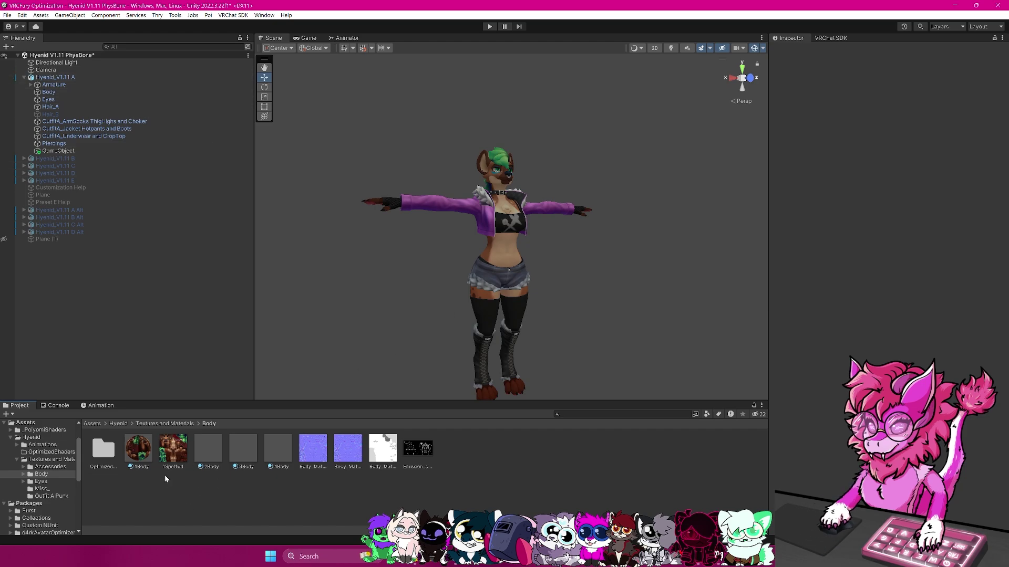
click(173, 451)
click(355, 484)
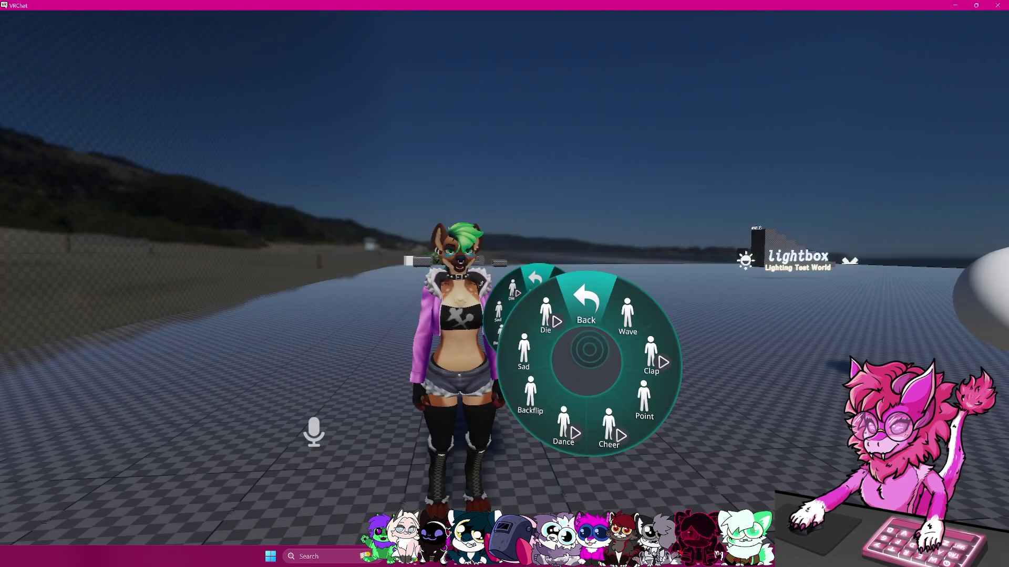
- Preview the VRCFury avatar in the uploaded avatars list and look over its details
key(r)
key(Escape)
click(473, 333)
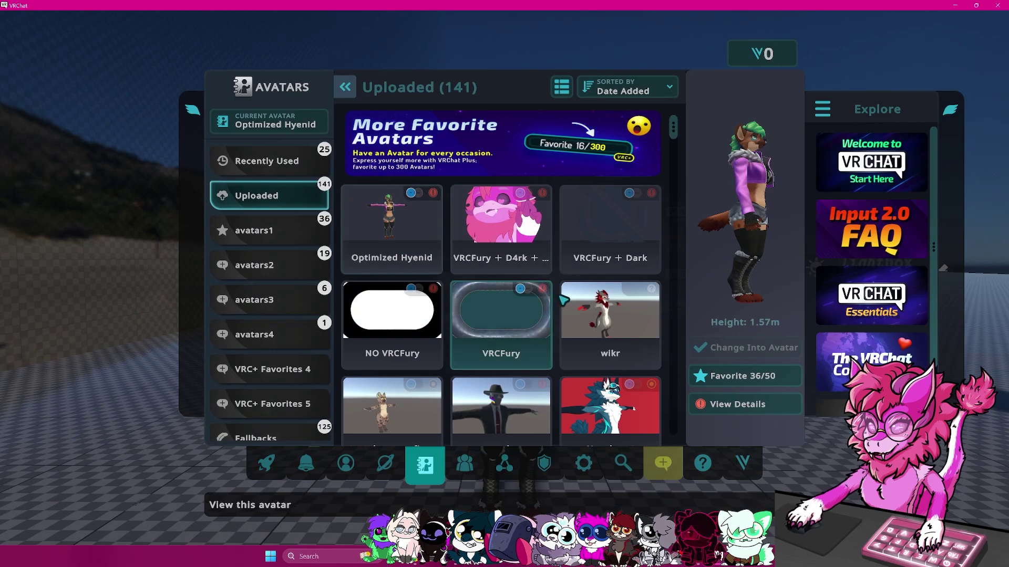
click(470, 329)
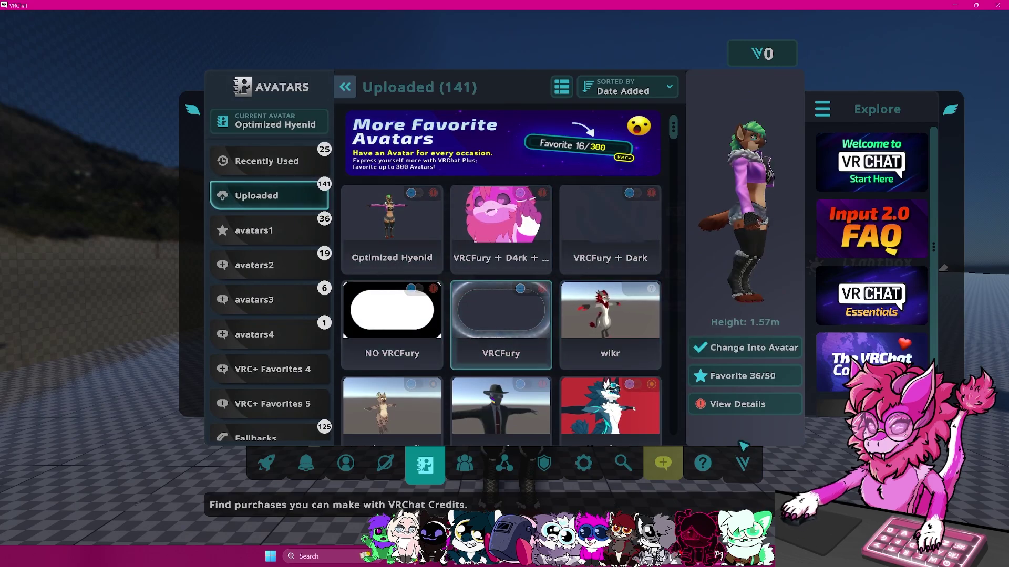
click(745, 404)
scroll(603, 386, down, 3)
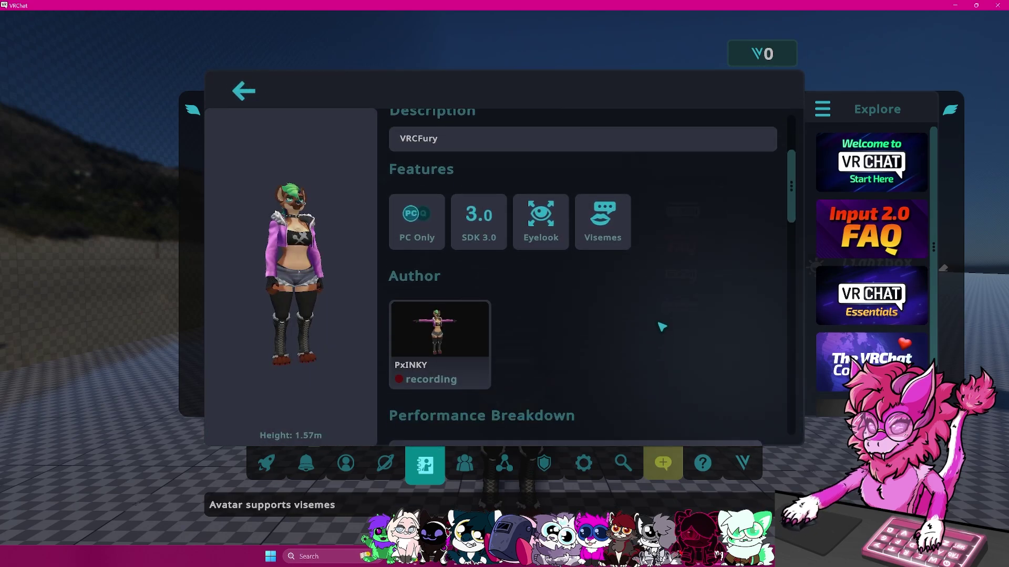
scroll(659, 327, up, 2)
click(243, 91)
- Change into the NO VRCFury avatar and check its expressions options in the Action Menu
click(394, 339)
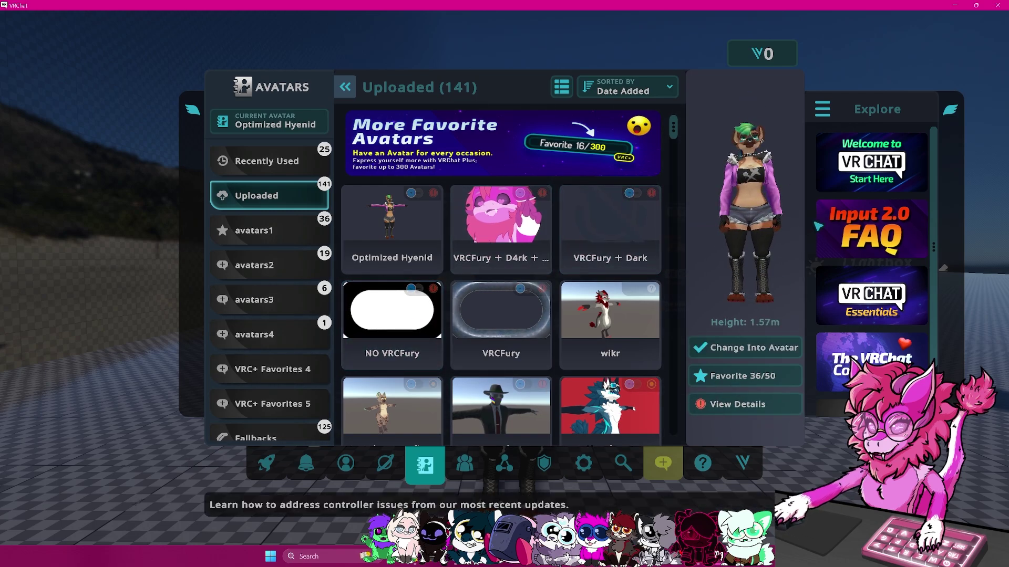
click(734, 353)
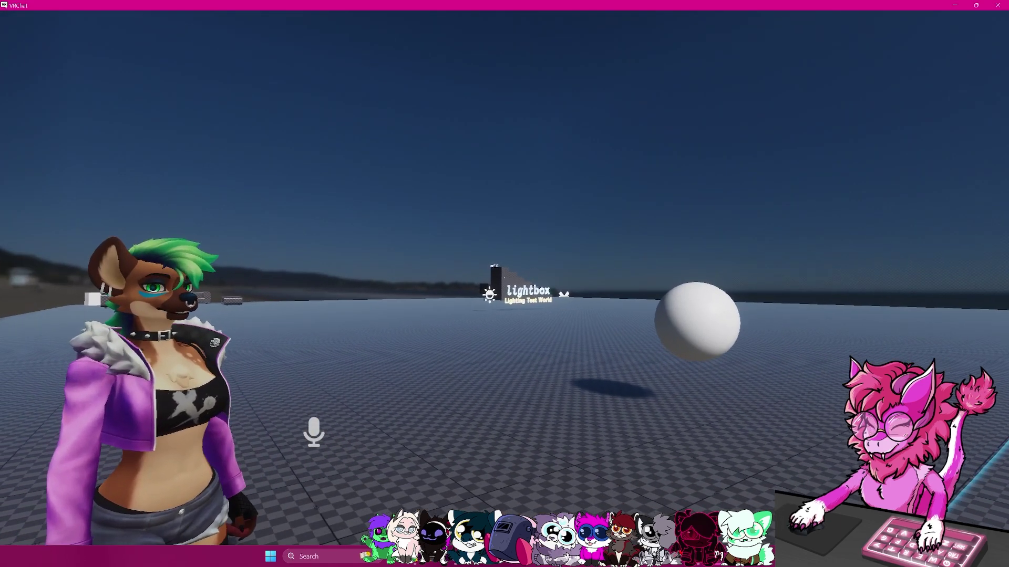
key(r)
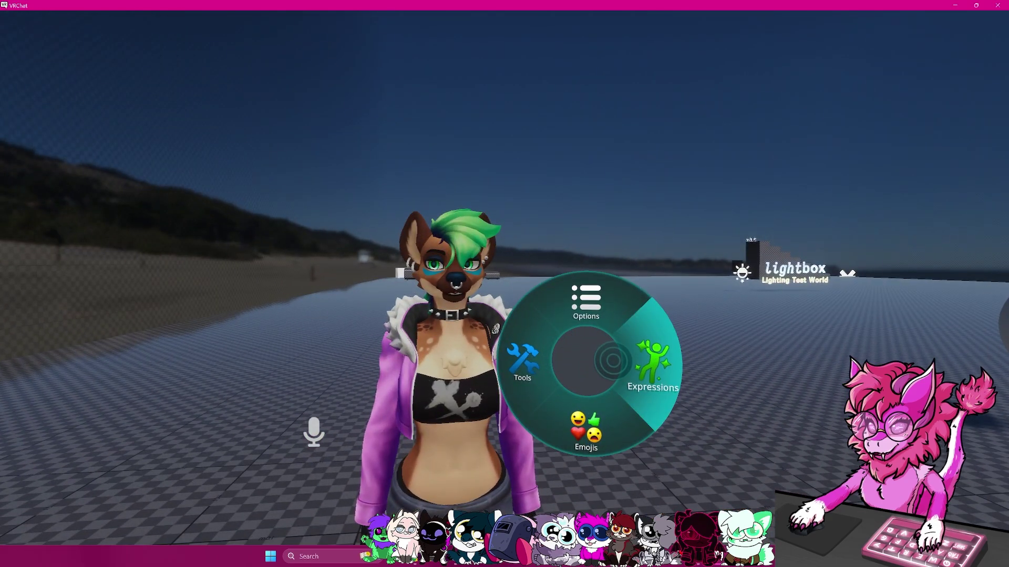
click(645, 360)
- Open NO VRCFury's details and scroll through its Performance Breakdown
key(r)
key(Escape)
click(424, 464)
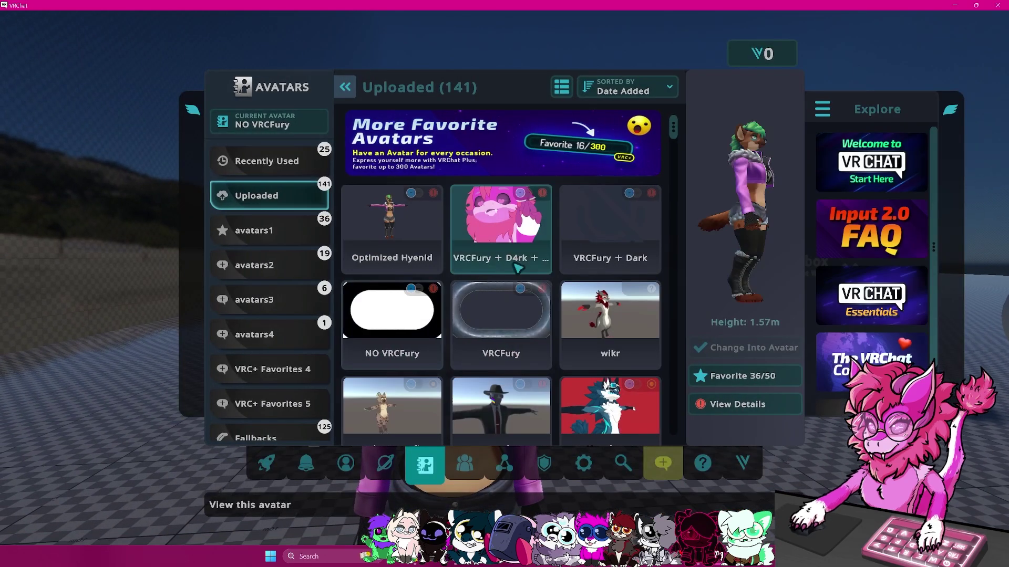
click(716, 405)
scroll(468, 231, down, 5)
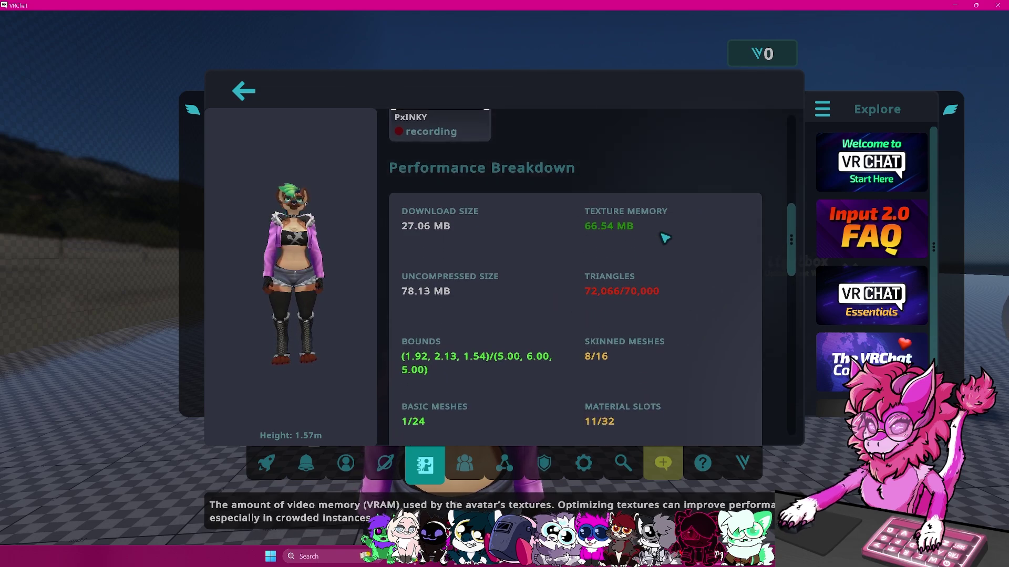
scroll(543, 341, down, 1)
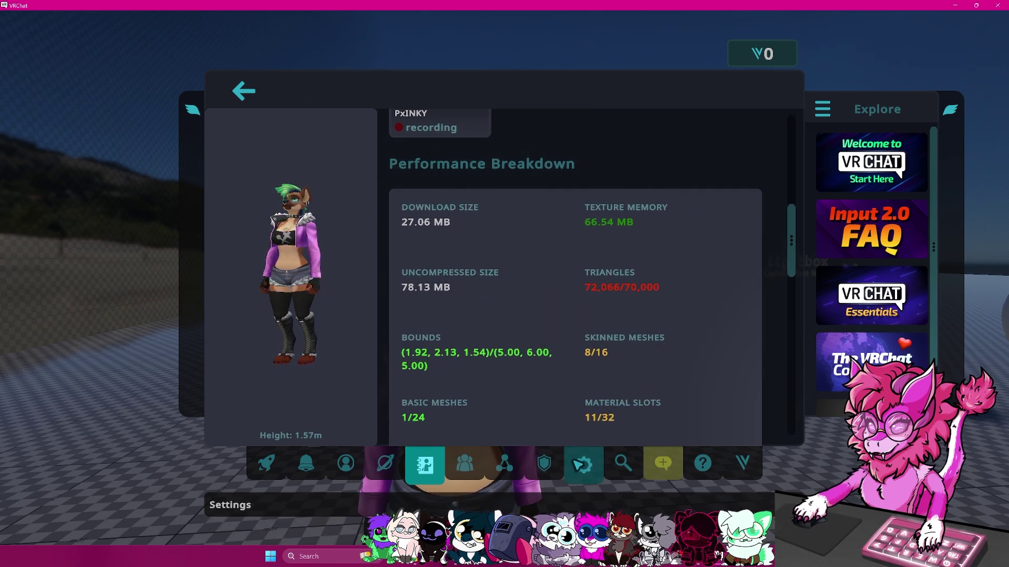
scroll(586, 336, down, 2)
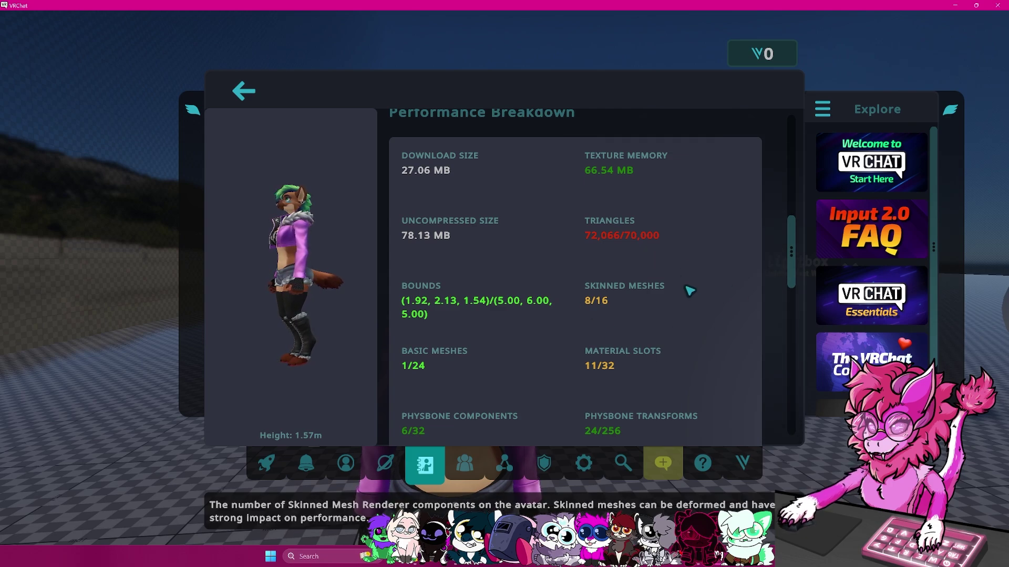
scroll(677, 326, down, 1)
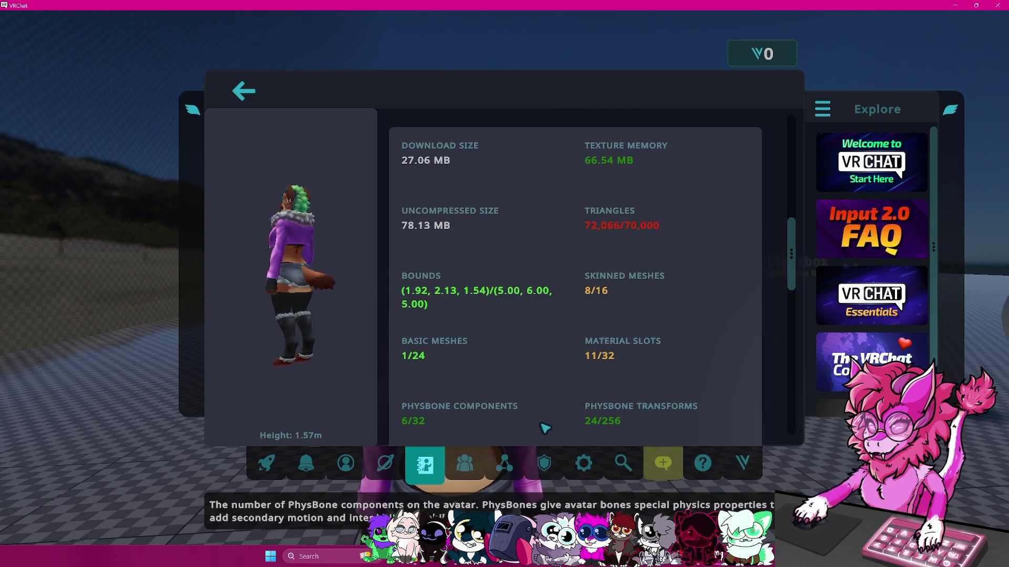
scroll(540, 423, up, 2)
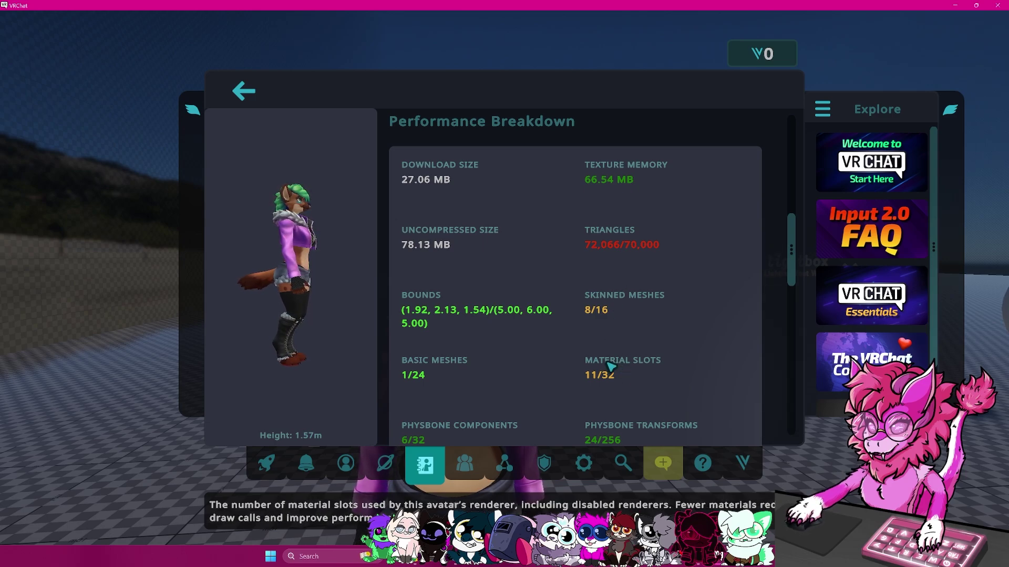
scroll(610, 378, up, 2)
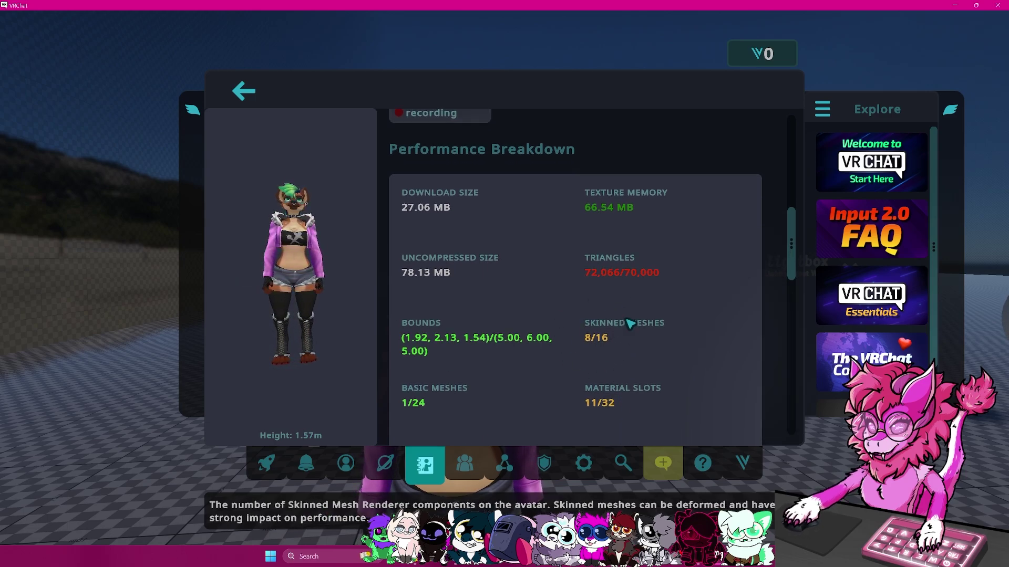
click(243, 92)
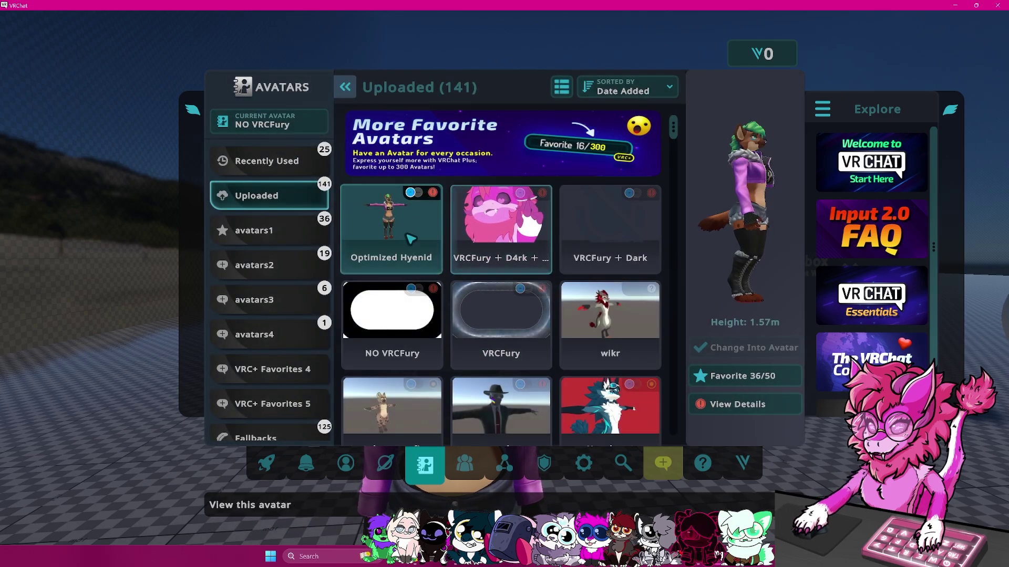
- Compare Optimized Hyenid's performance details, then close the menu back to the world
click(392, 221)
click(730, 404)
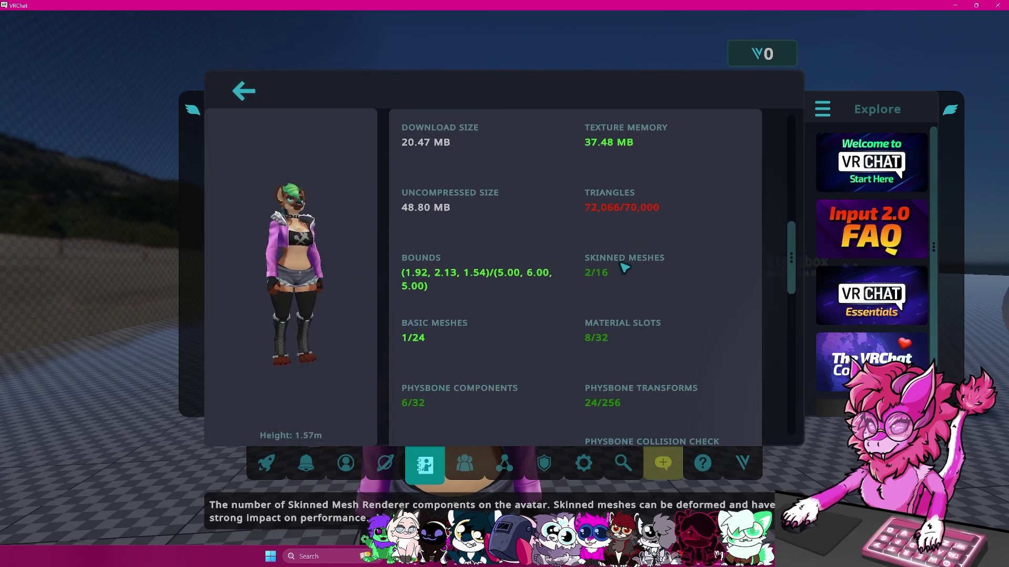
scroll(590, 333, down, 5)
scroll(552, 331, up, 8)
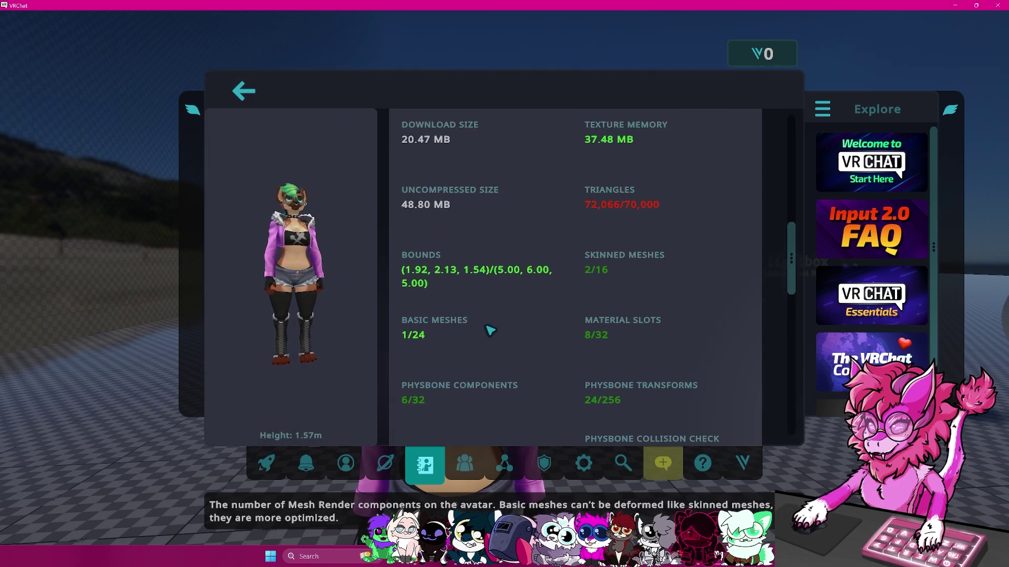
click(244, 92)
key(Escape)
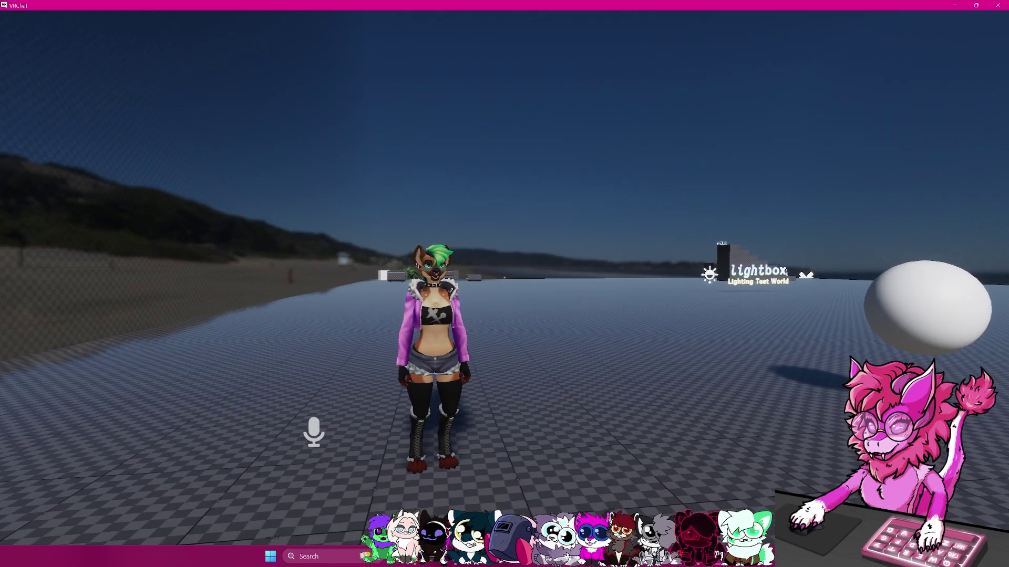
key(s)
key(w)
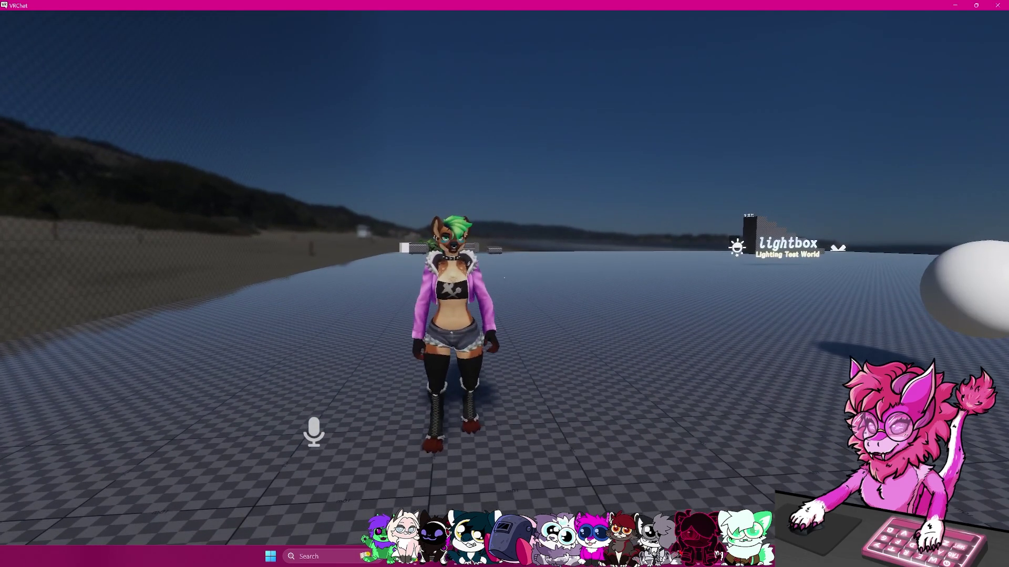
key(s)
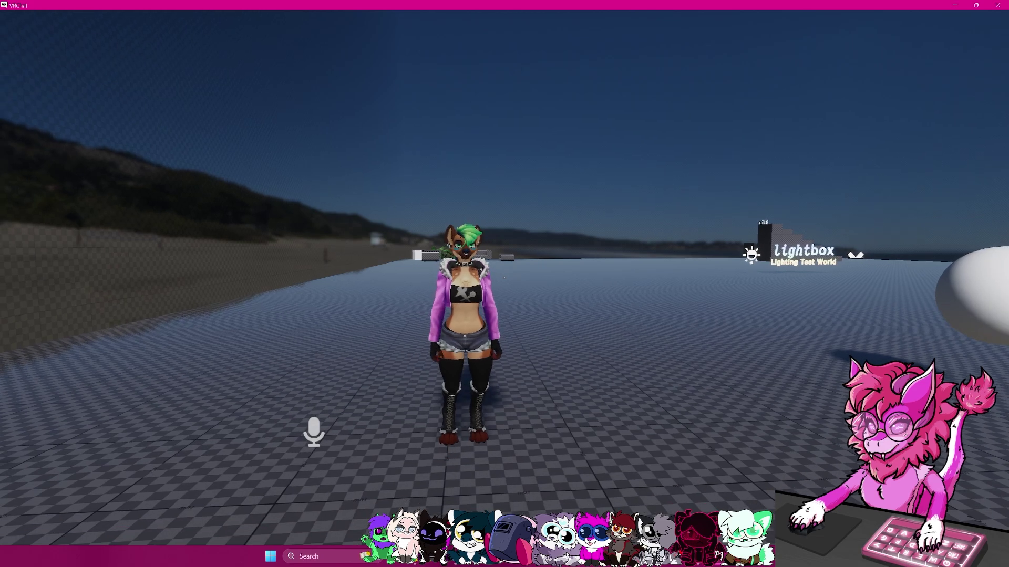
key(w)
key(s)
key(w)
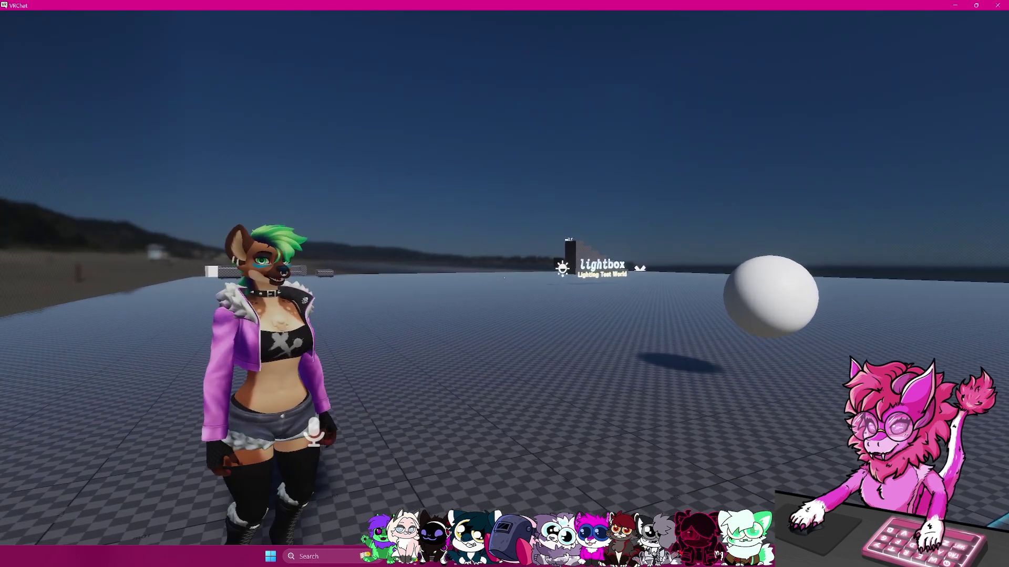
key(s)
key(w)
key(w)
key(s)
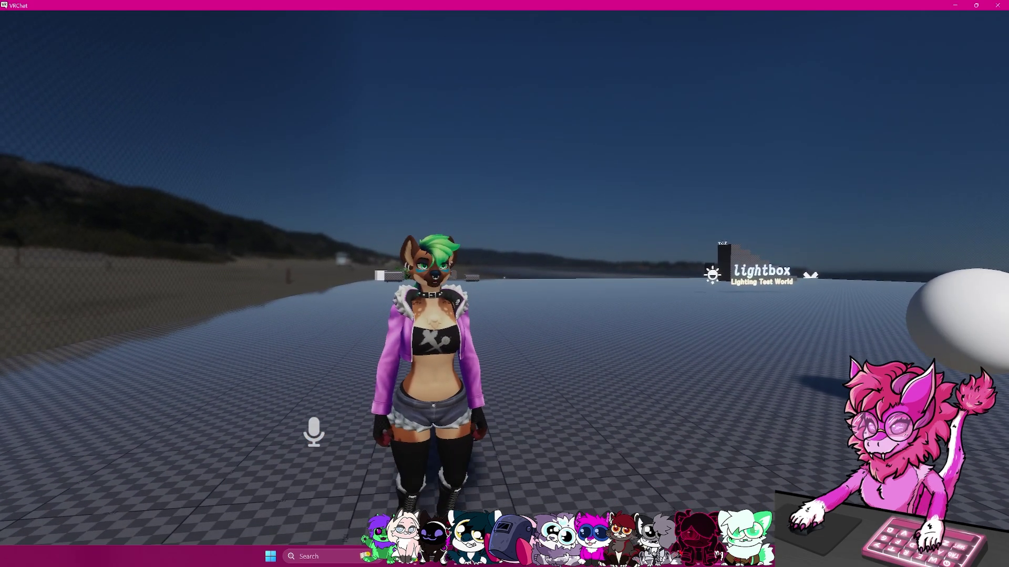